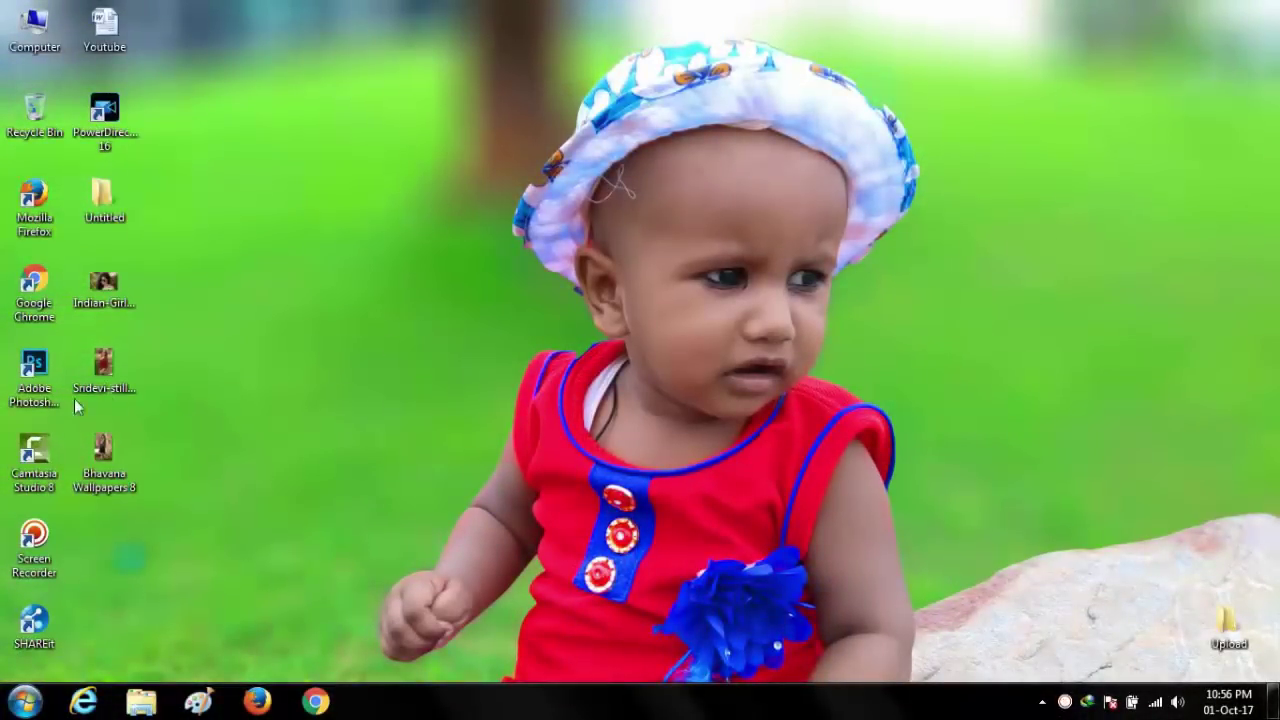
Launch Adobe Photoshop CC 2017 from its desktop icon, then minimize and restore its window.
right_click(35, 380)
click(57, 280)
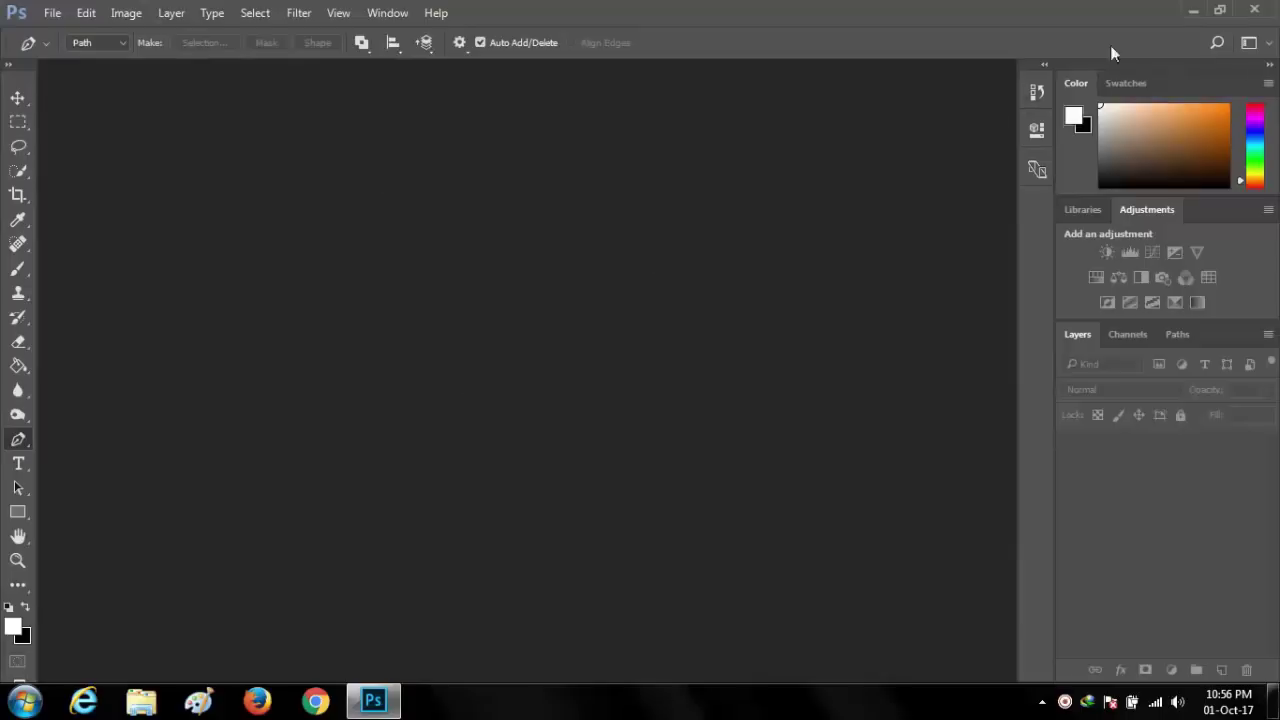
click(1193, 12)
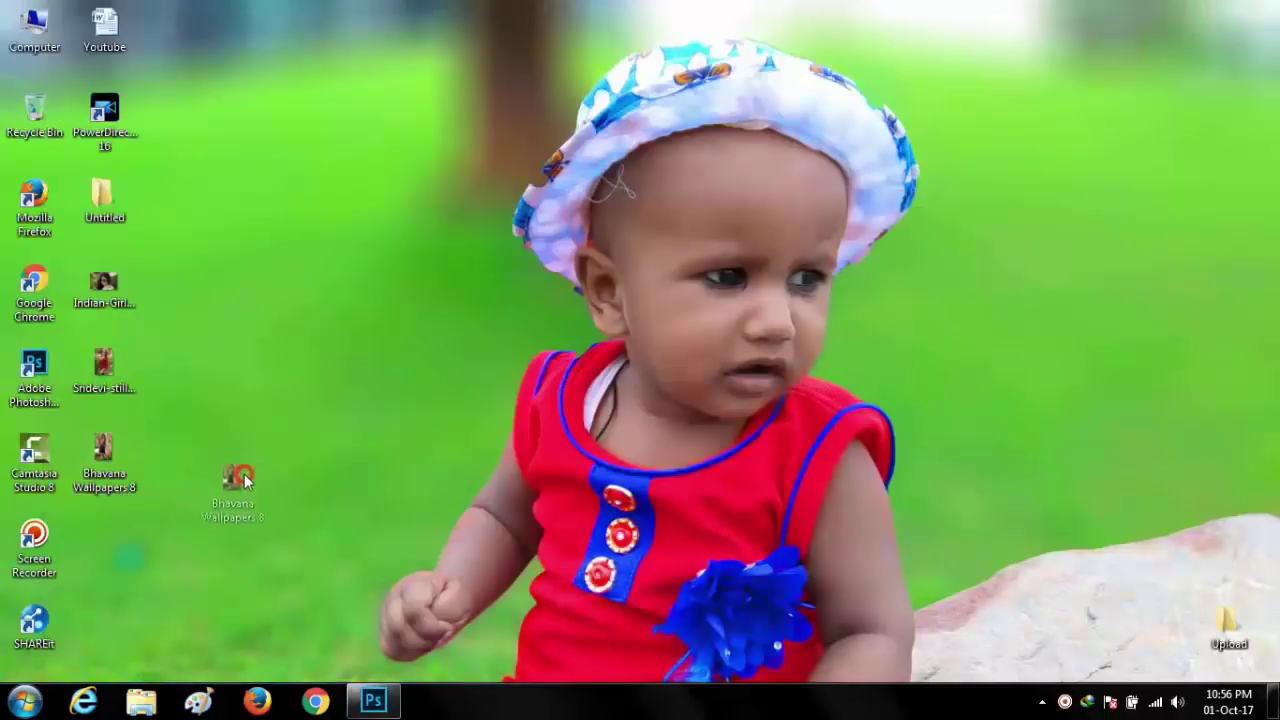
click(386, 703)
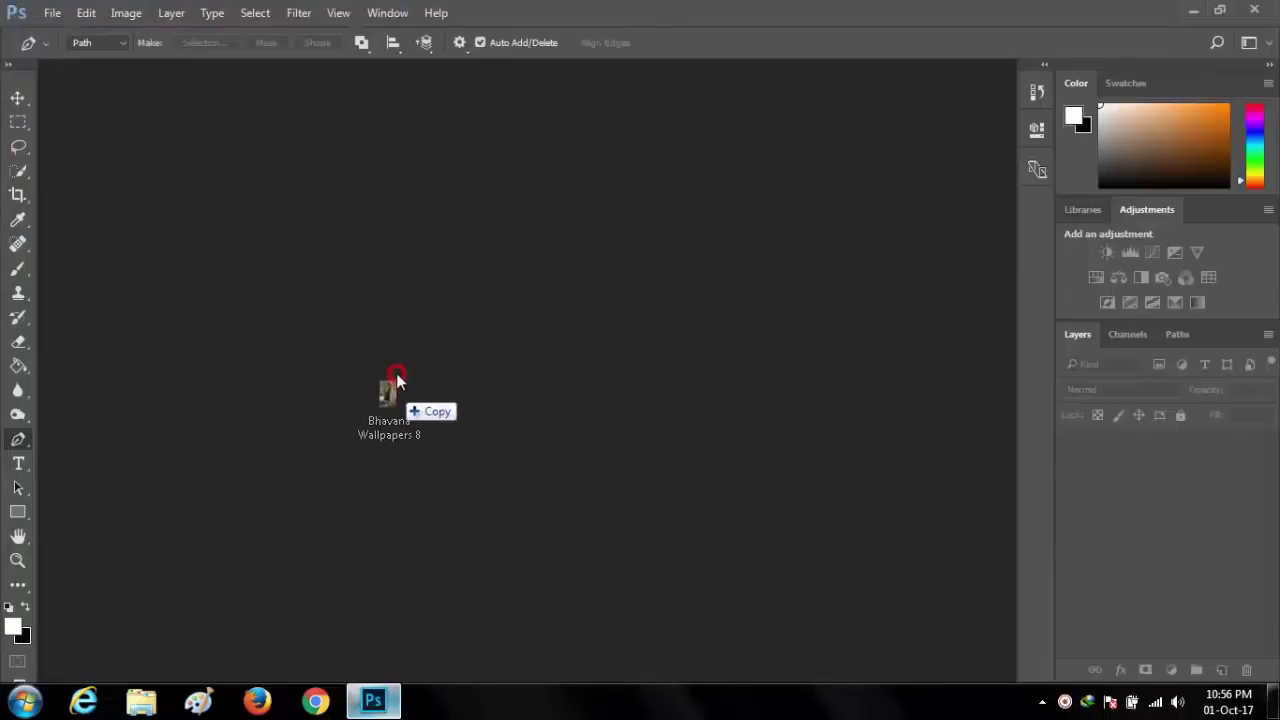
Open Bhavana Wallpapers 8.JPG as a document and switch to the Pen Tool.
drag(386, 703, 399, 342)
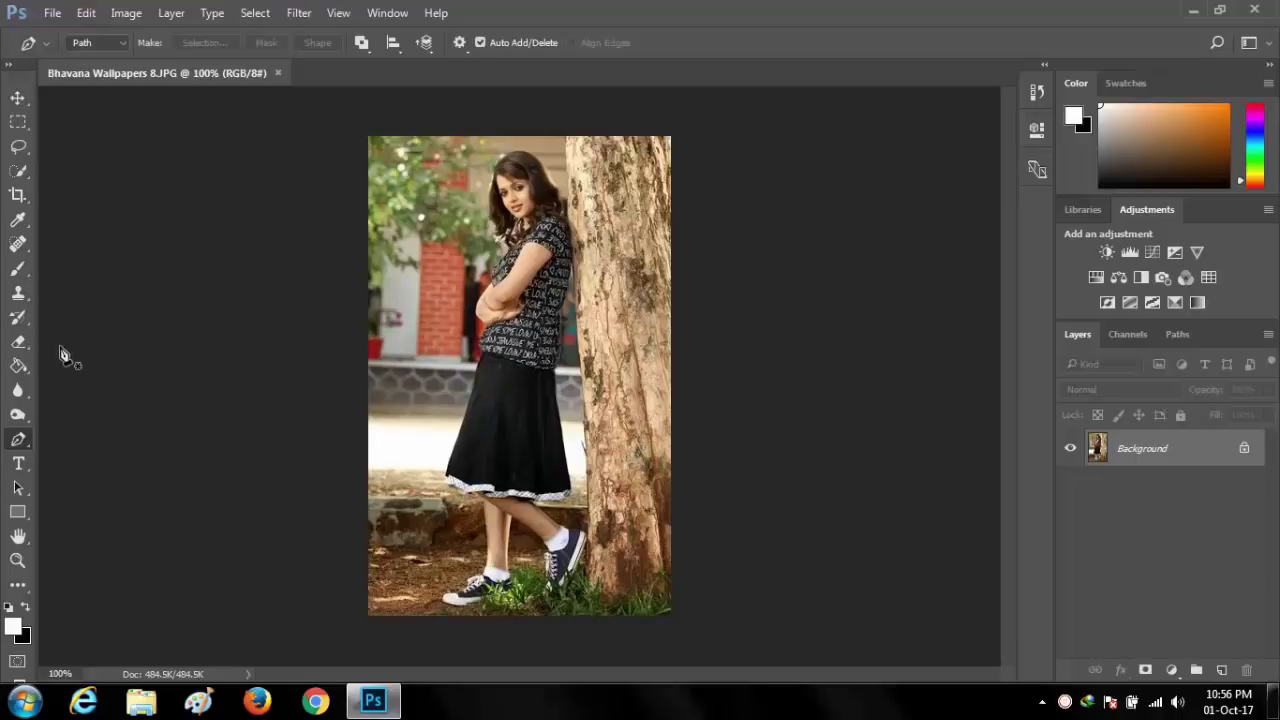
right_click(20, 440)
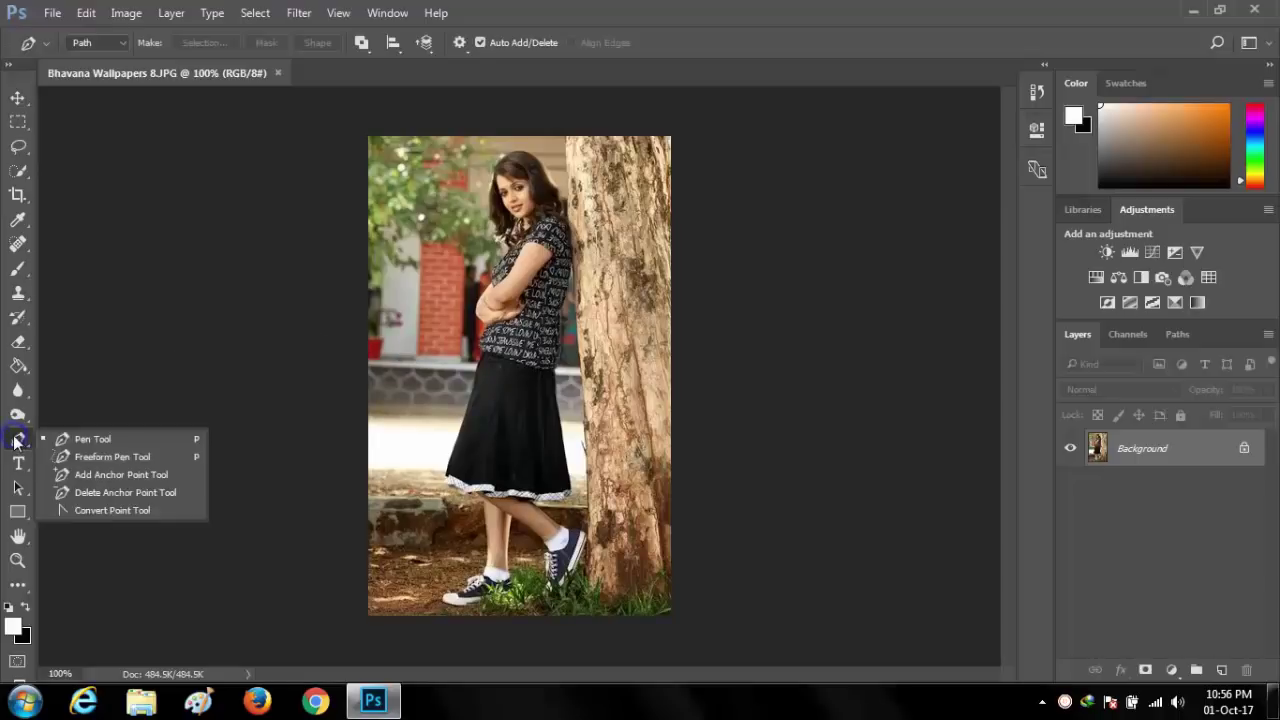
click(80, 440)
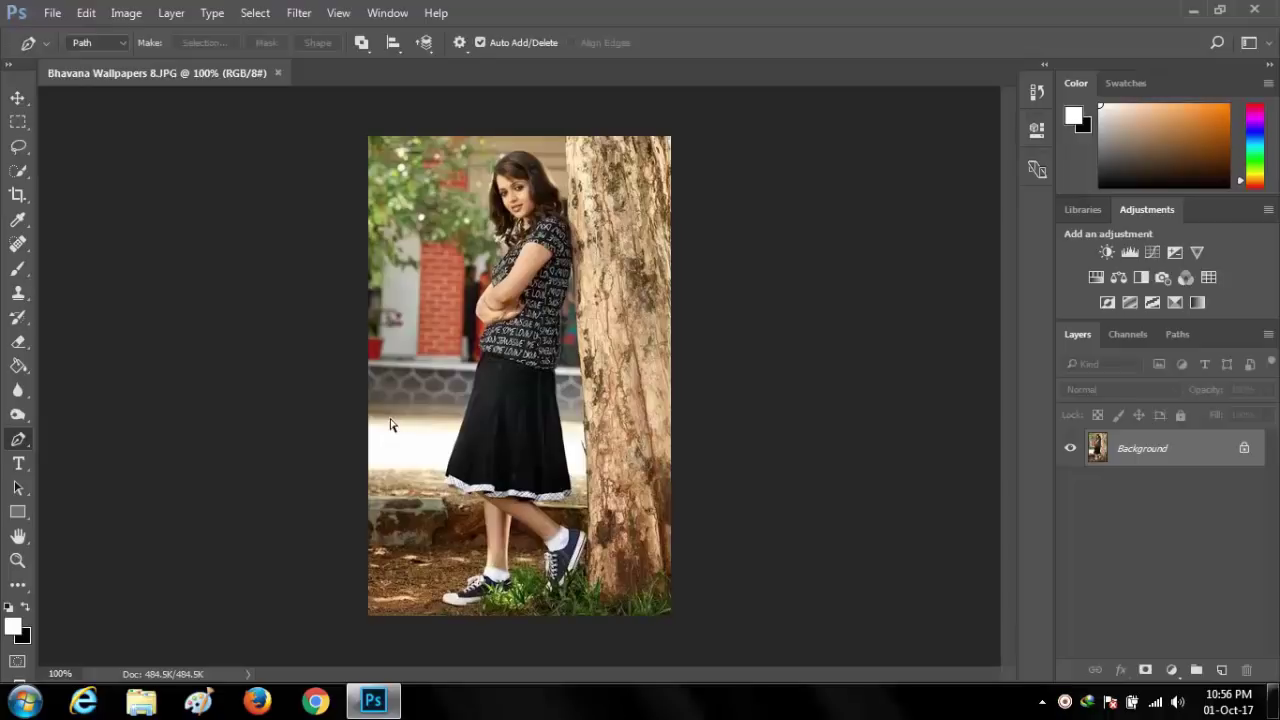
Zoom the photo to 200% and pan to bring the woman's head into view.
key(ctrl+plus)
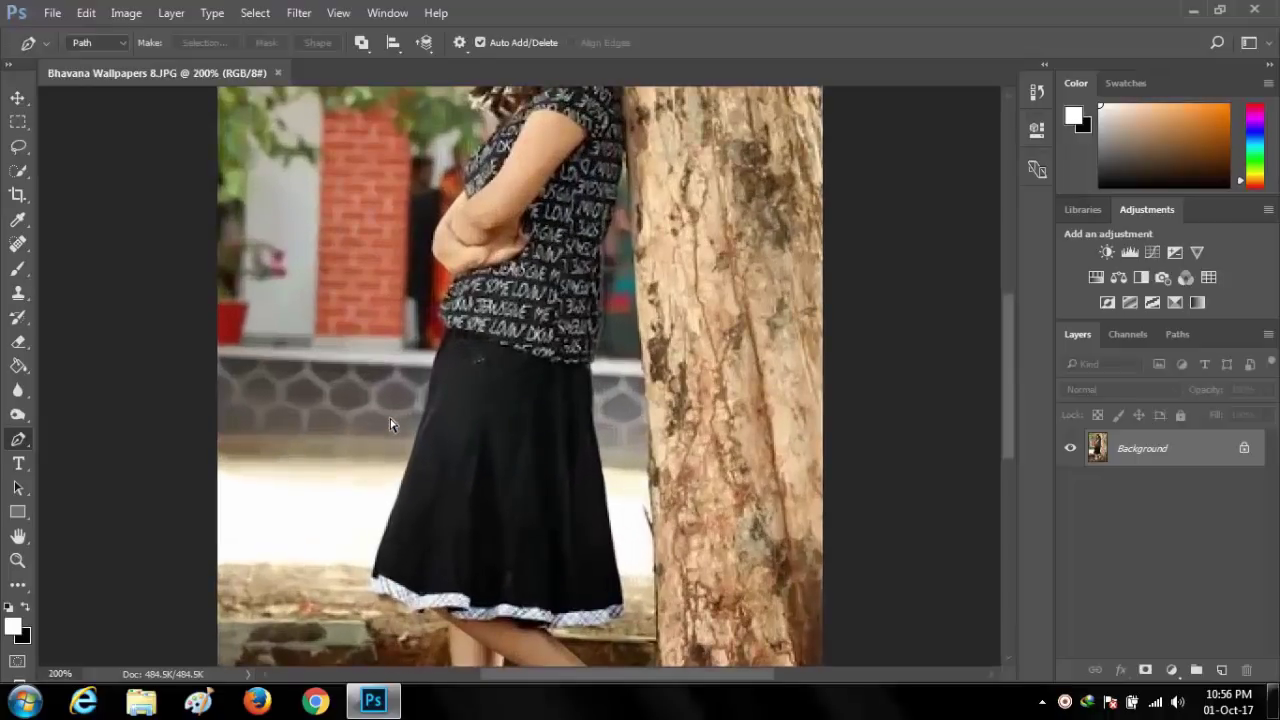
key(ctrl+plus)
key(ctrl+plus)
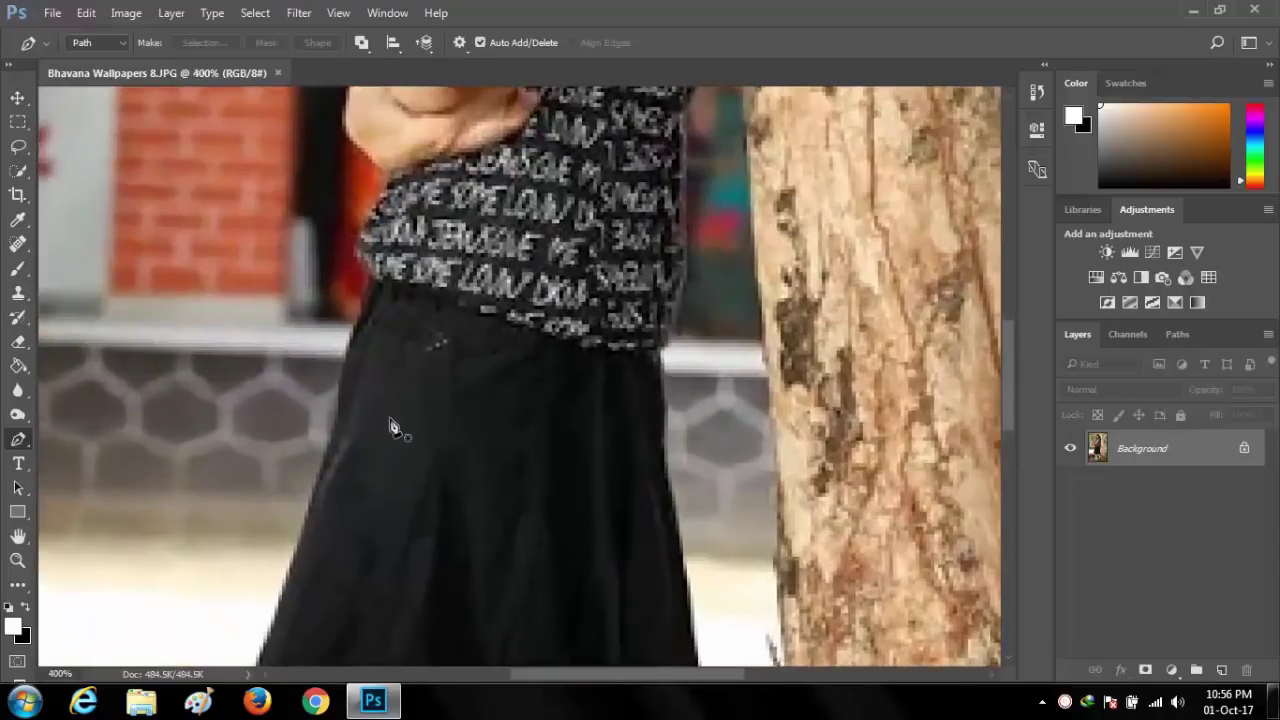
click(391, 425)
key(ctrl+minus)
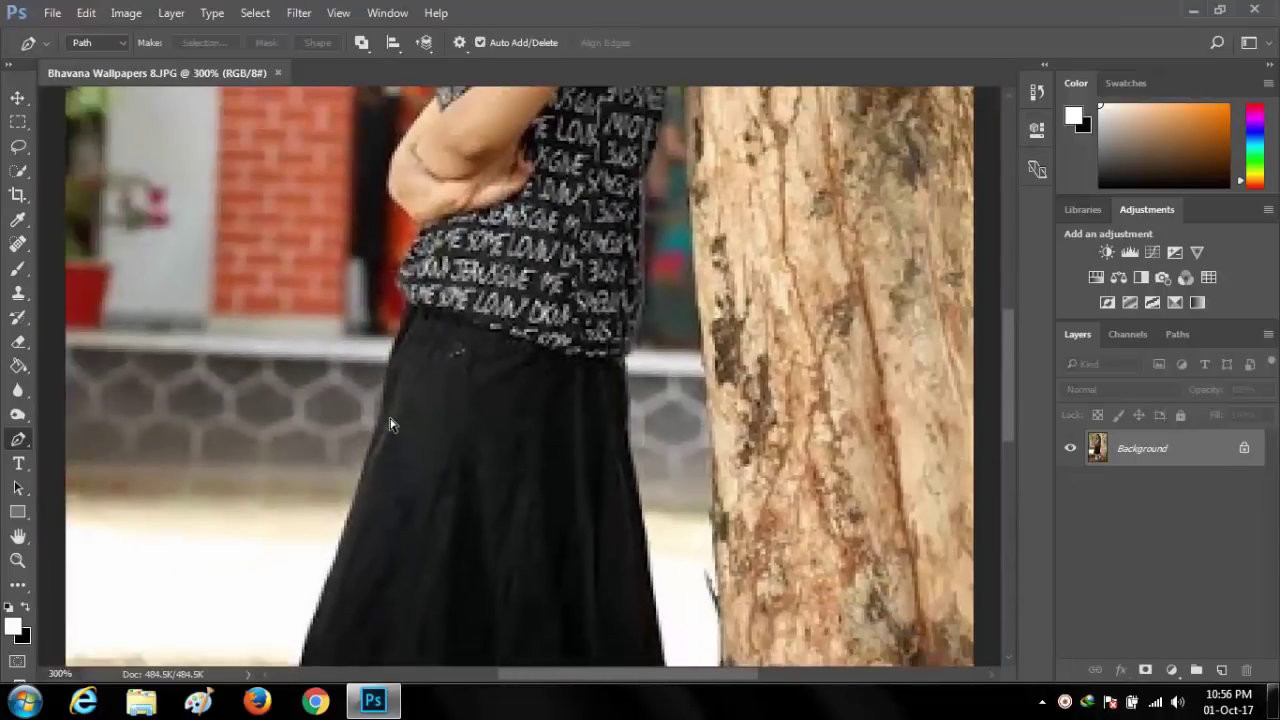
key(ctrl+minus)
key(ctrl+minus)
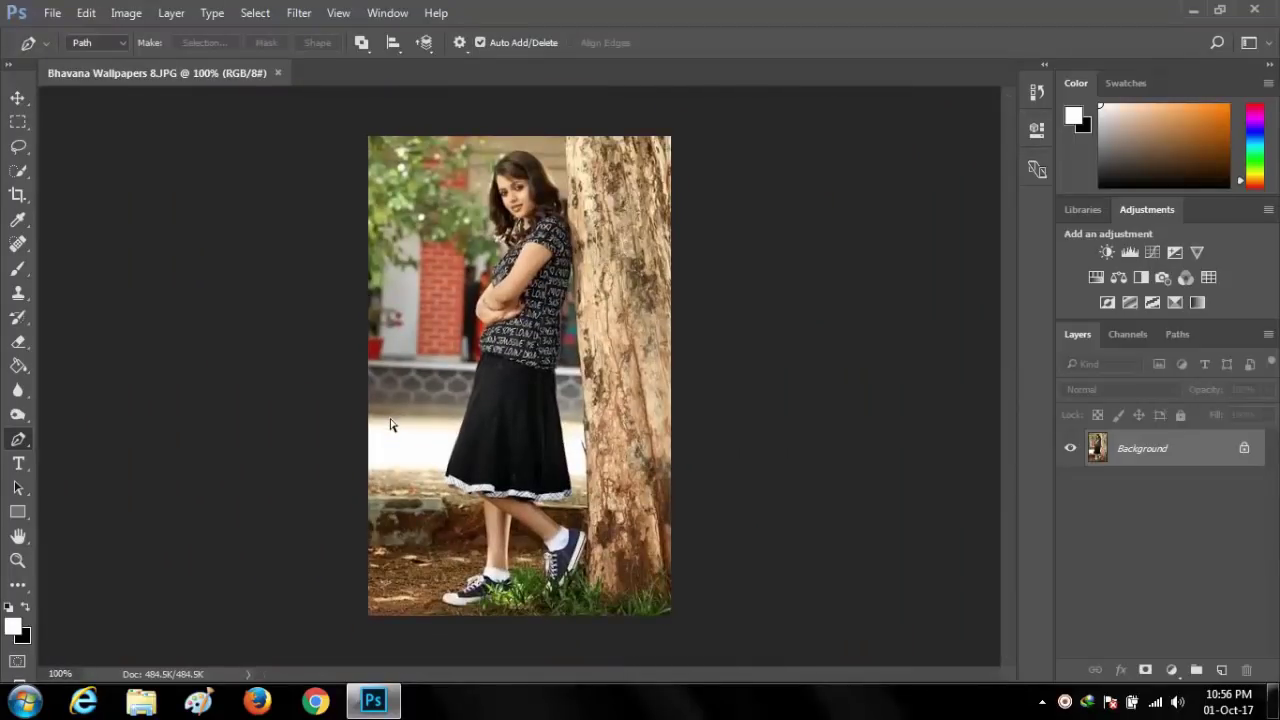
key(ctrl+plus)
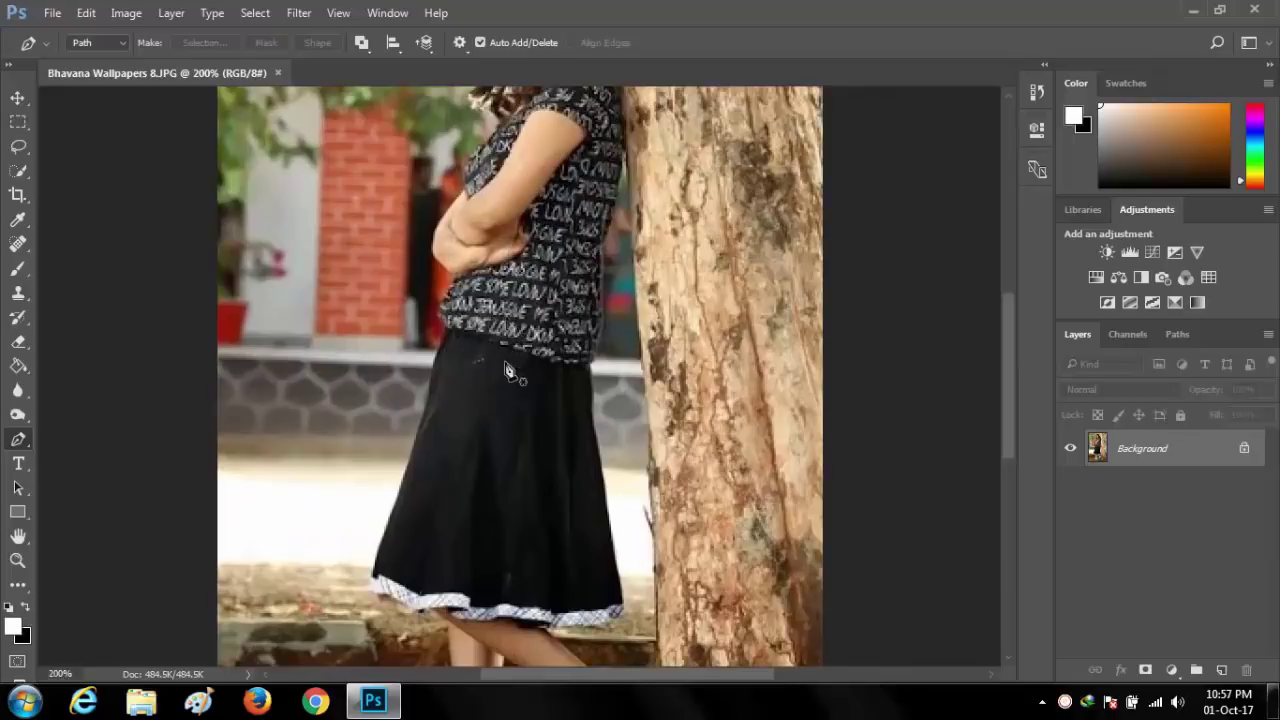
drag(517, 231, 510, 440)
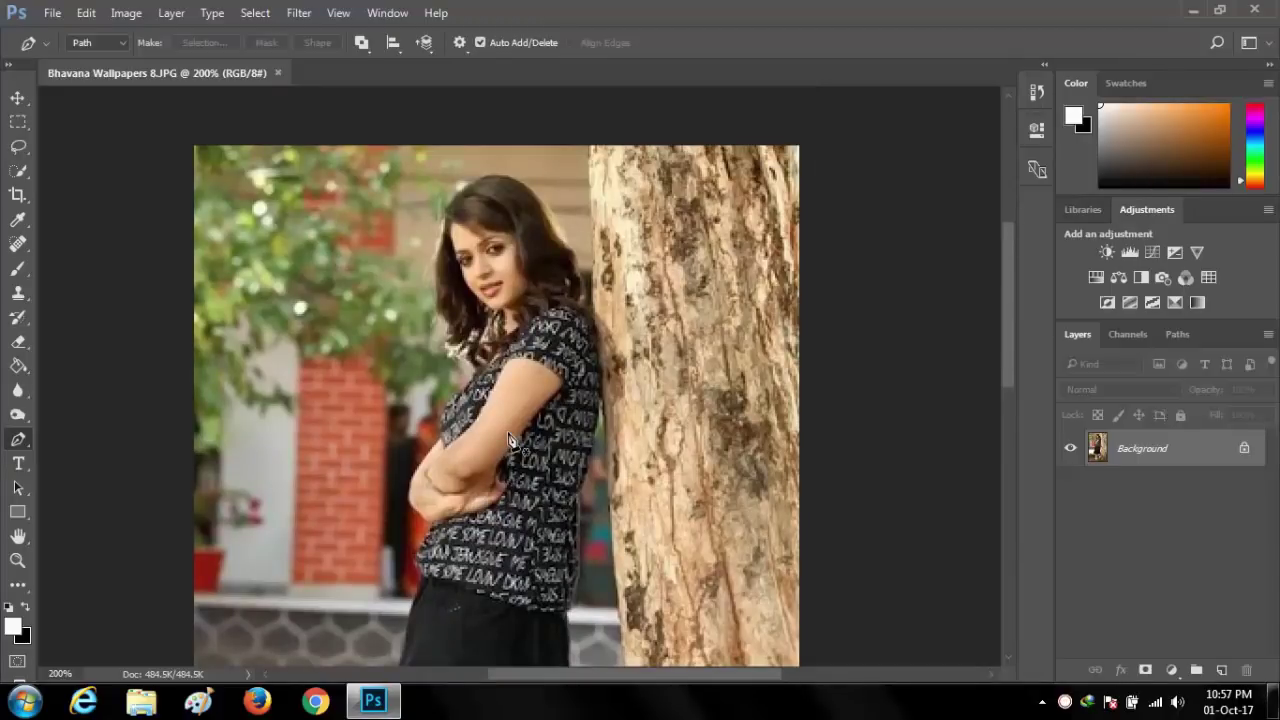
Start the path at the top of the hair and trace down its right edge.
click(479, 183)
click(498, 178)
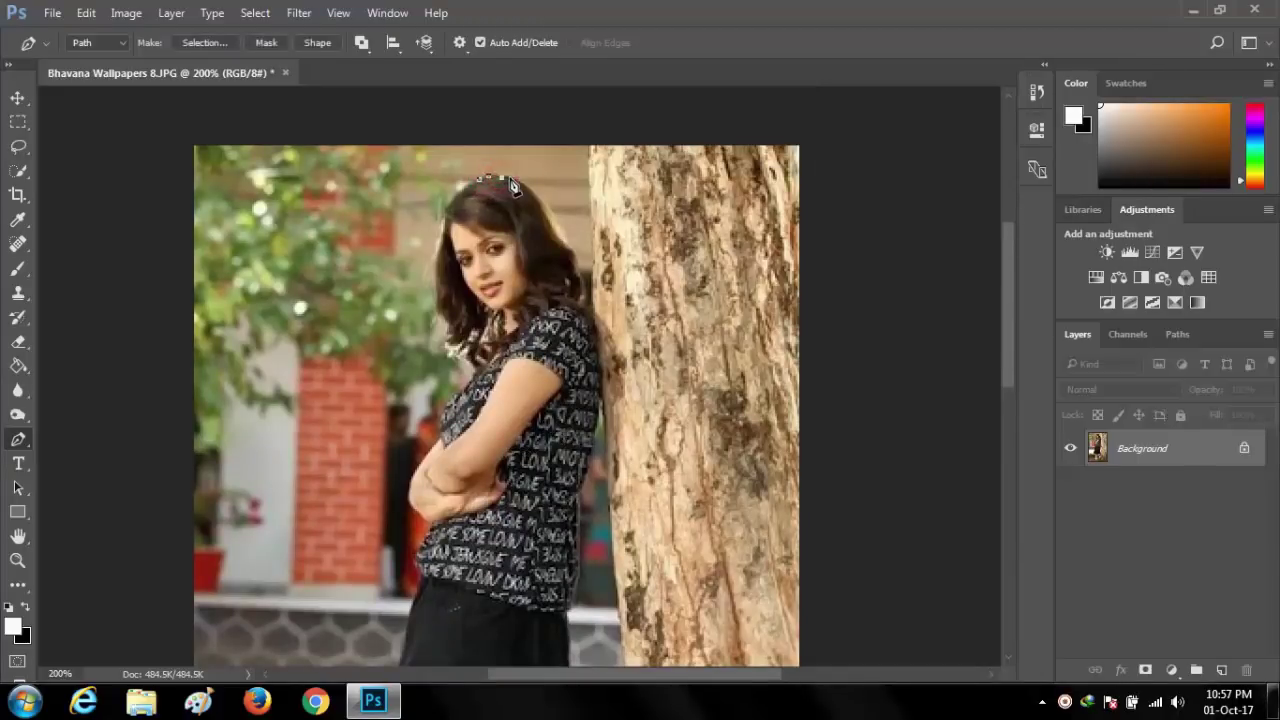
click(523, 187)
click(538, 193)
click(546, 209)
click(564, 245)
click(577, 266)
click(583, 284)
Continue the path down the shirt's right edge beside the tree.
click(595, 318)
click(598, 345)
click(600, 375)
click(598, 404)
click(591, 450)
click(580, 493)
click(581, 520)
click(582, 547)
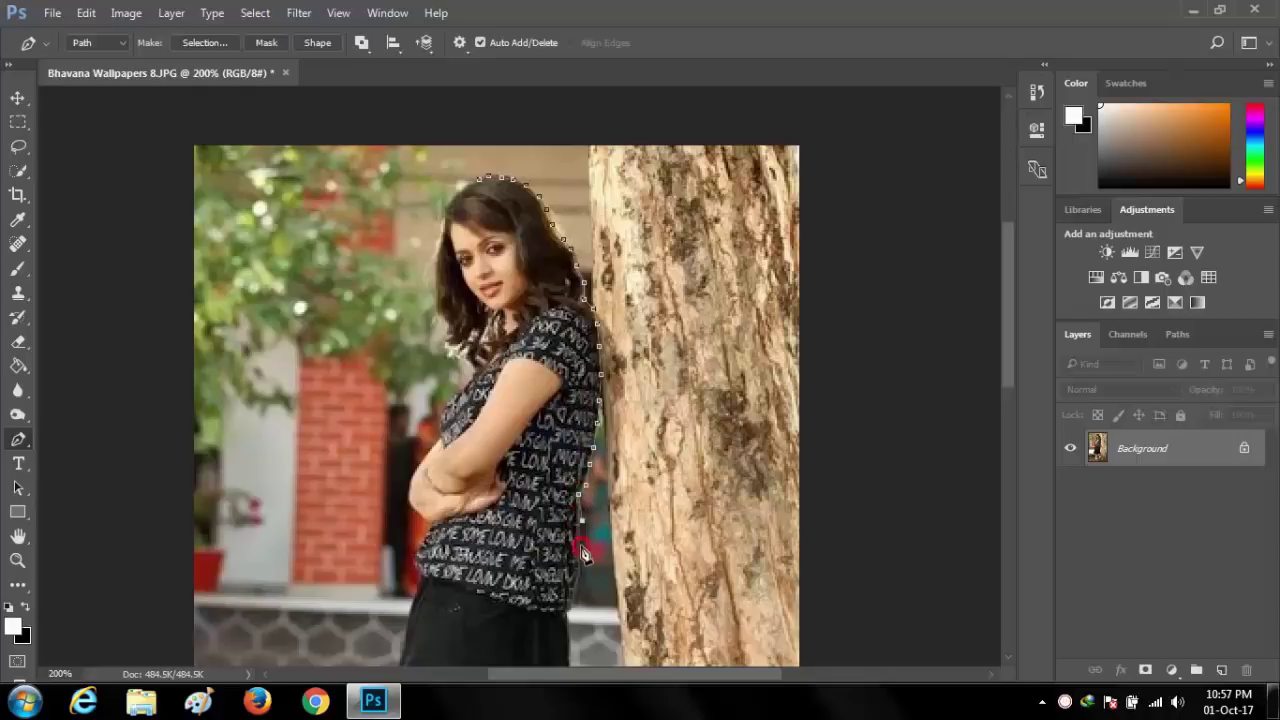
click(579, 593)
Trace the skirt's right edge down to the hem and along the leg.
drag(575, 611, 534, 315)
click(530, 340)
click(530, 365)
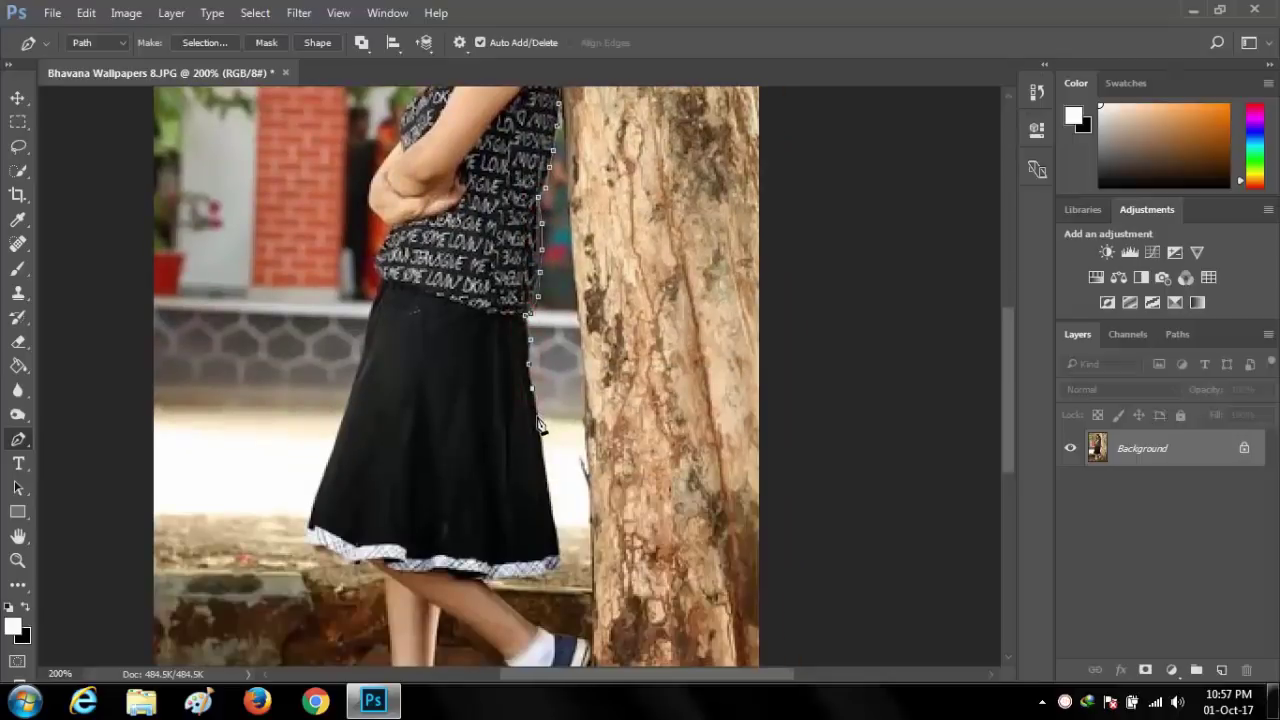
click(538, 418)
click(542, 448)
click(547, 484)
click(552, 514)
click(556, 536)
click(559, 560)
click(476, 578)
click(512, 608)
click(545, 632)
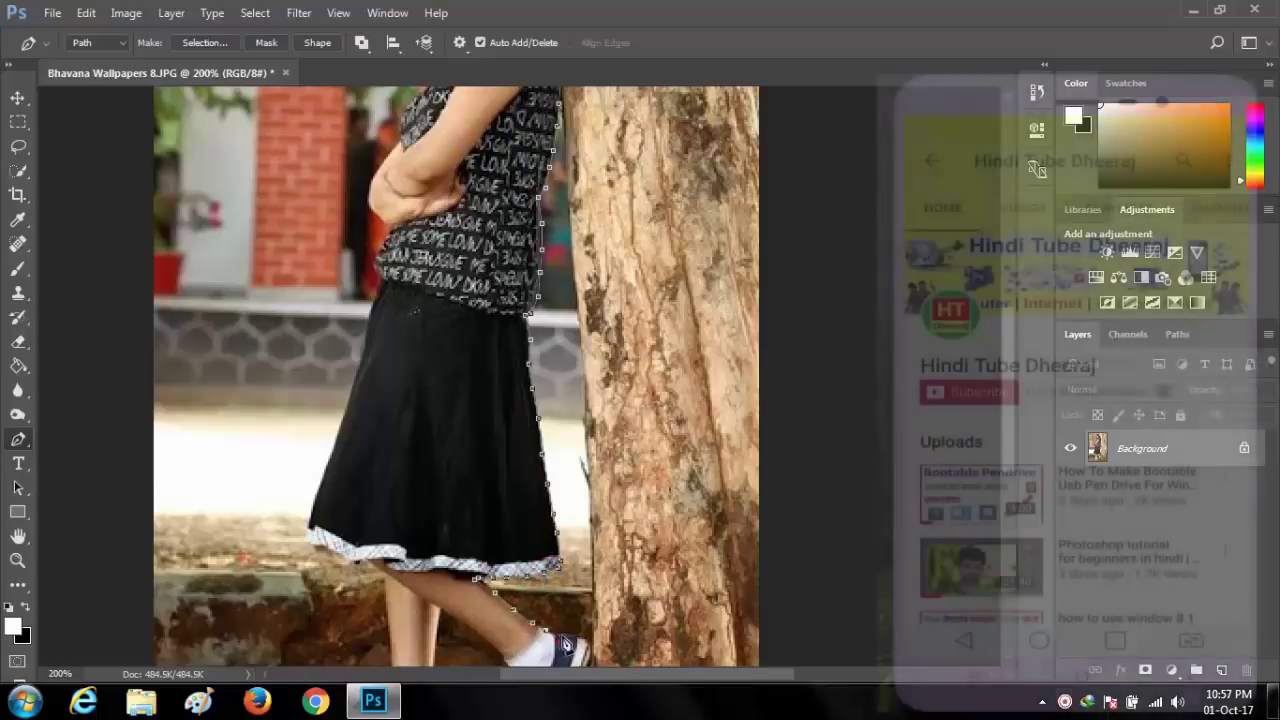
Outline the right shoe and trace up the back of its heel.
drag(567, 645, 506, 395)
click(522, 395)
click(518, 425)
click(510, 450)
click(496, 472)
click(478, 492)
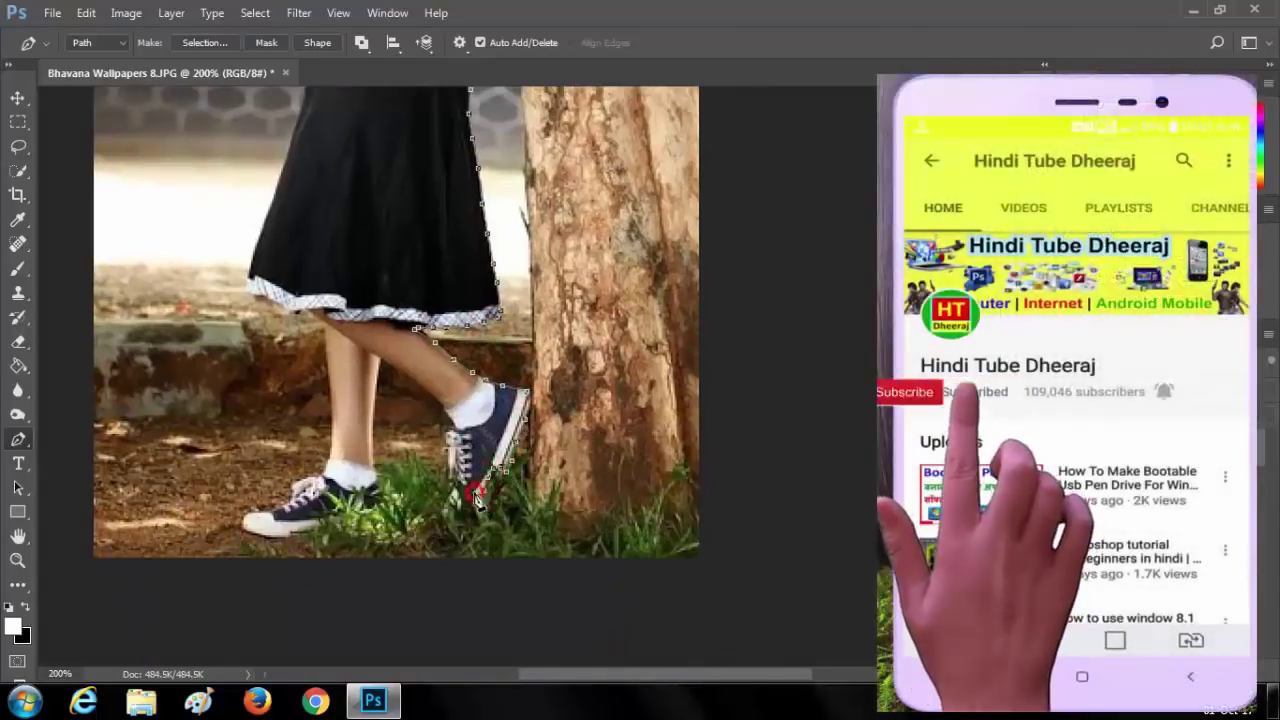
click(456, 508)
click(452, 482)
click(450, 456)
click(448, 430)
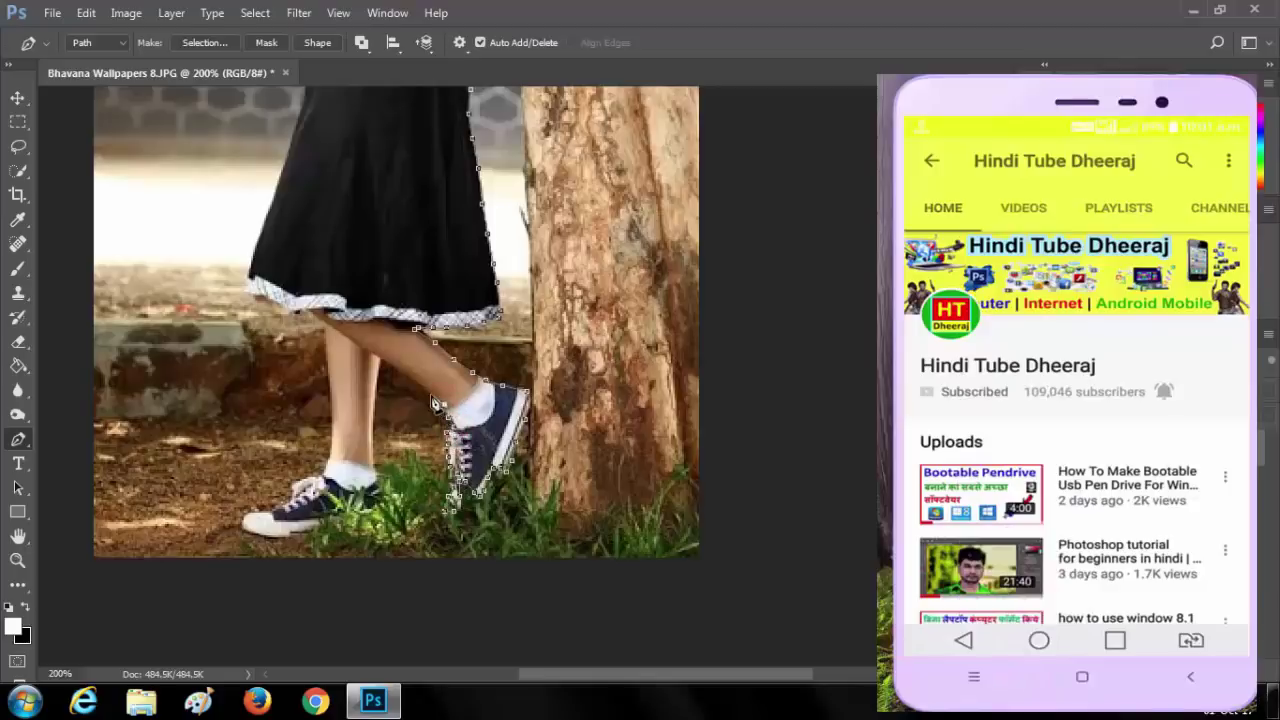
Trace to the knee, down the back leg and along the top of the left shoe.
click(420, 386)
click(398, 372)
click(376, 400)
click(373, 445)
click(386, 492)
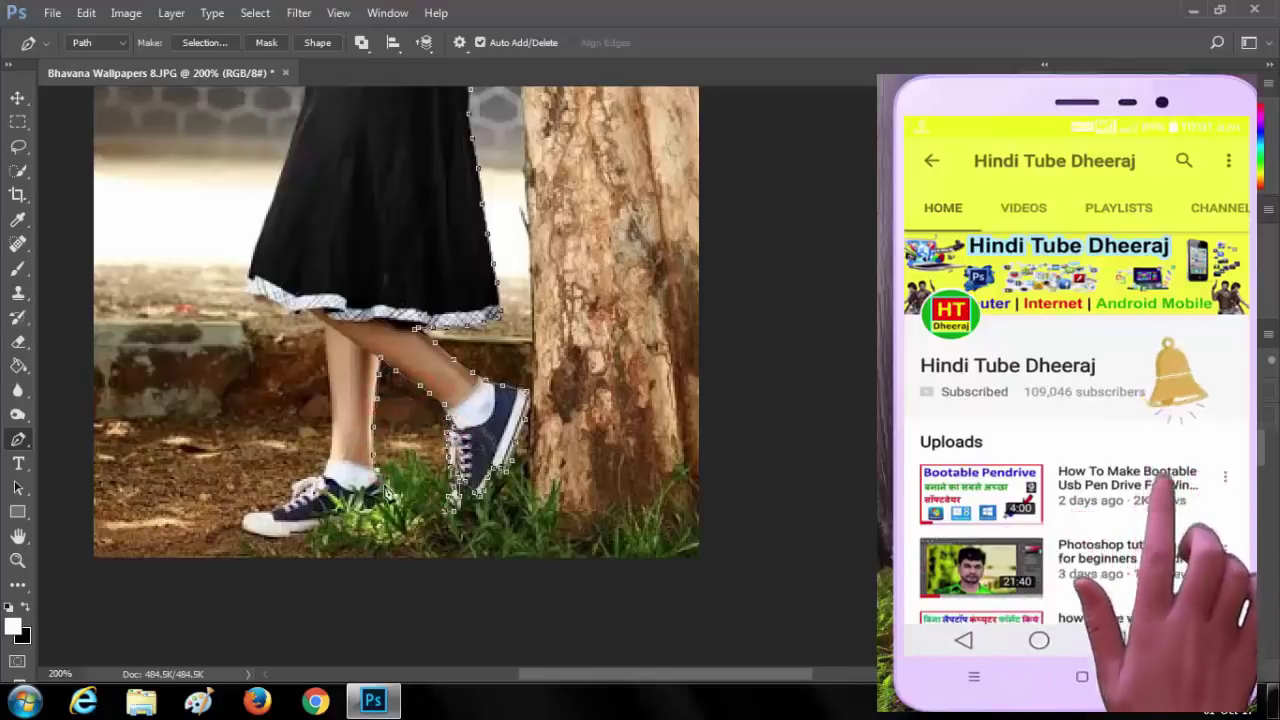
click(352, 500)
click(288, 528)
click(246, 528)
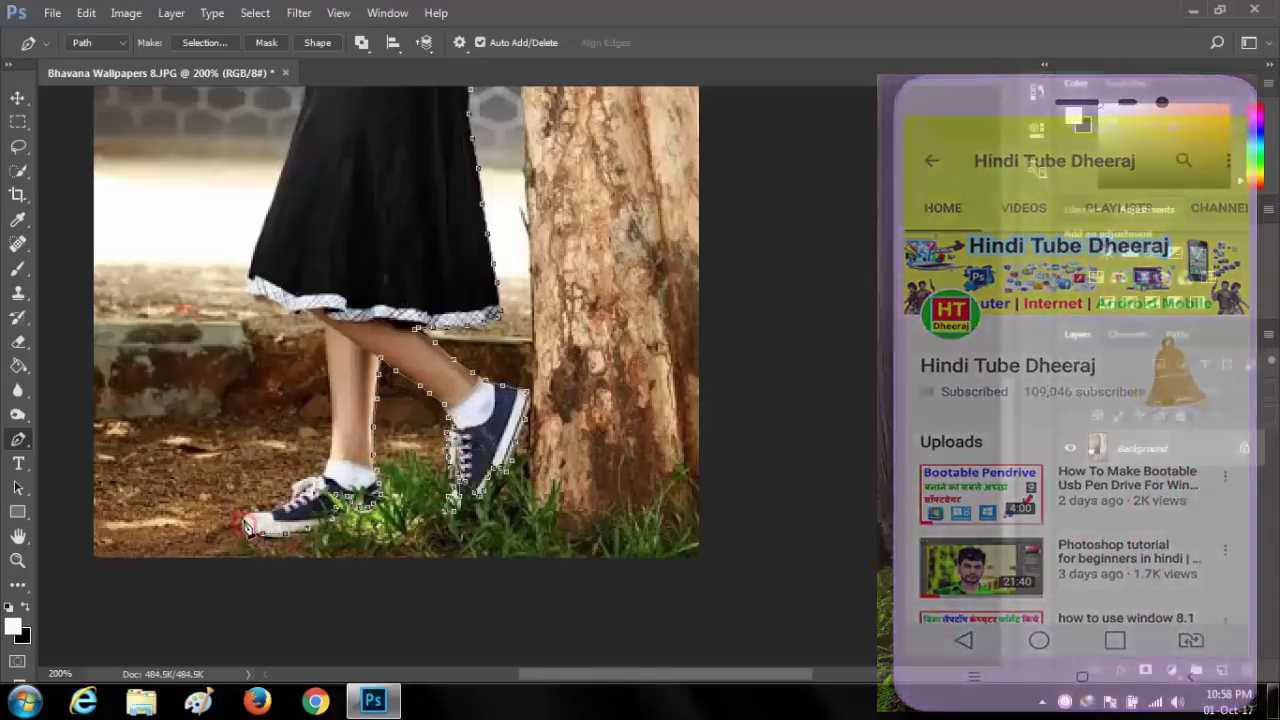
Trace from the left shoe's toe up the shin and the skirt's left edge.
click(296, 486)
click(330, 468)
click(333, 418)
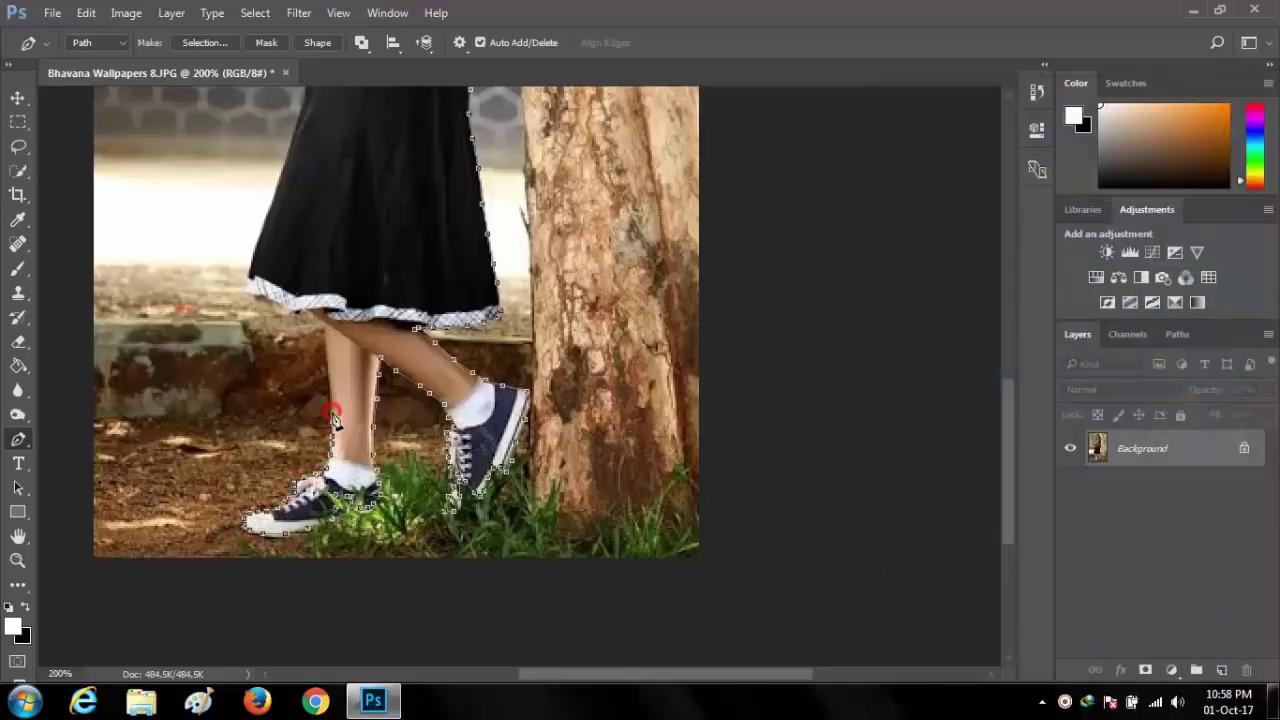
click(331, 372)
click(318, 328)
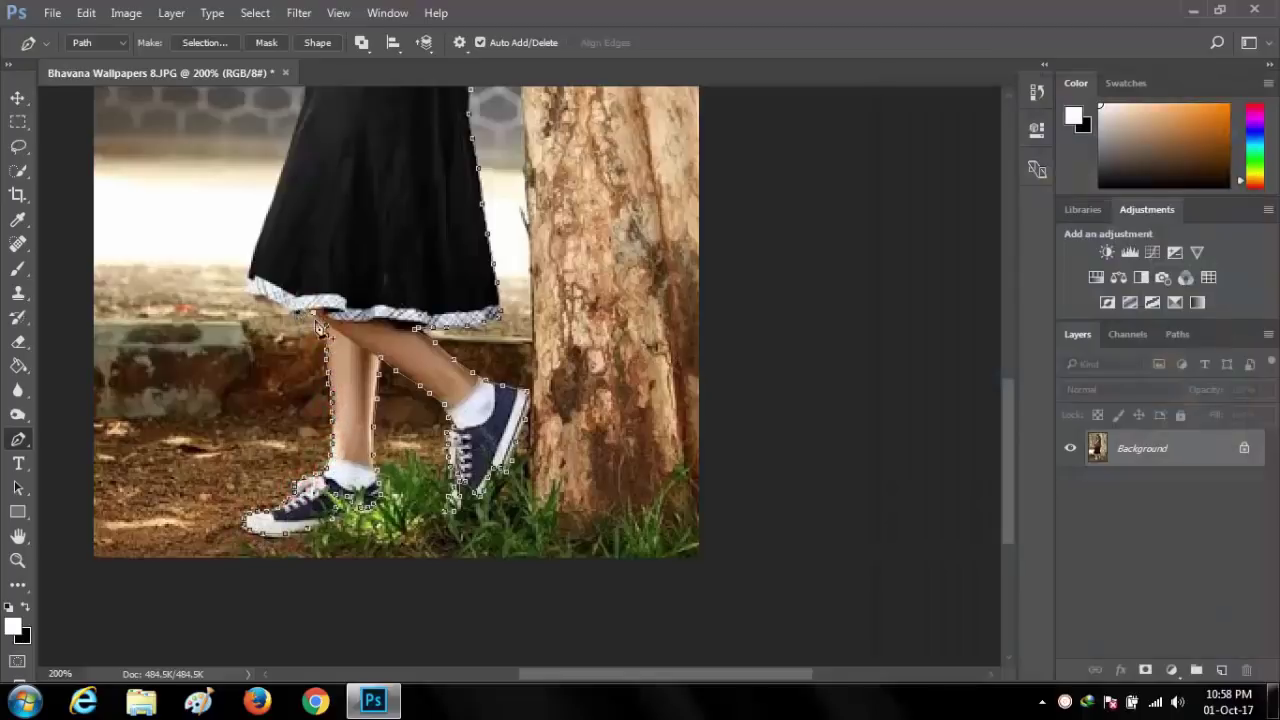
click(296, 310)
click(248, 290)
click(260, 225)
click(274, 180)
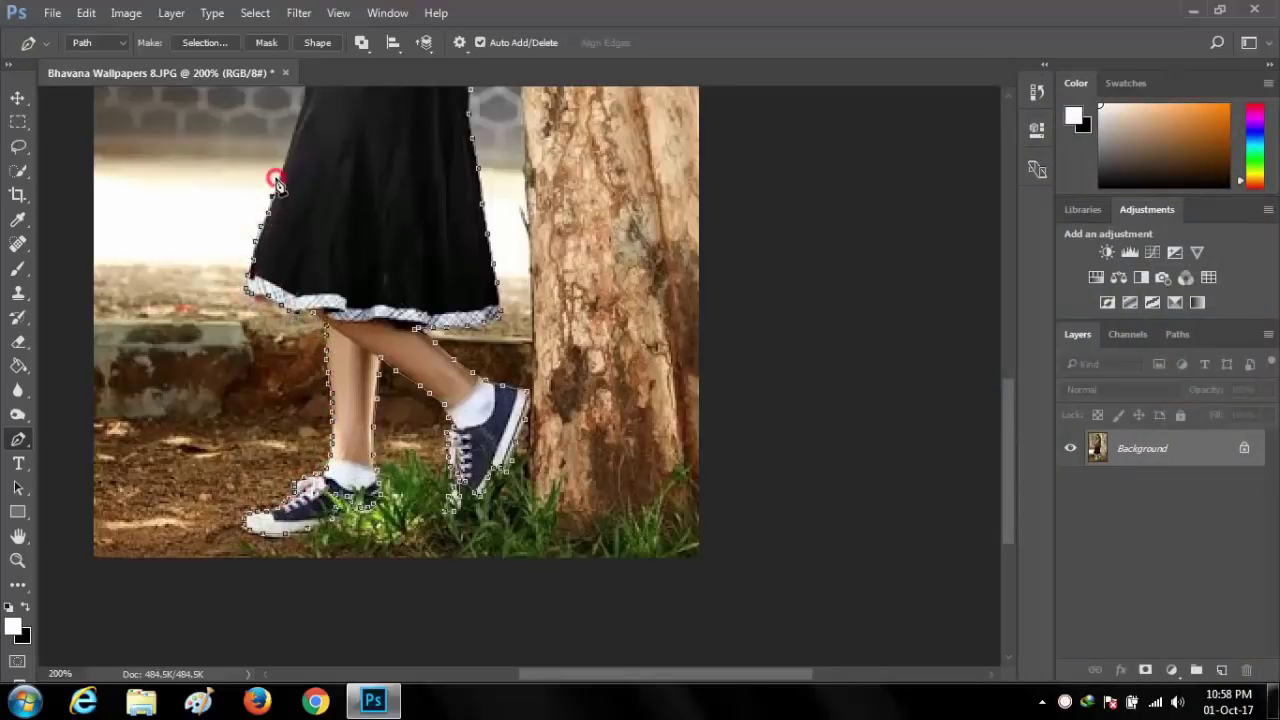
Trace up the shirt's left edge toward the arm.
drag(304, 128, 312, 388)
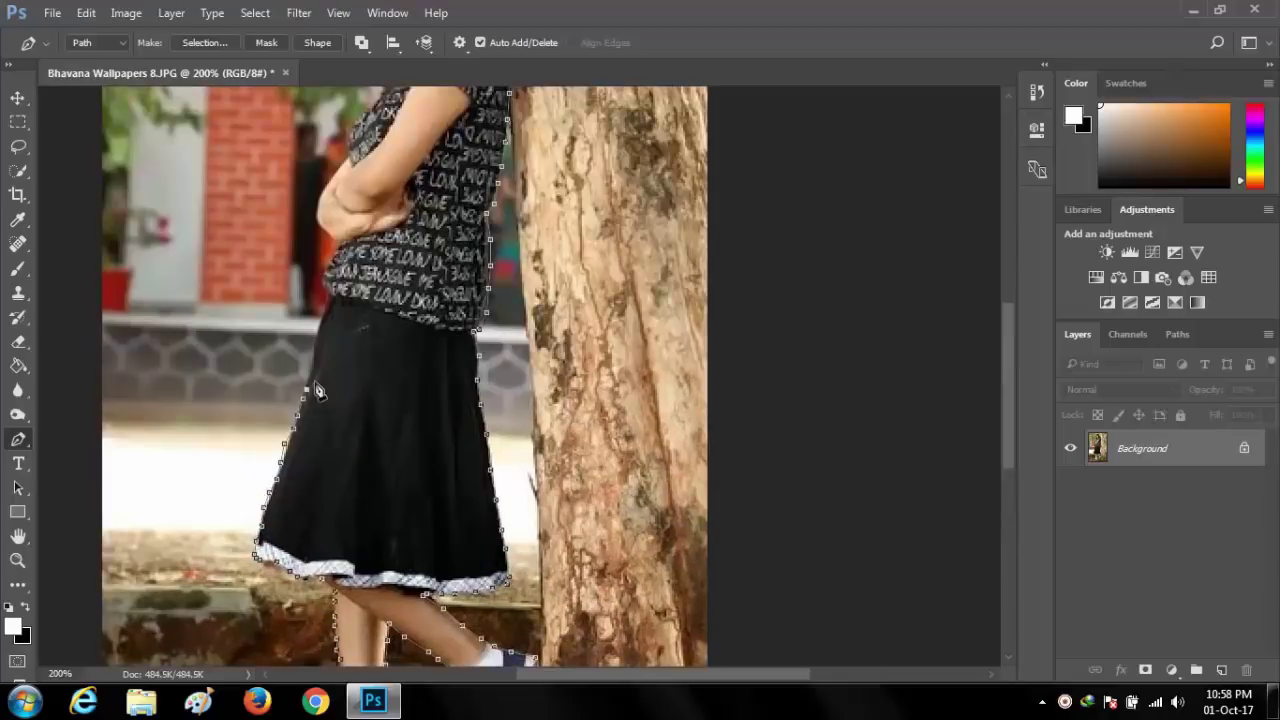
click(328, 285)
click(322, 245)
click(320, 212)
click(332, 178)
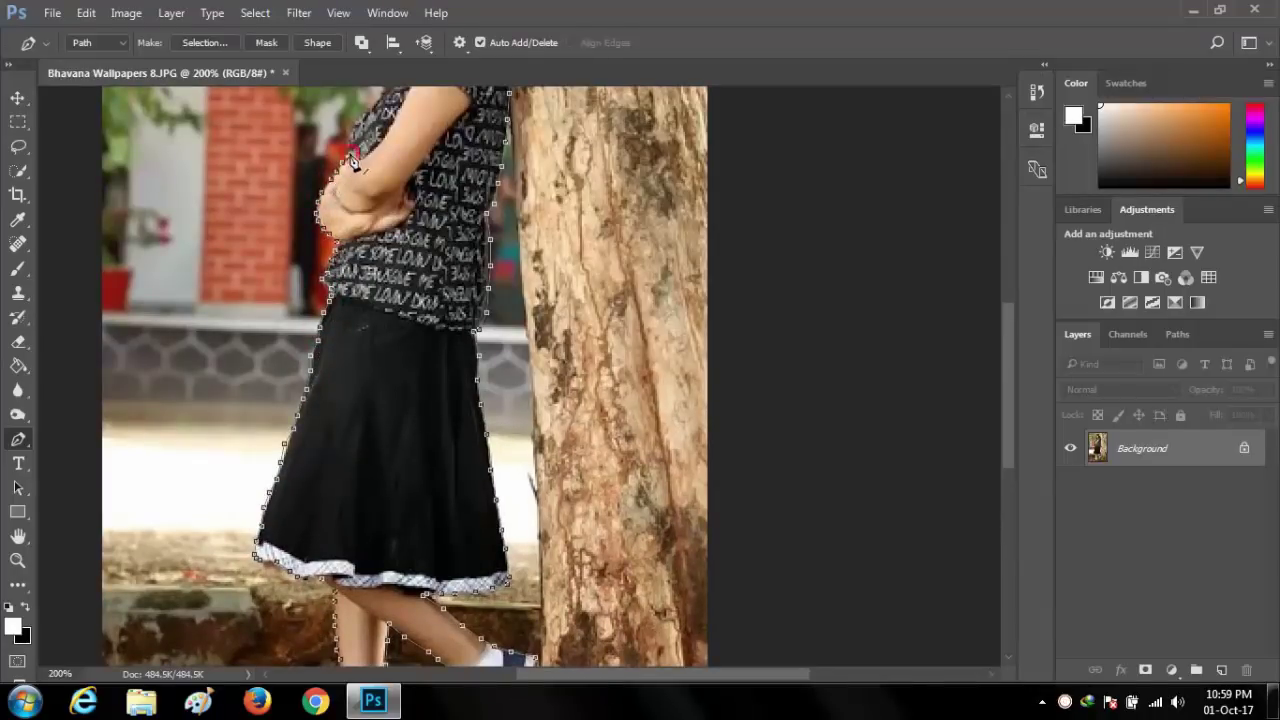
Trace up the left side of the hair and close the path at its starting point.
drag(352, 160, 382, 425)
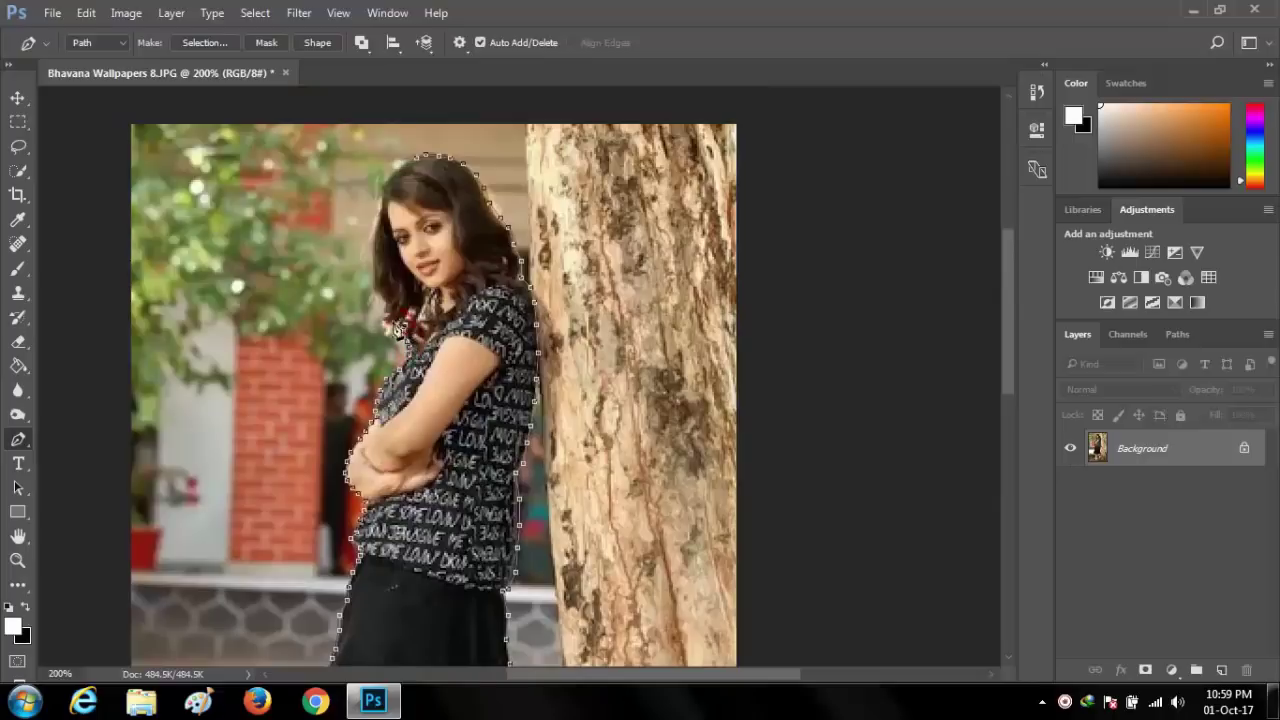
click(384, 300)
click(372, 262)
click(376, 222)
click(397, 168)
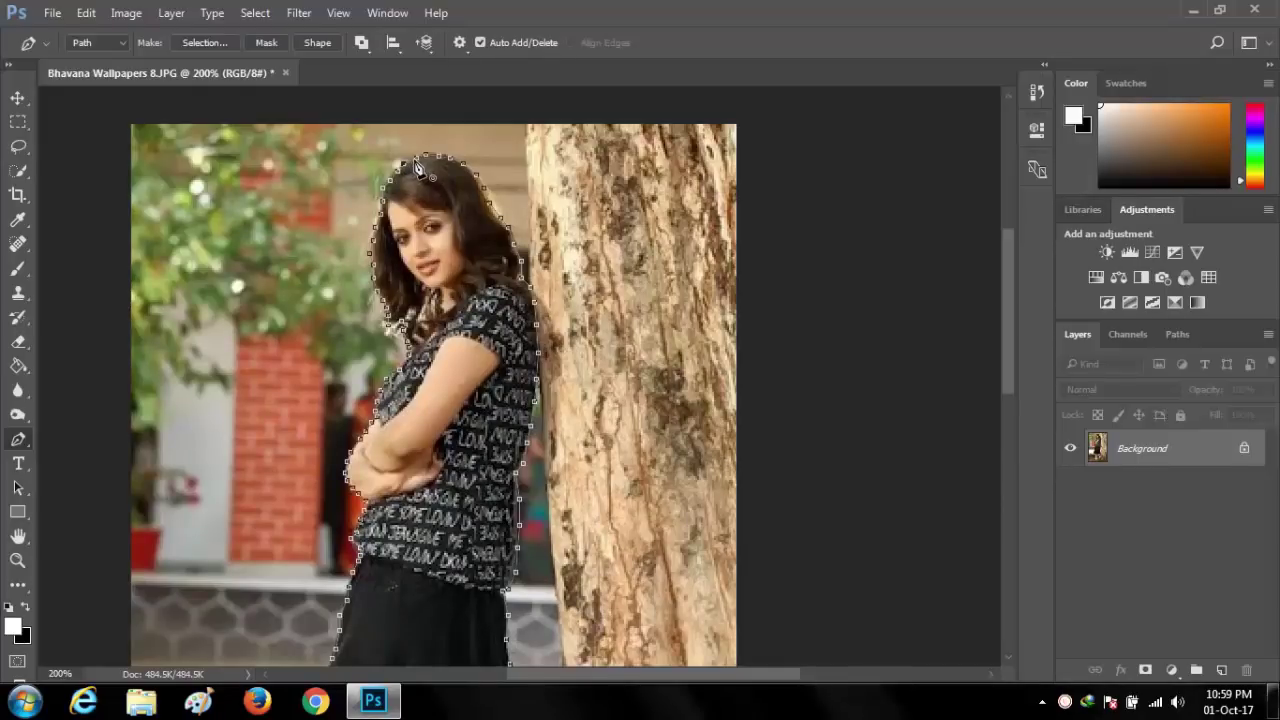
click(417, 162)
Turn the path into a selection with 0 feather radius and add a layer mask to Layer 0.
right_click(432, 312)
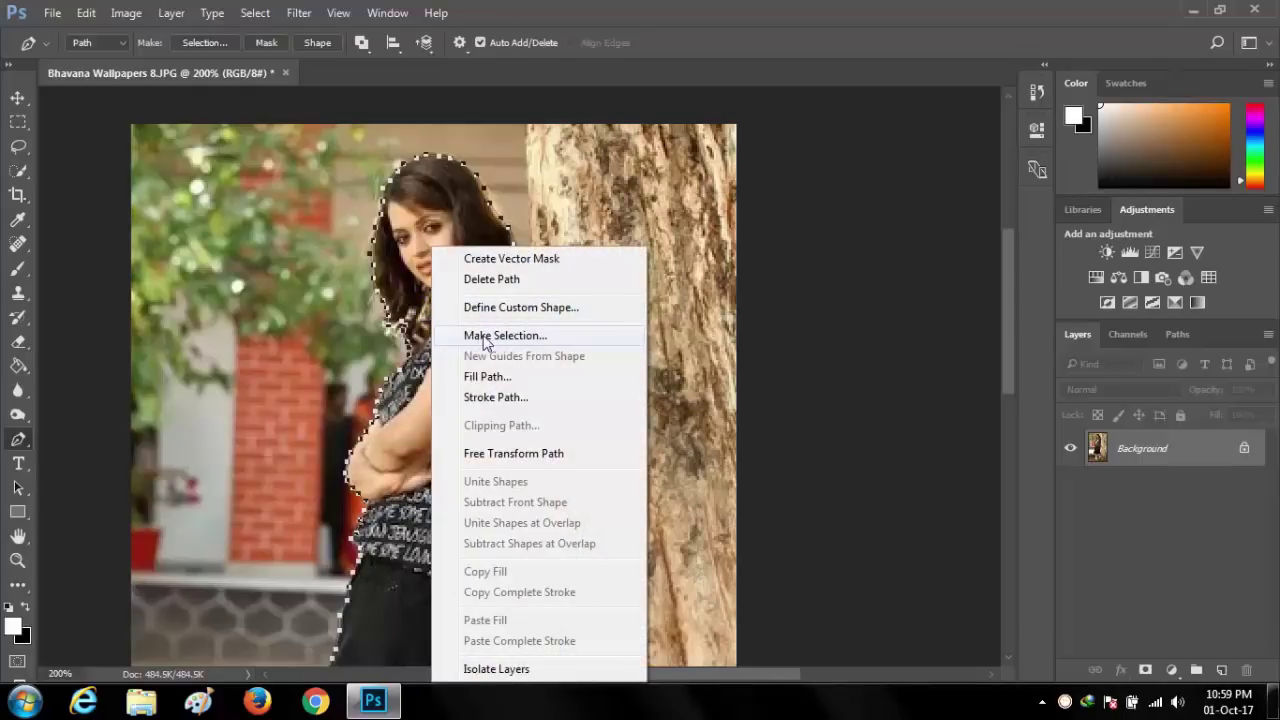
click(535, 338)
click(620, 204)
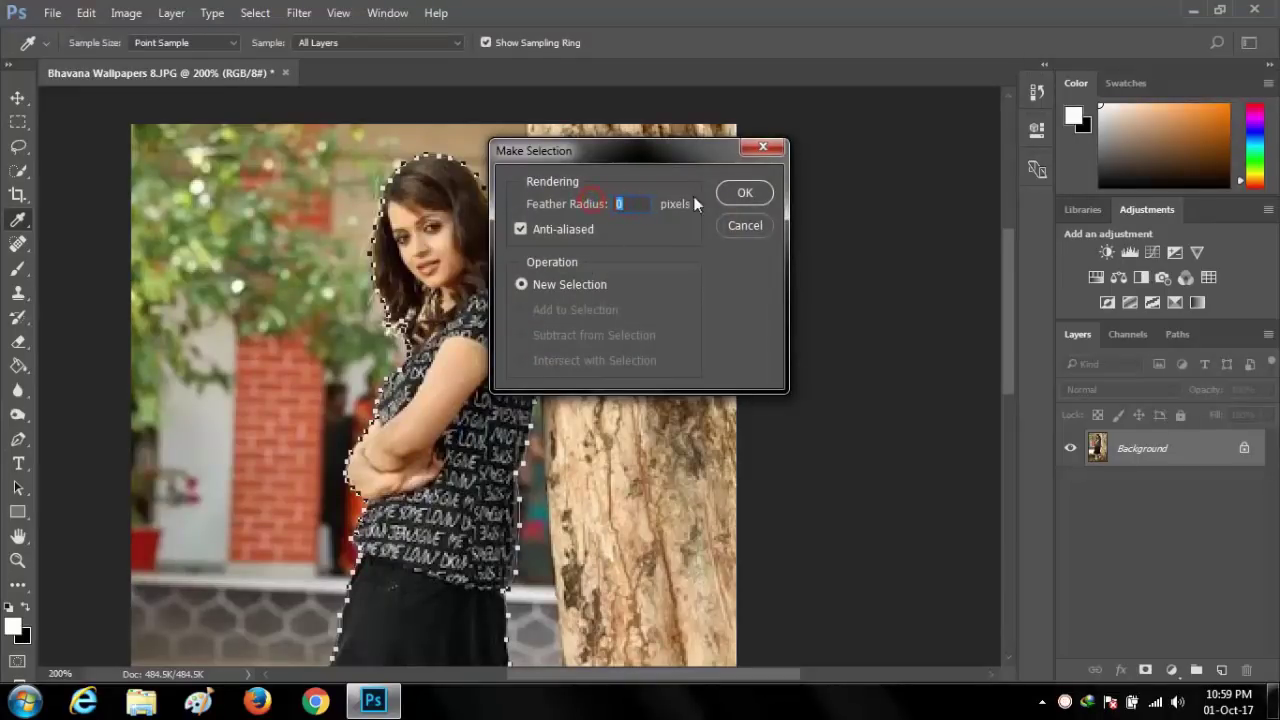
click(743, 194)
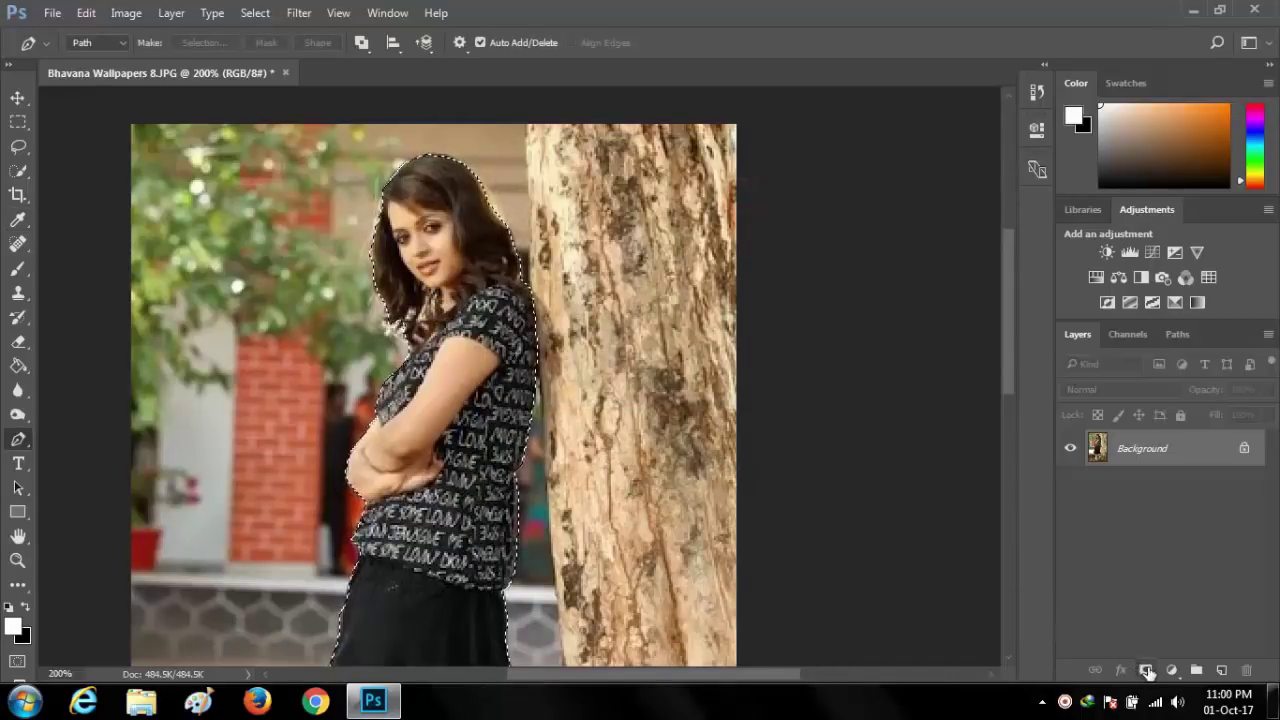
click(1146, 671)
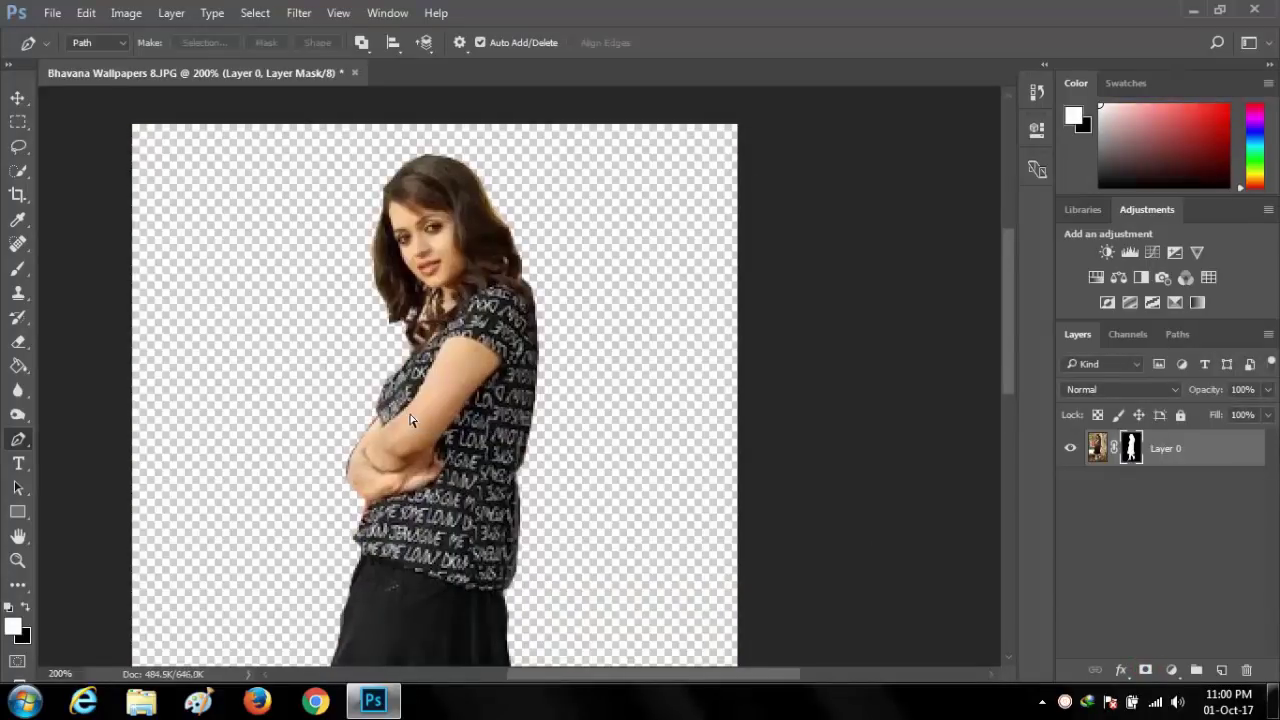
key(ctrl+minus)
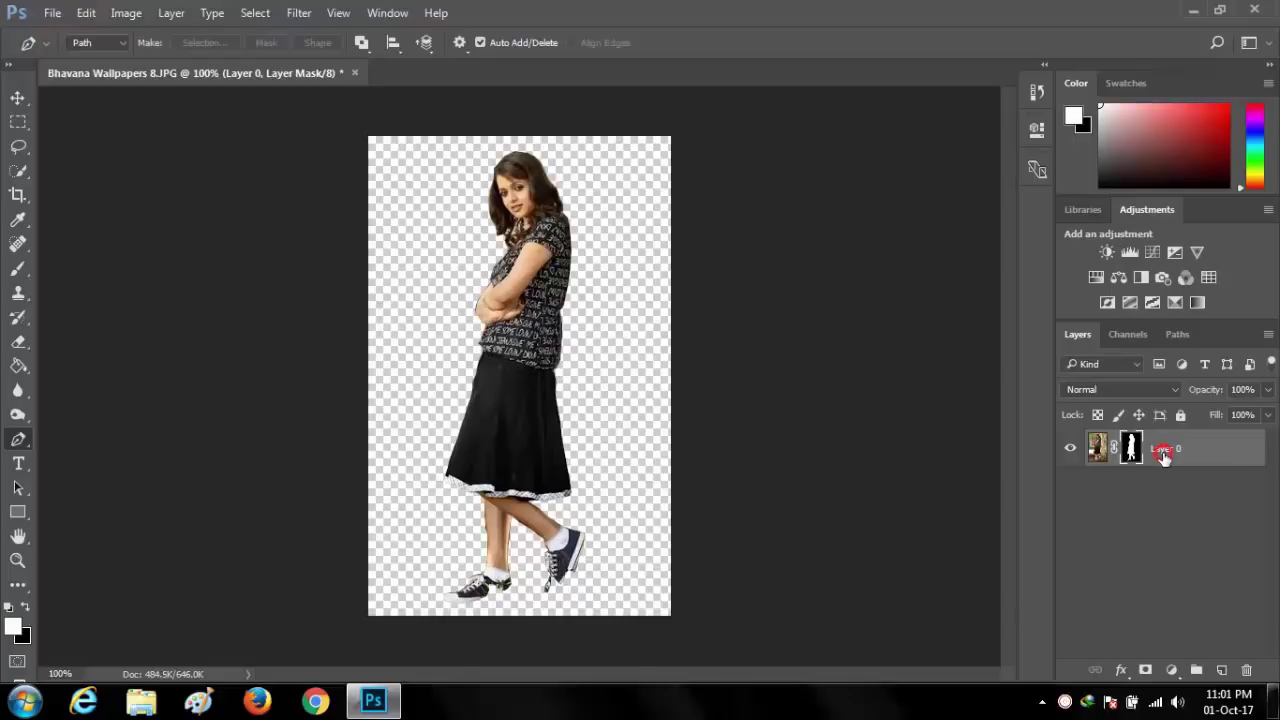
Duplicate Layer 0, then invert the copy's mask and apply it permanently.
mouse_move(1175, 457)
mouse_down()
mouse_move(1230, 638)
mouse_move(1225, 677)
mouse_up()
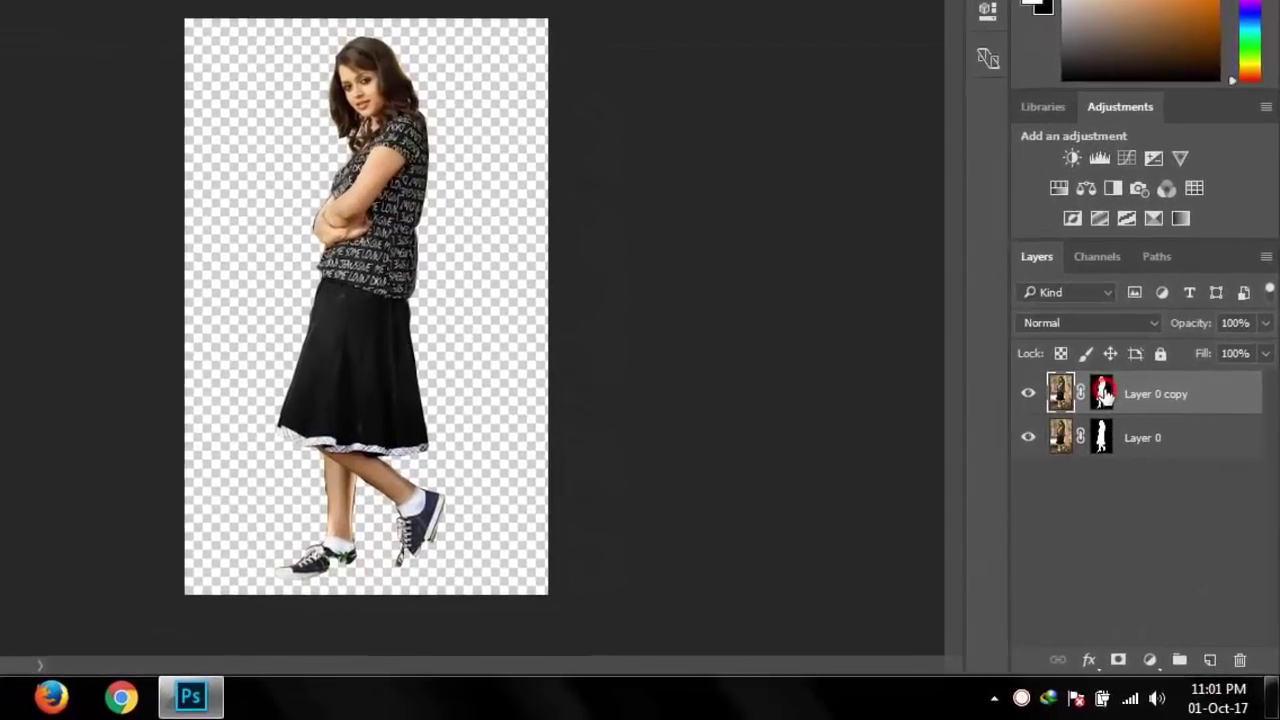
click(1103, 393)
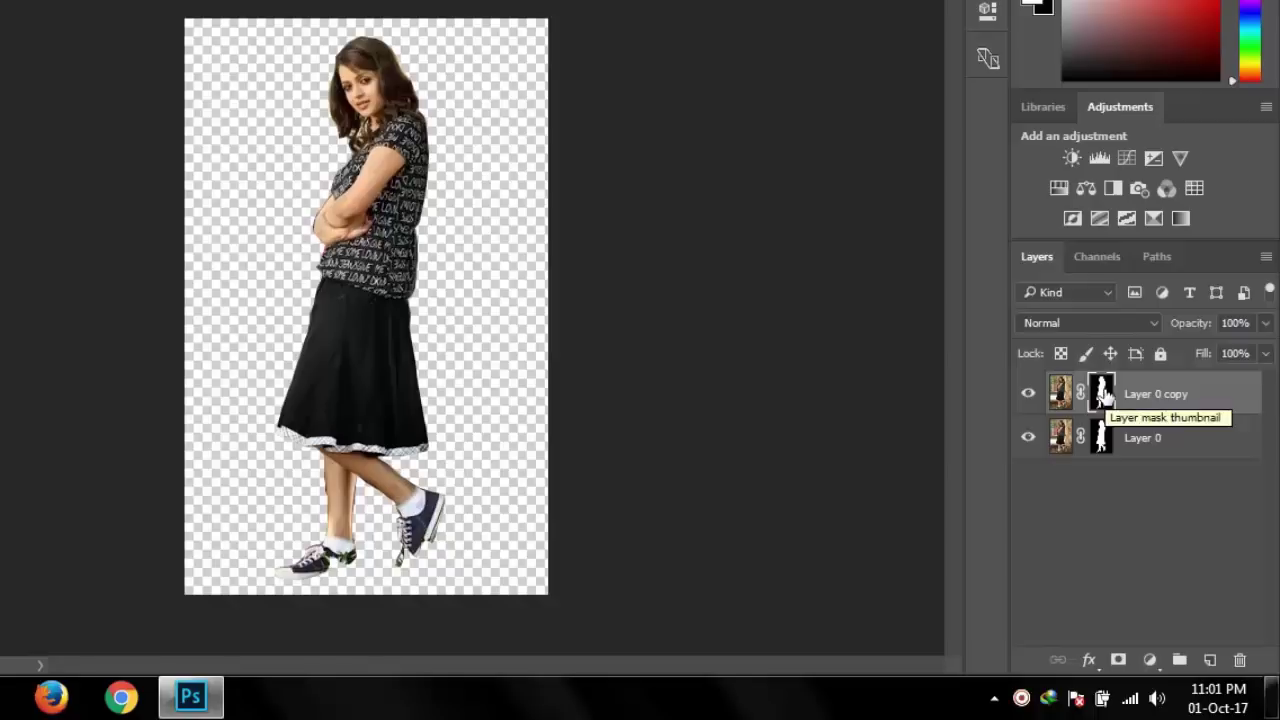
drag(1103, 393, 1105, 396)
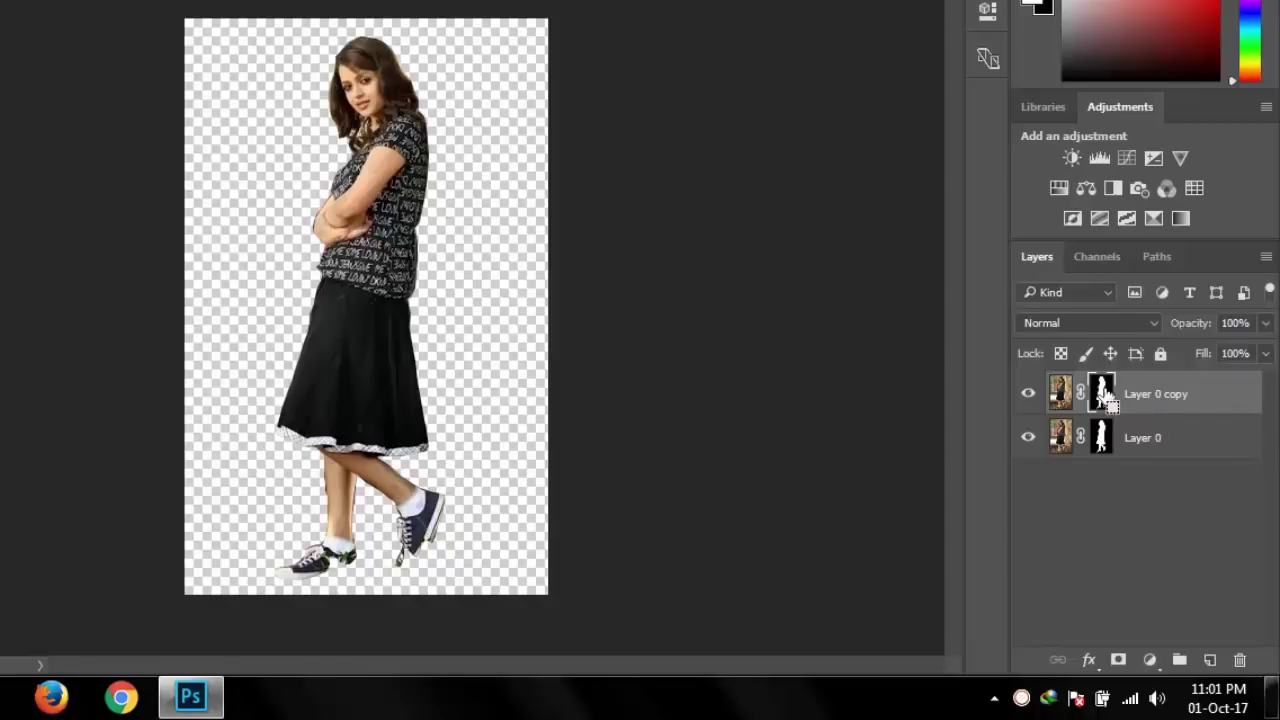
key(ctrl+i)
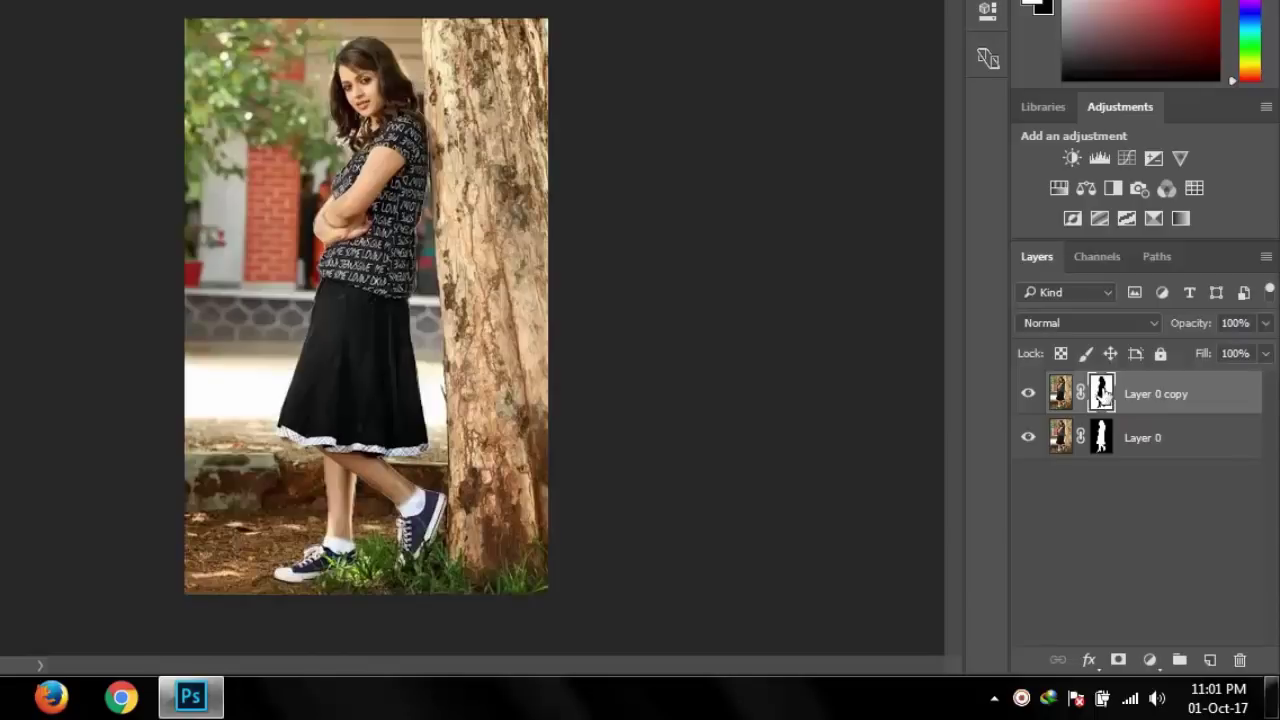
right_click(1102, 390)
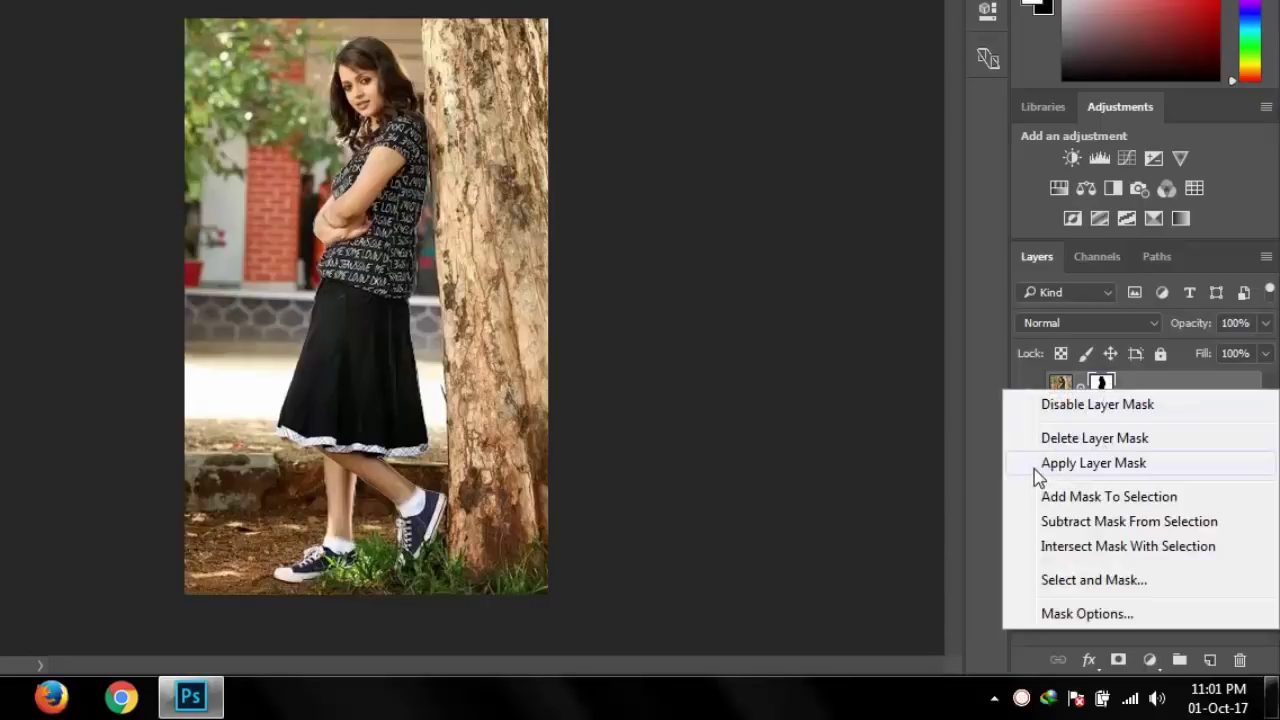
click(1134, 463)
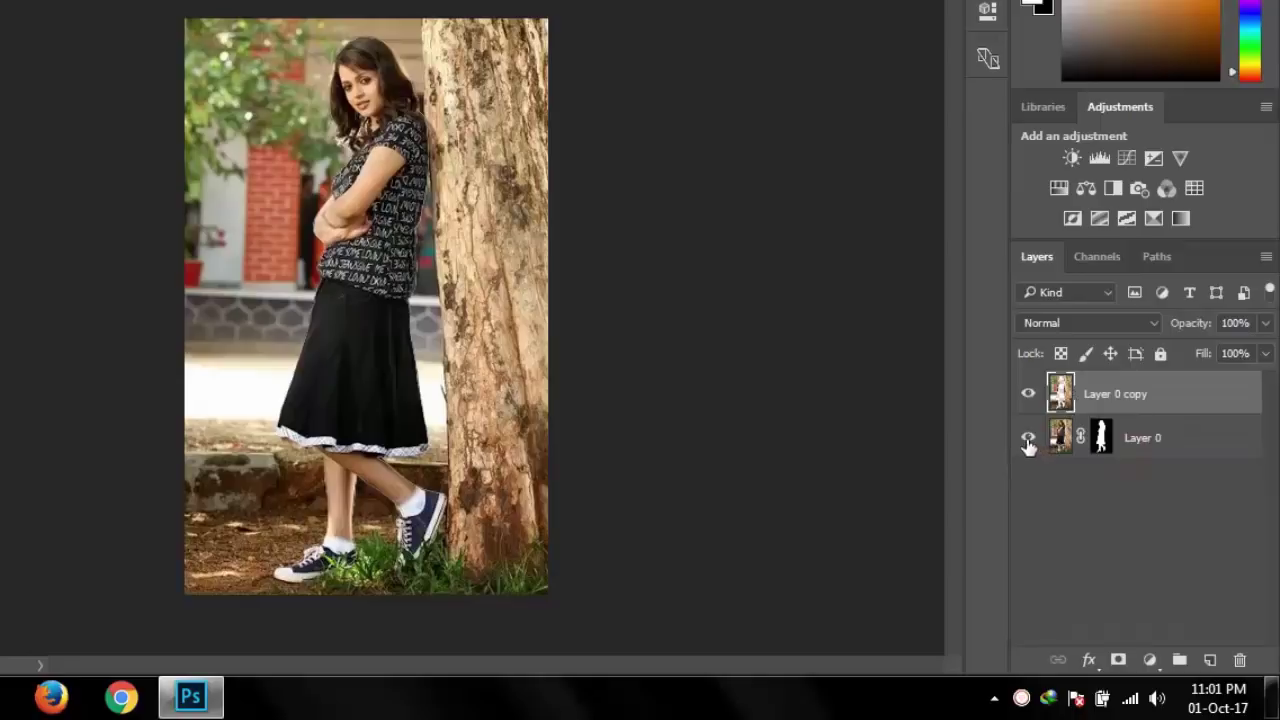
Hide Layer 0 and load the woman's silhouette as a selection on Layer 0 copy.
click(1028, 440)
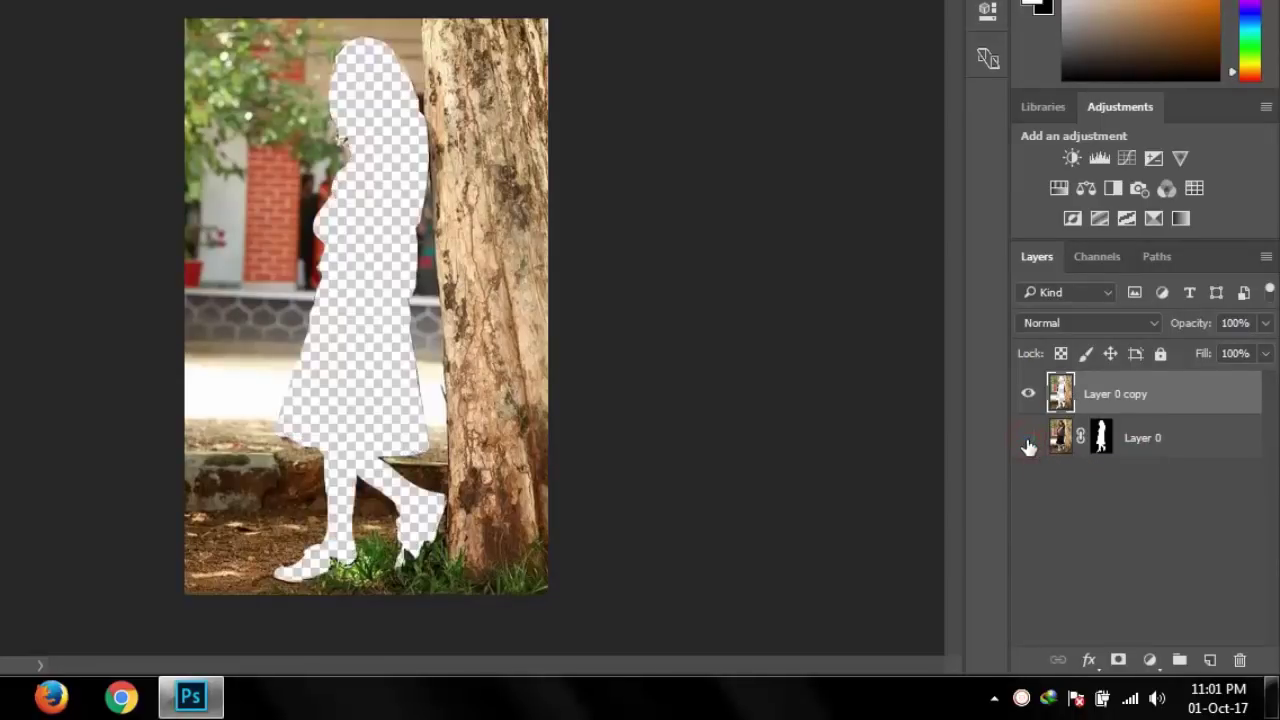
click(1062, 393)
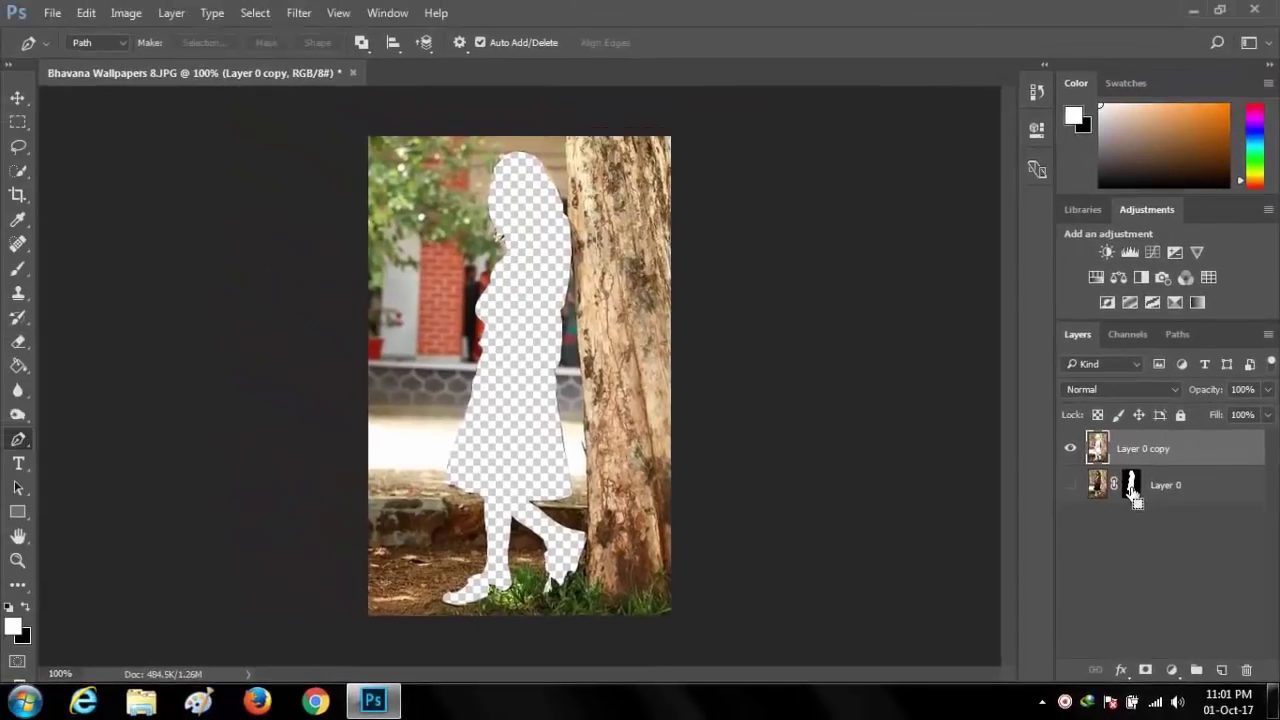
ctrl+click(1131, 487)
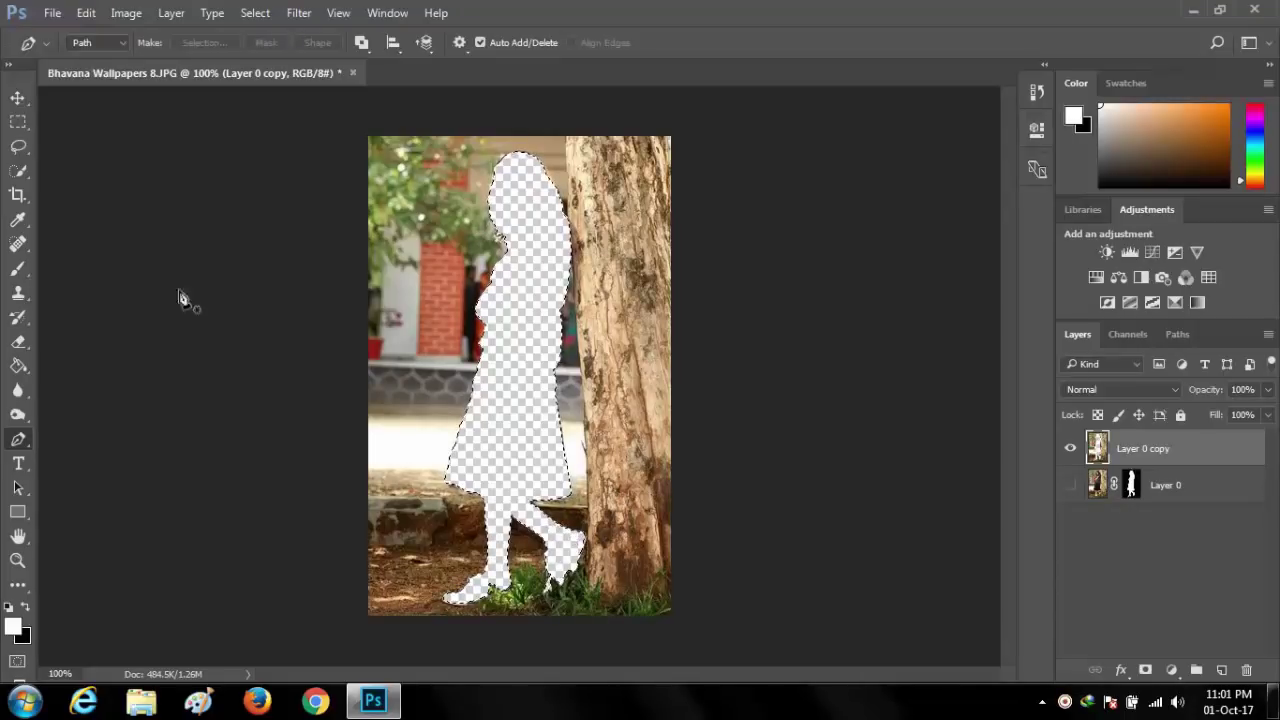
click(18, 148)
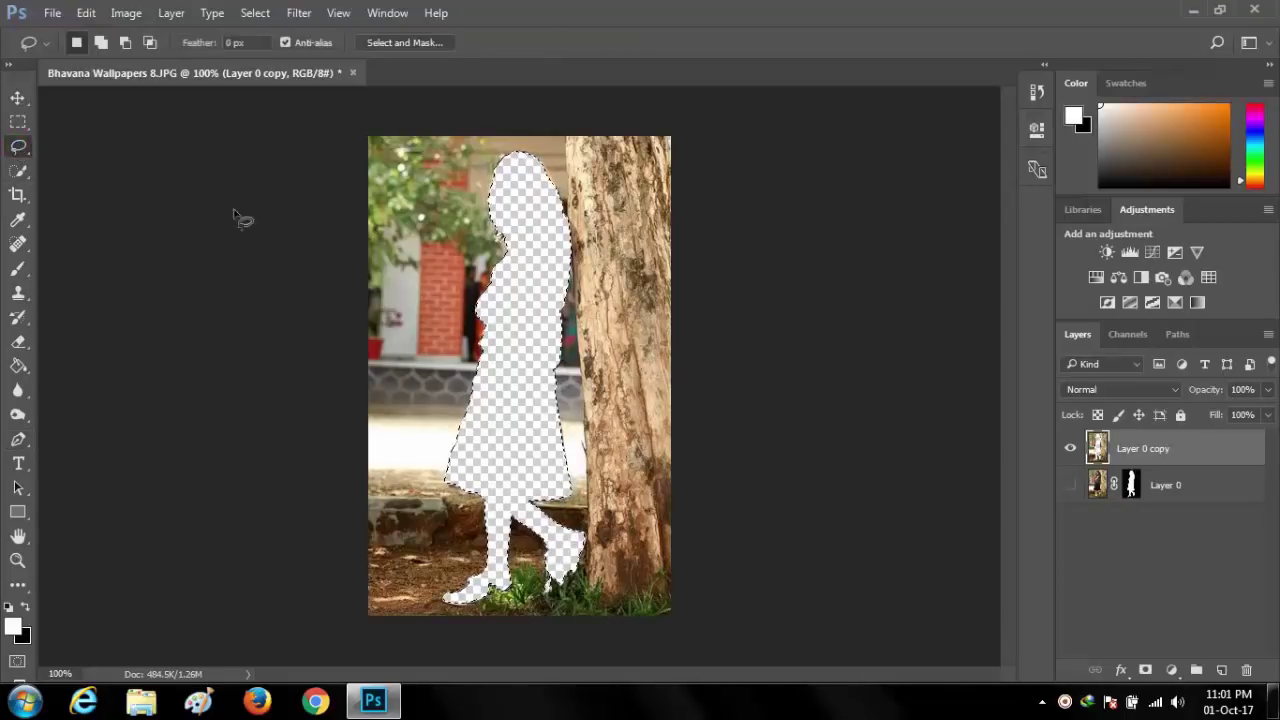
right_click(435, 264)
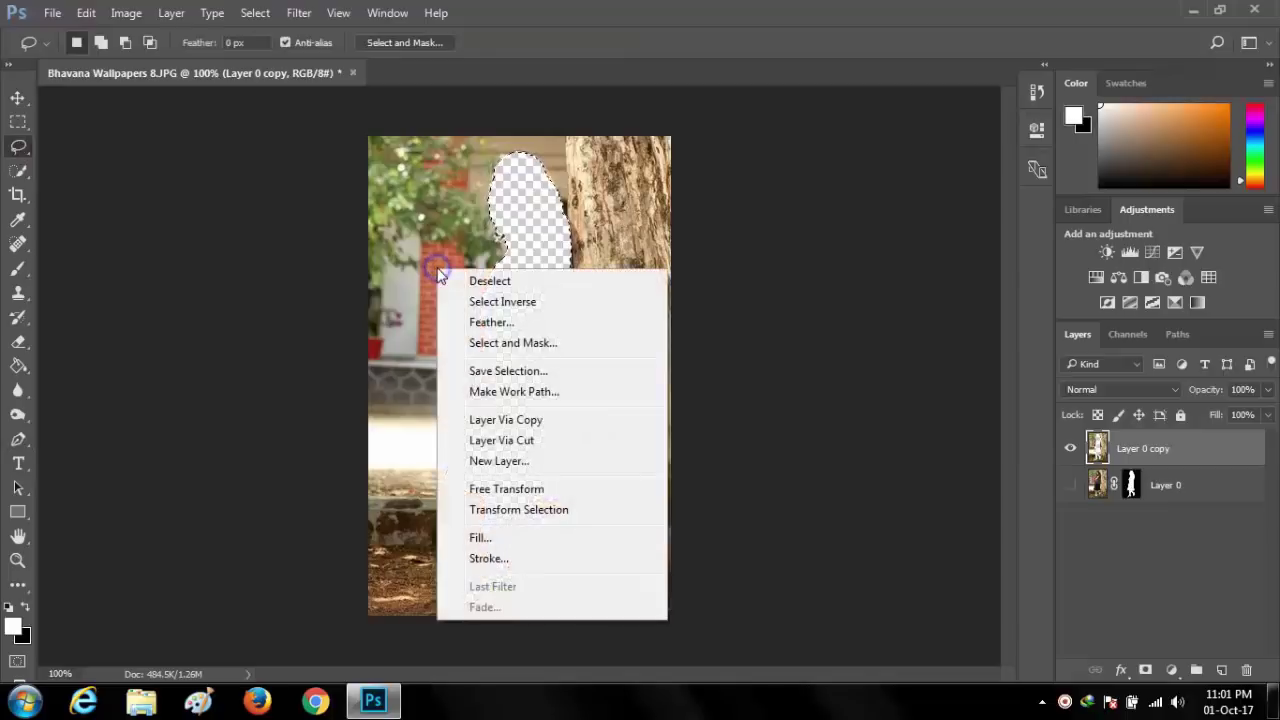
key(Escape)
right_click(451, 226)
right_click(405, 362)
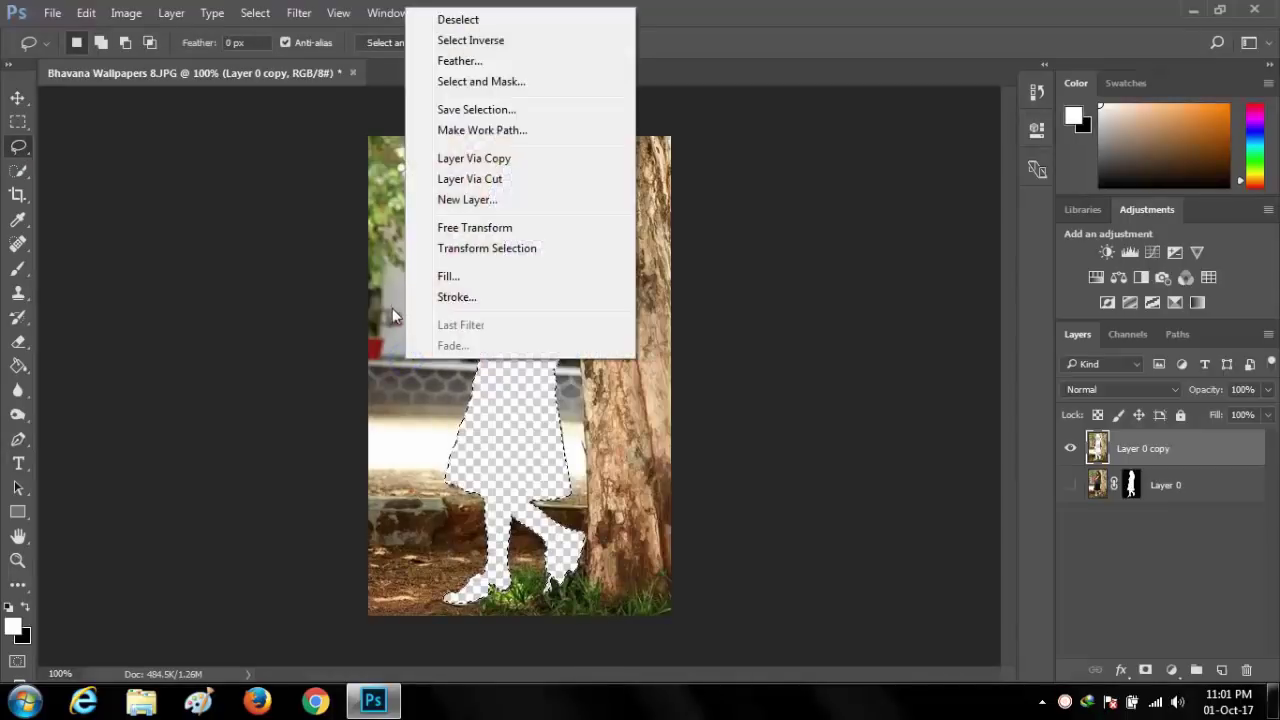
Fill the selected woman-shaped hole with Content-Aware contents.
right_click(392, 316)
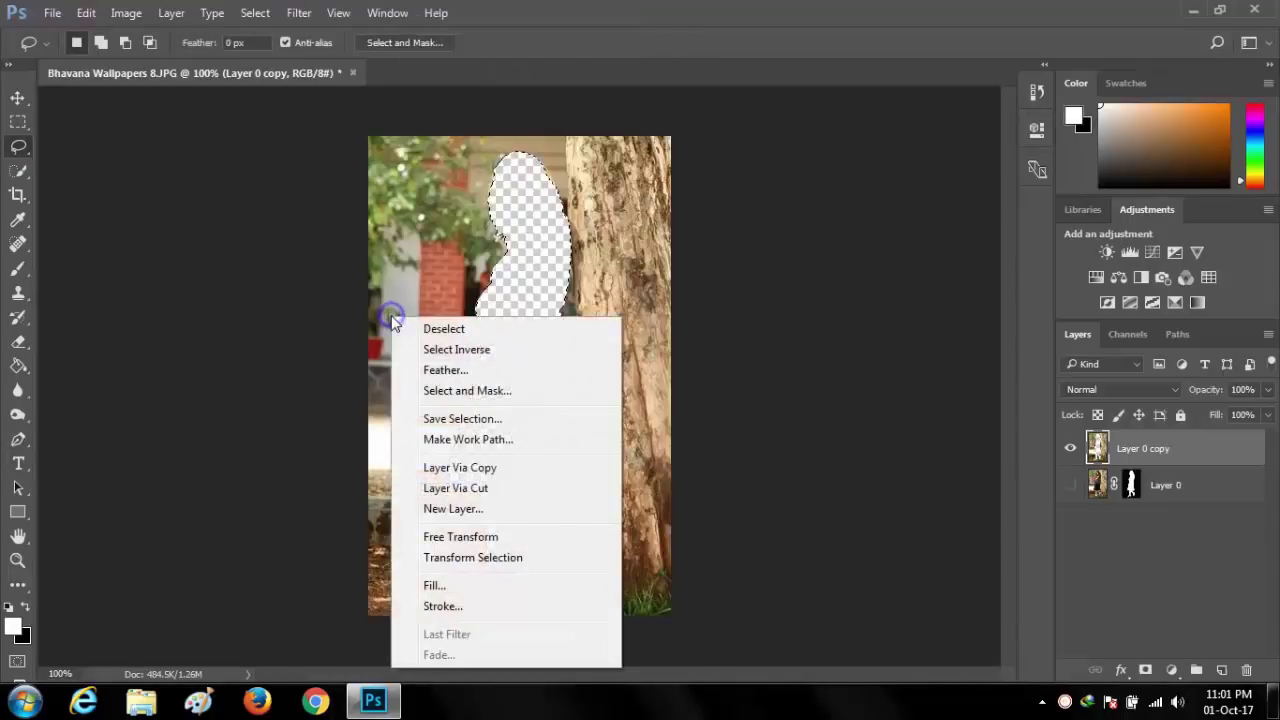
click(433, 588)
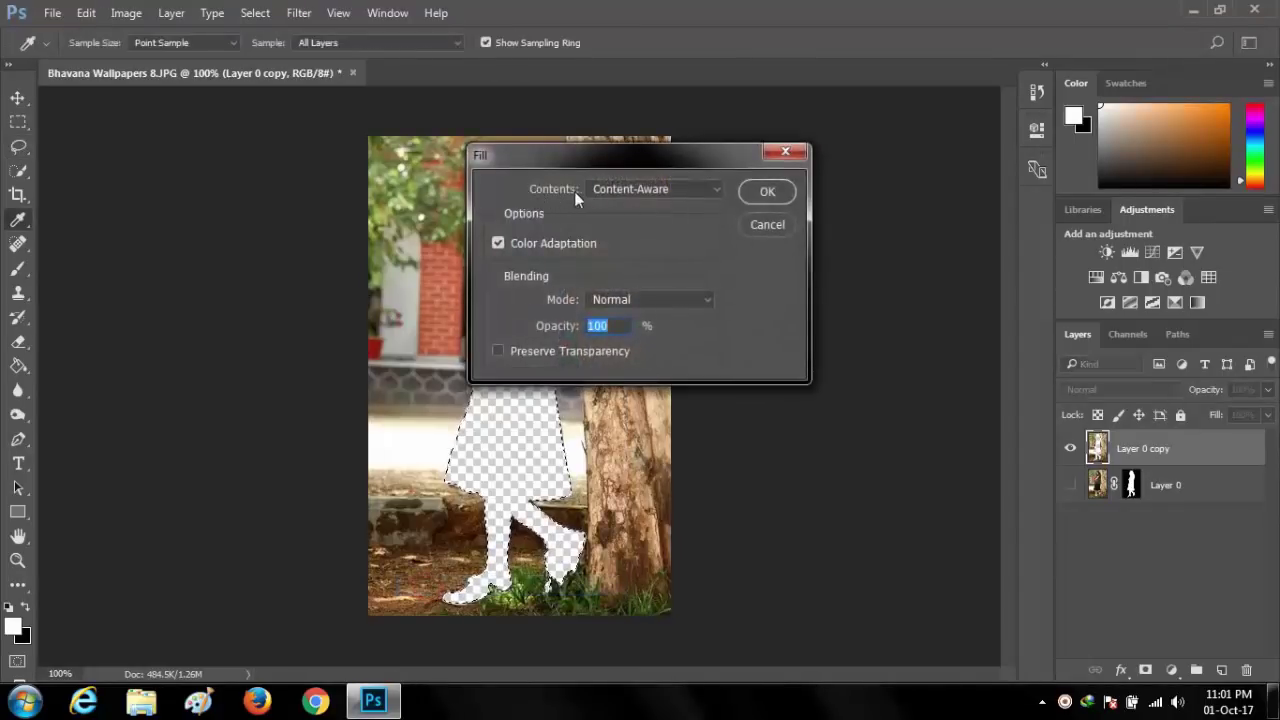
click(708, 190)
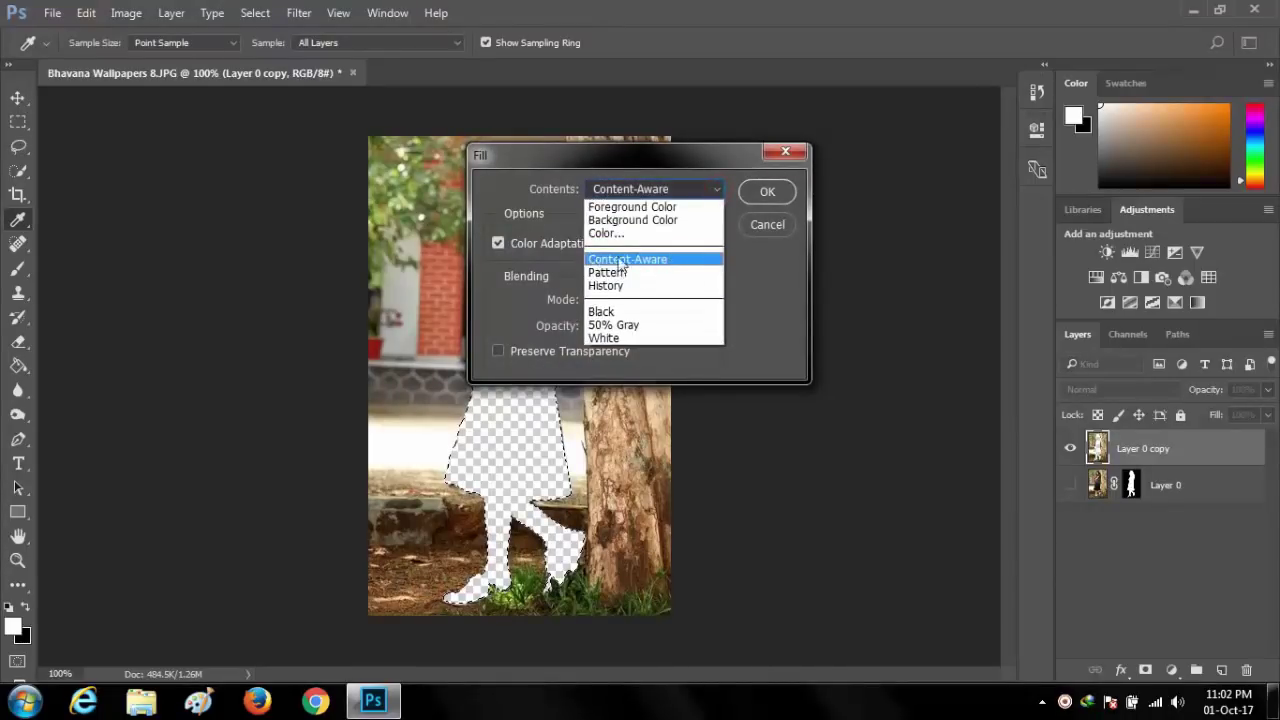
click(656, 262)
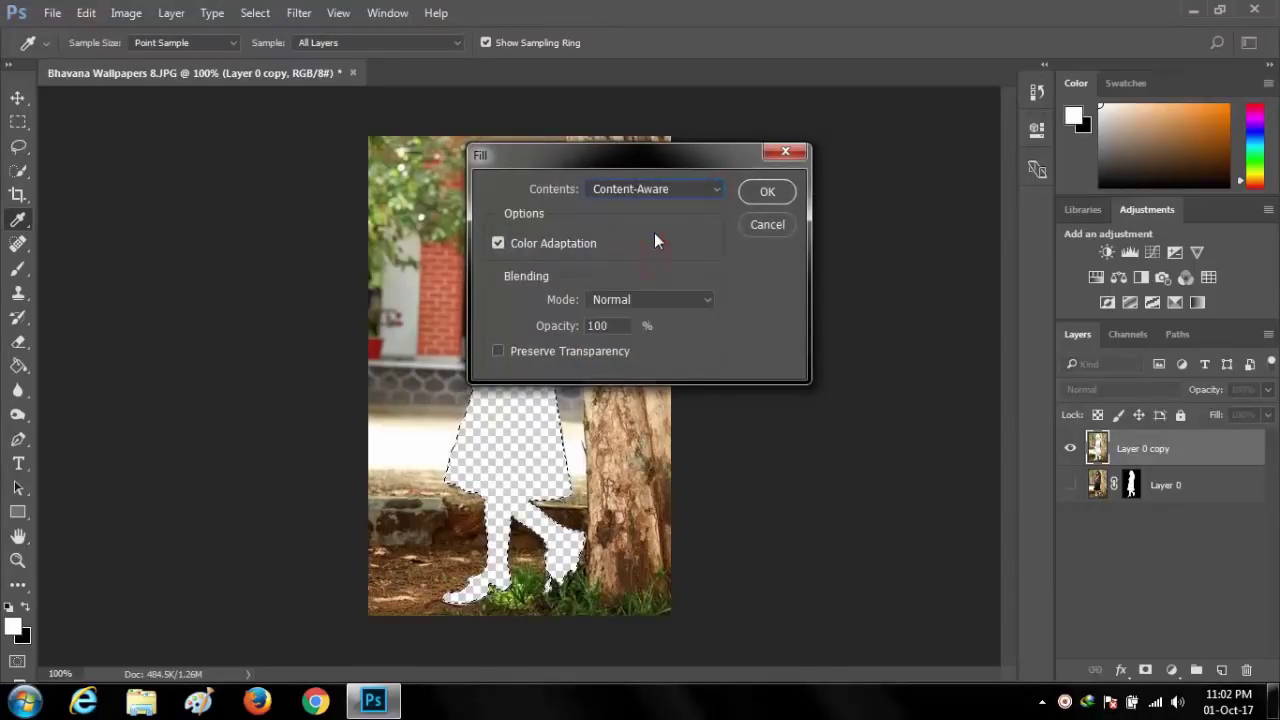
click(768, 191)
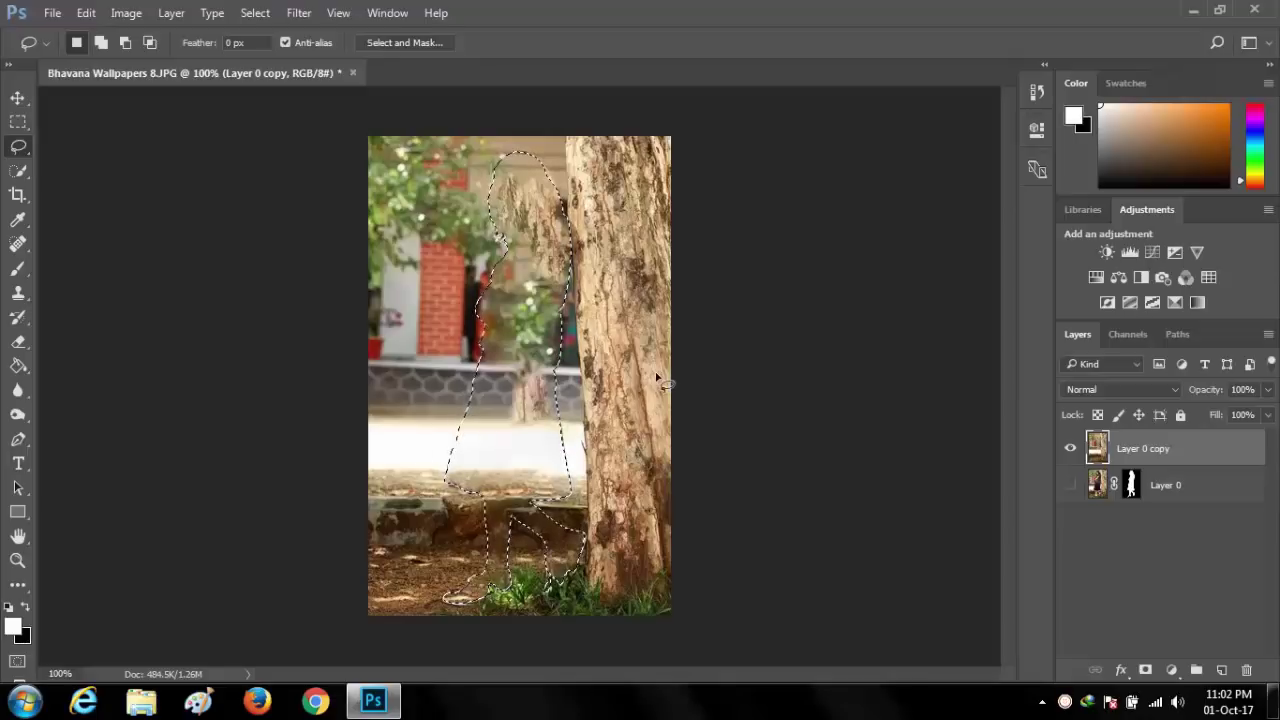
Deselect, apply Layer 0's mask permanently, and move Layer 0 above Layer 0 copy.
key(ctrl+d)
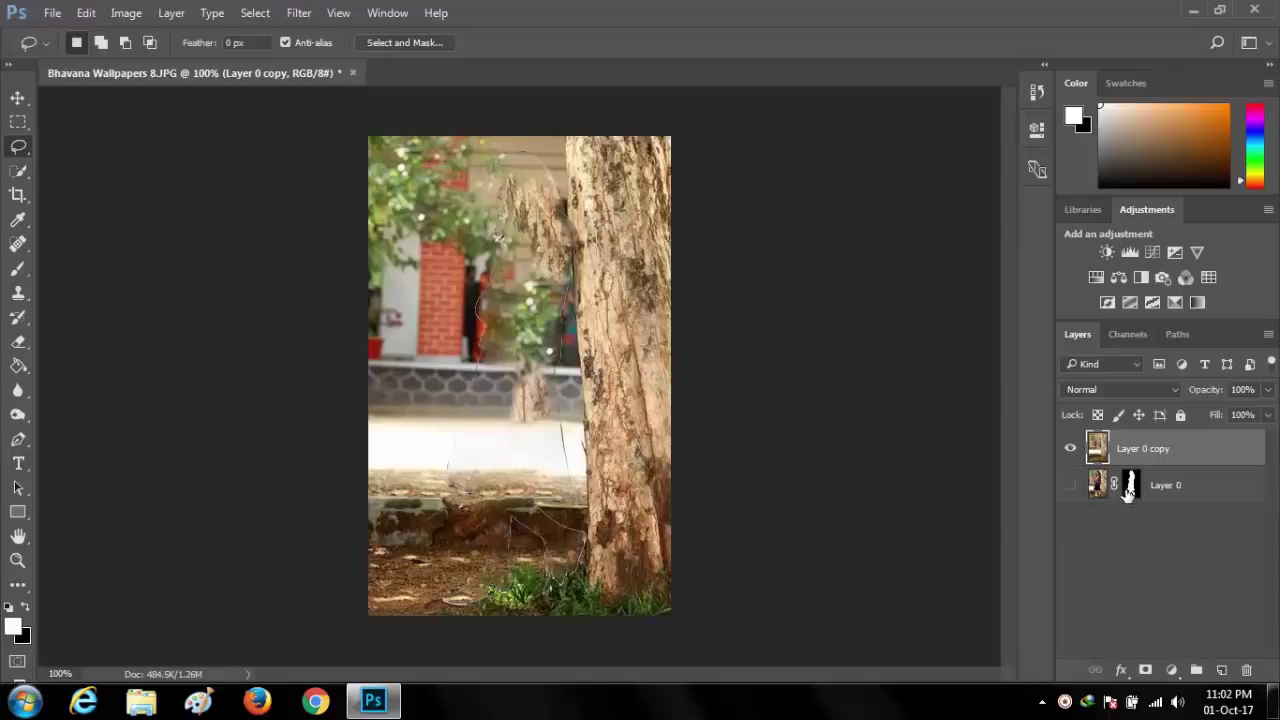
click(1133, 483)
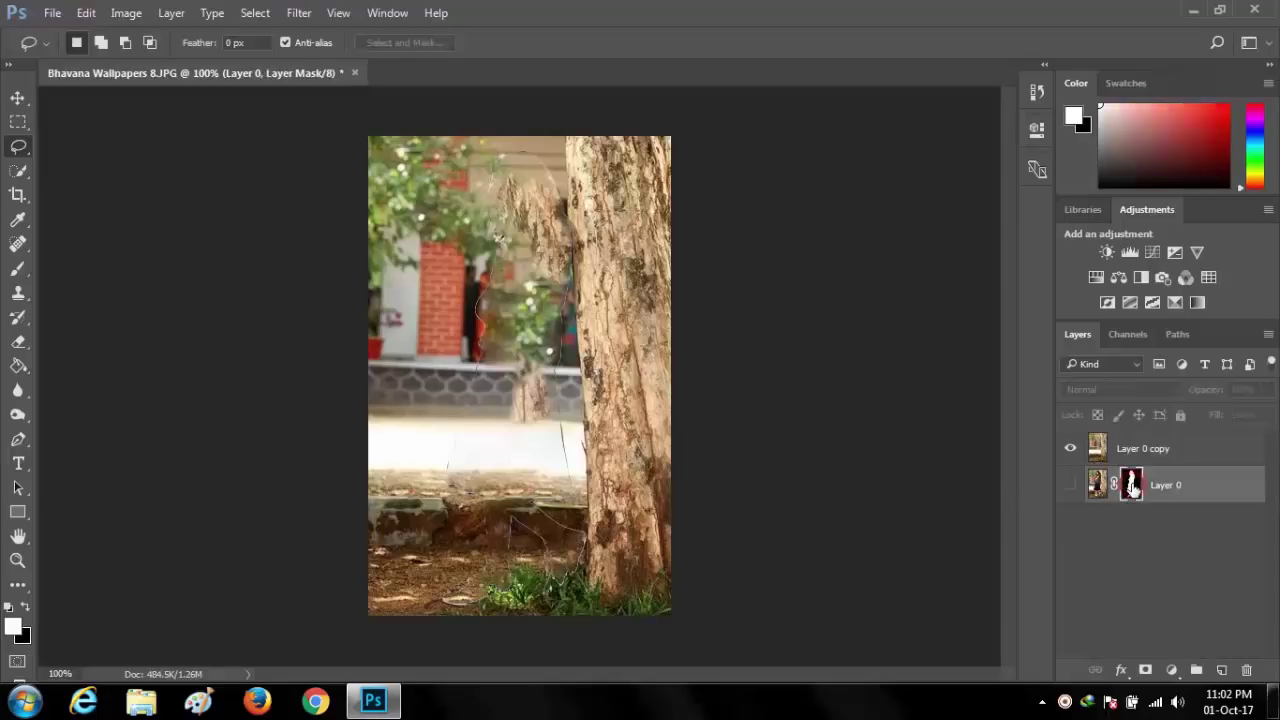
right_click(1133, 483)
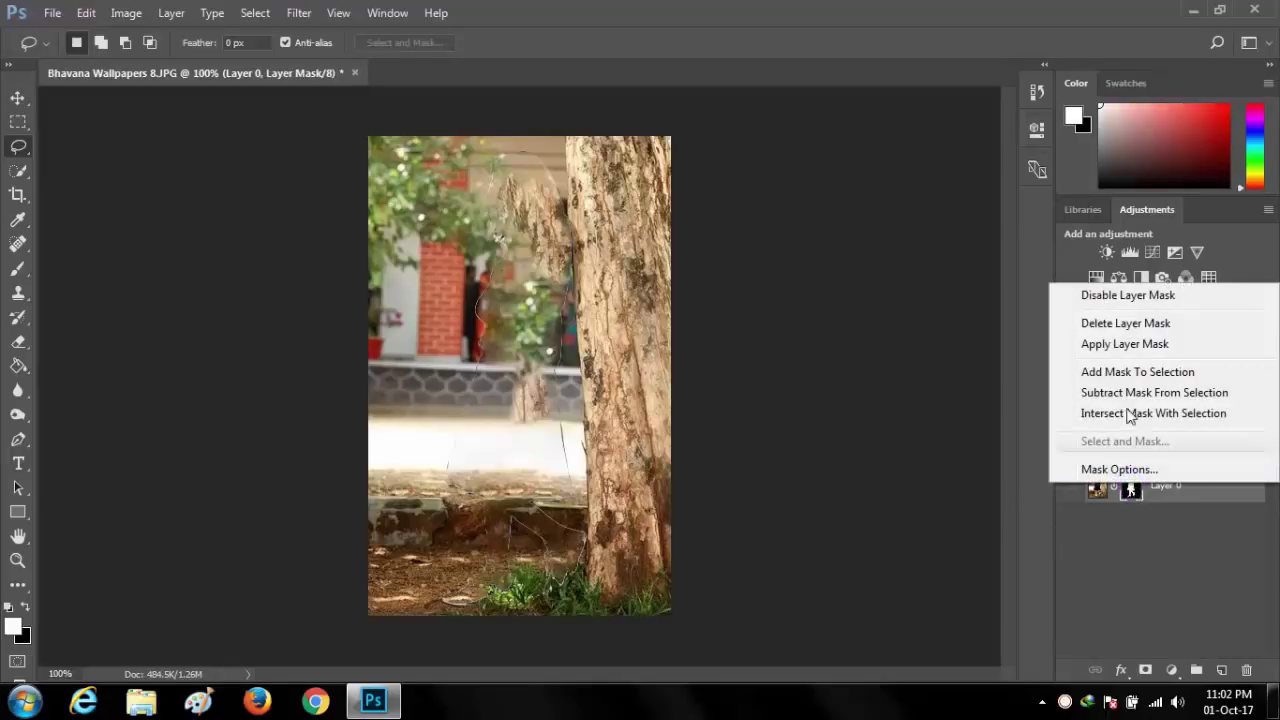
click(1152, 345)
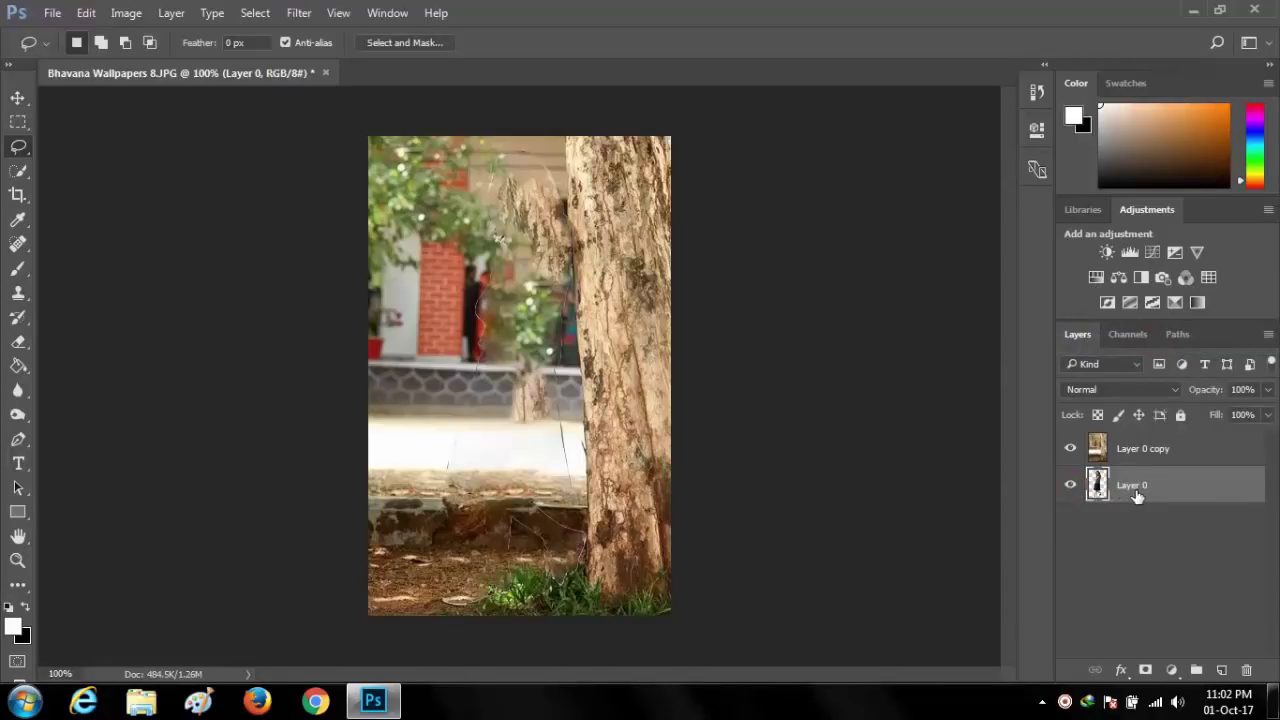
drag(1136, 495, 1135, 458)
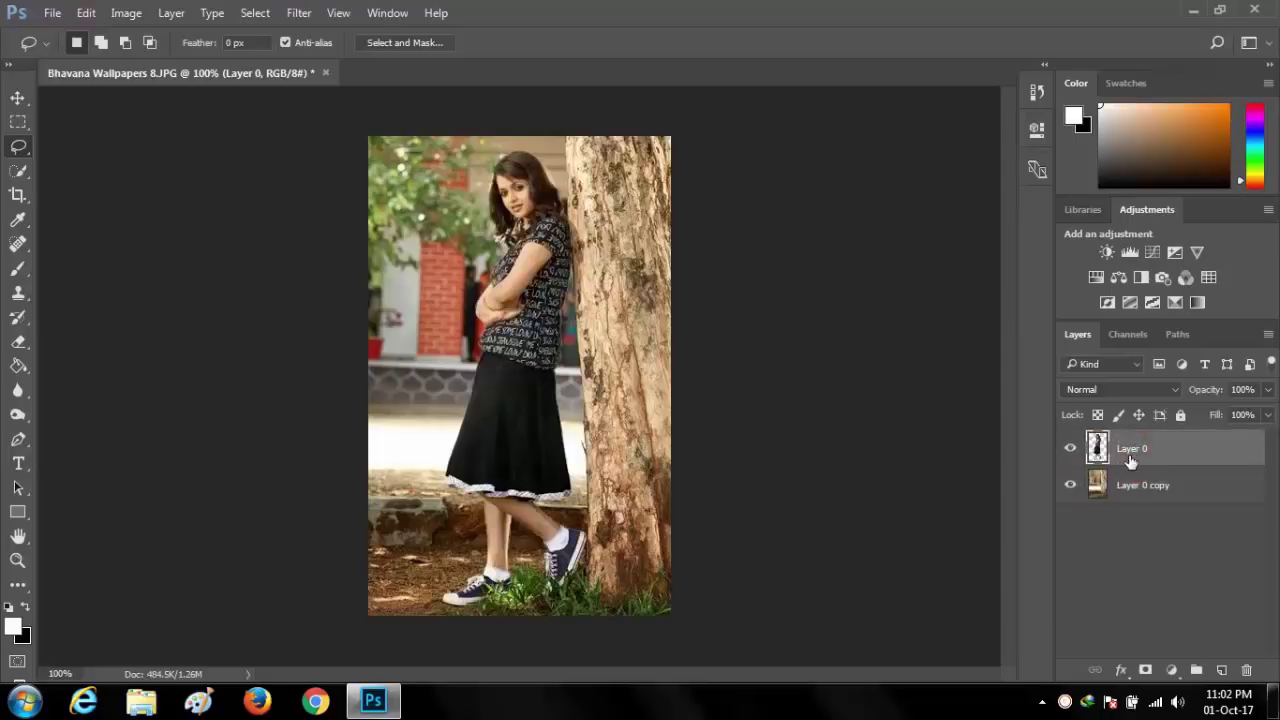
Toggle both layers' visibility to check them, leaving both visible and Layer 0 copy selected.
click(1071, 449)
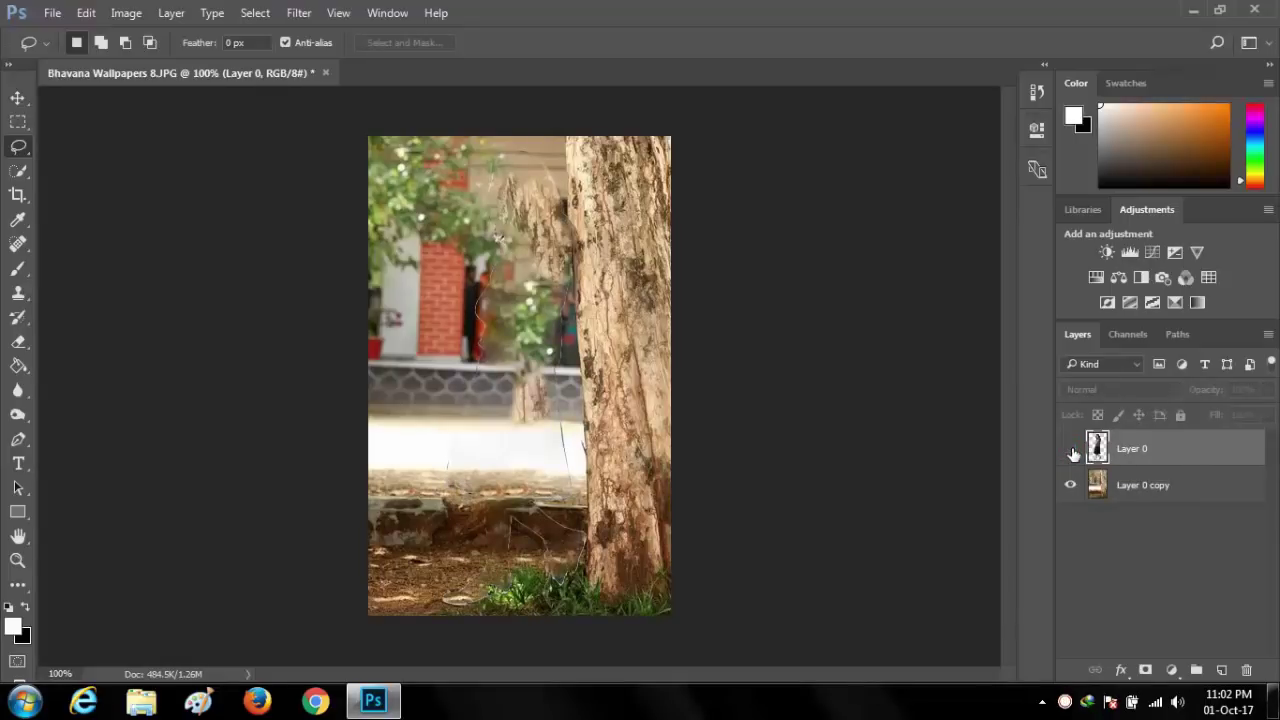
click(1071, 449)
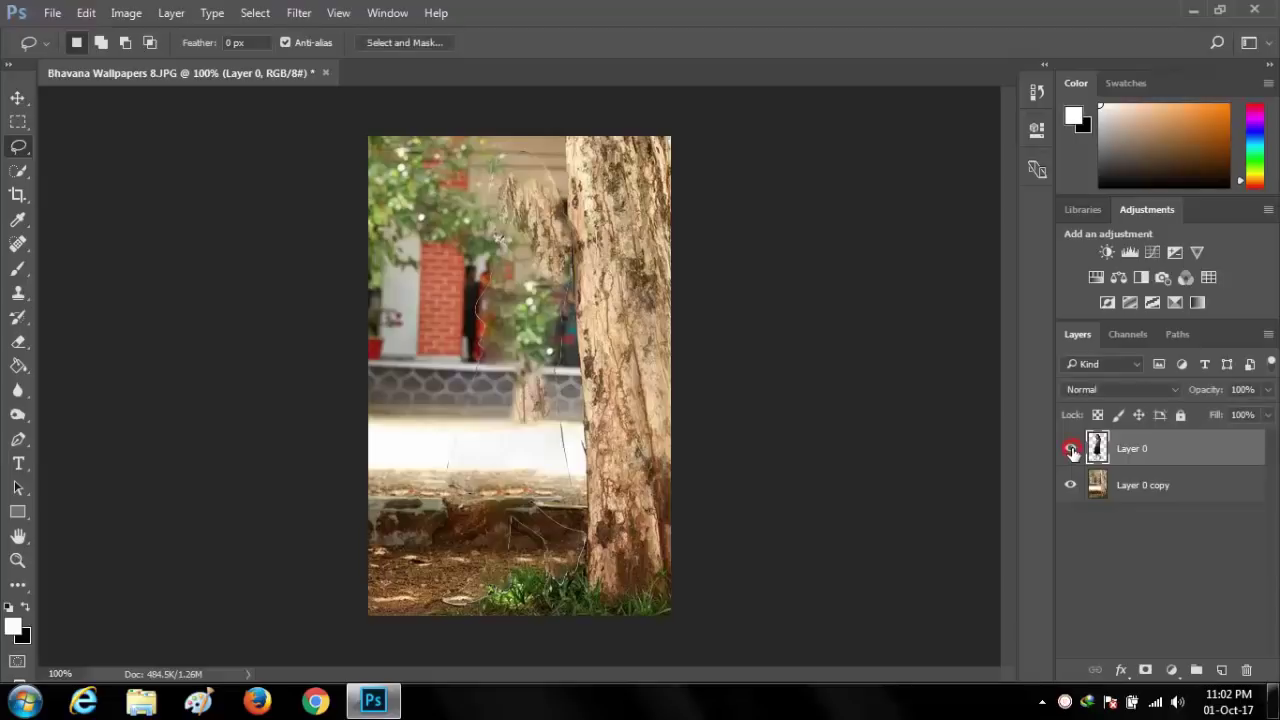
click(1072, 486)
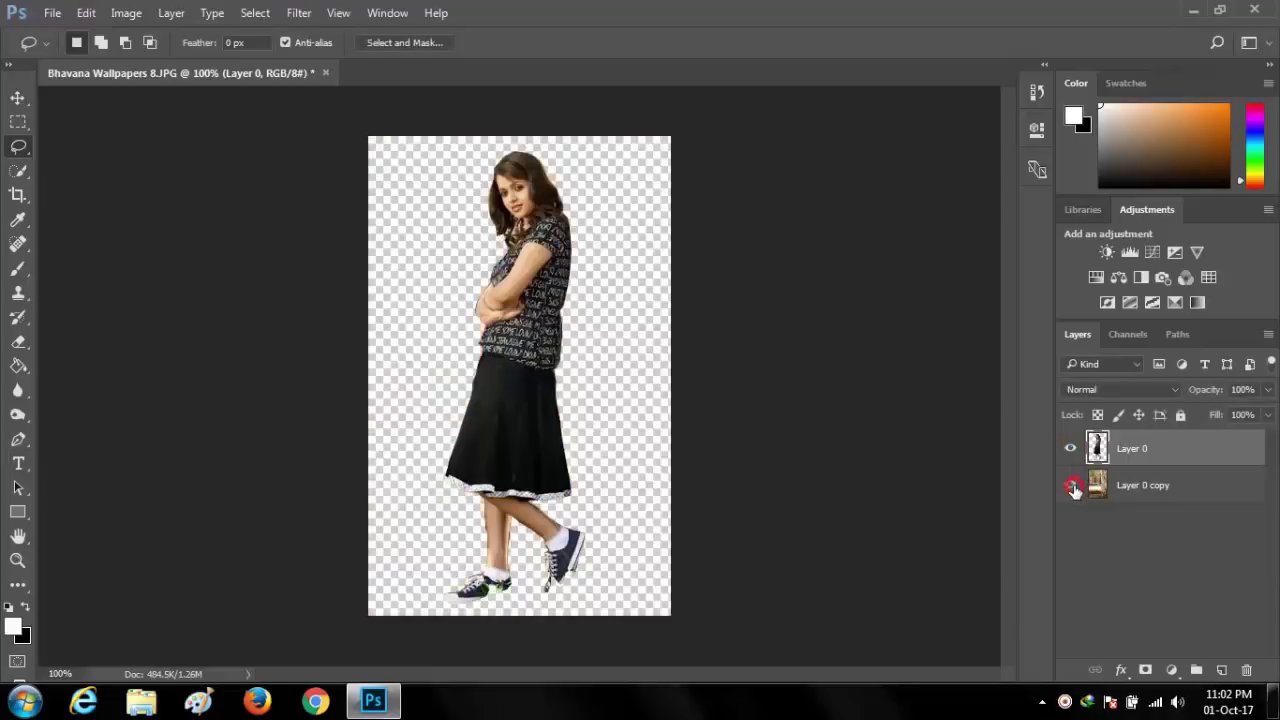
click(1072, 486)
click(1071, 449)
click(1072, 486)
click(1071, 449)
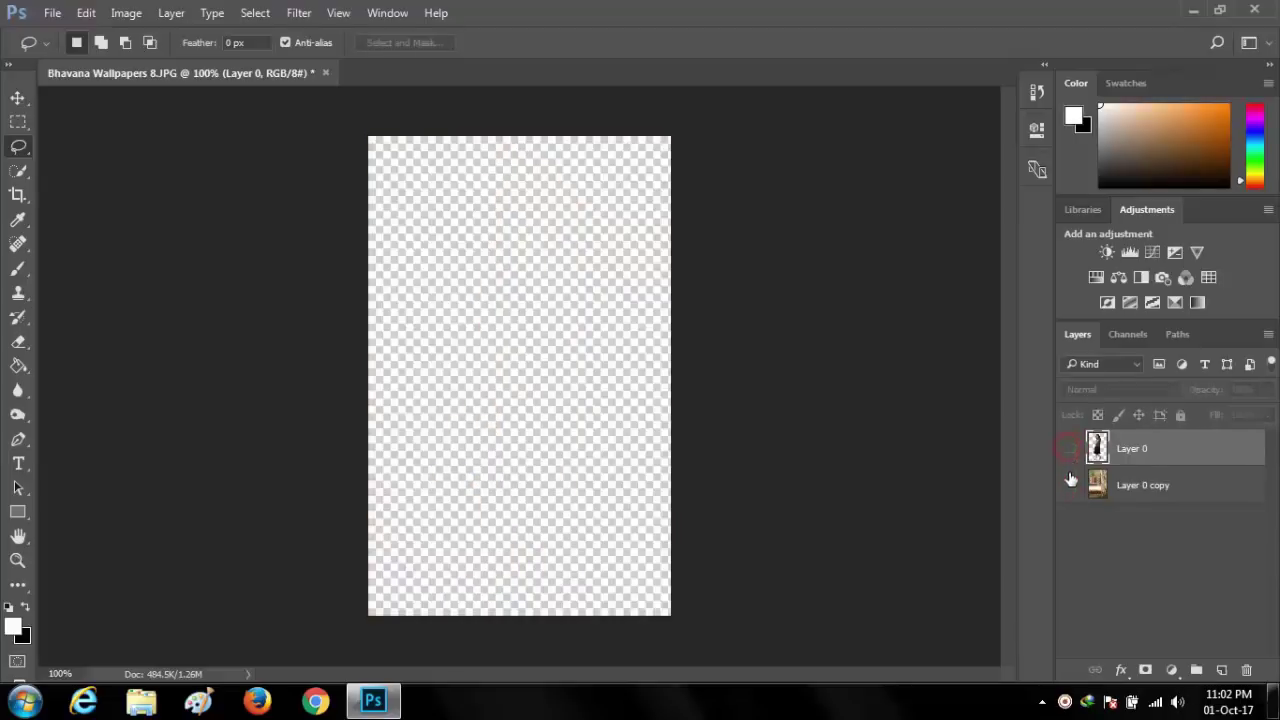
click(1071, 484)
click(1071, 449)
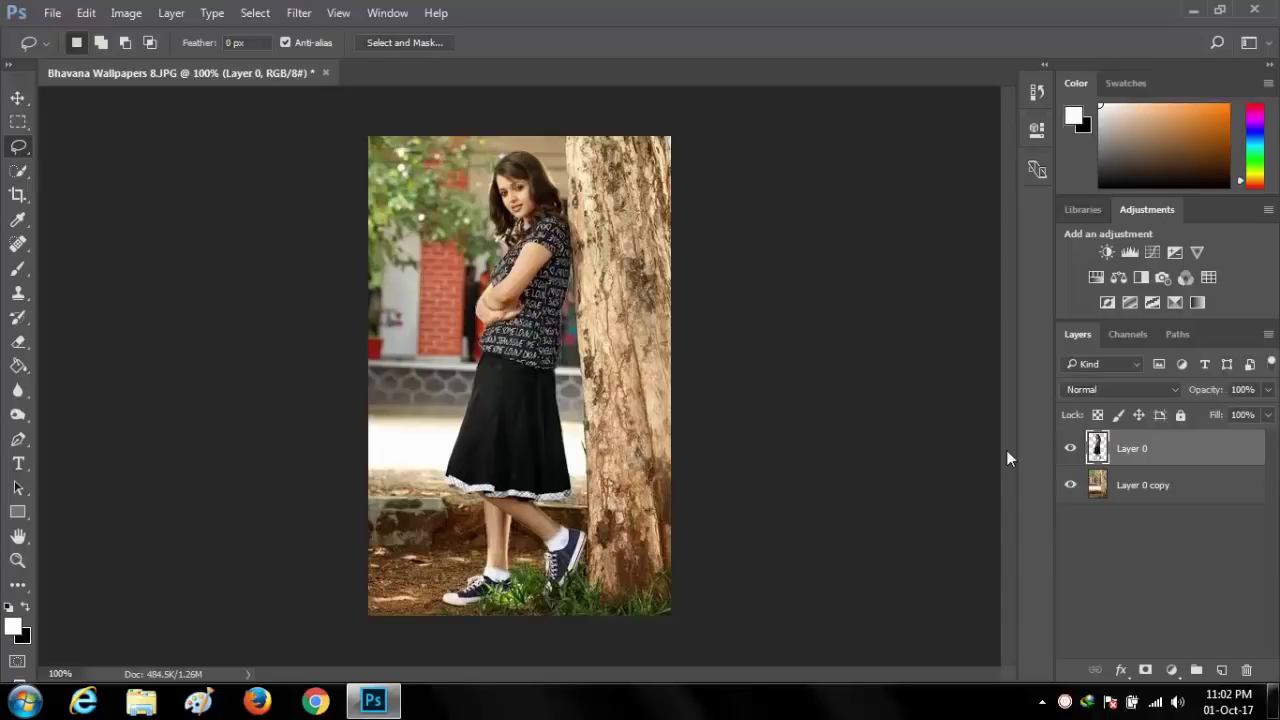
click(1095, 486)
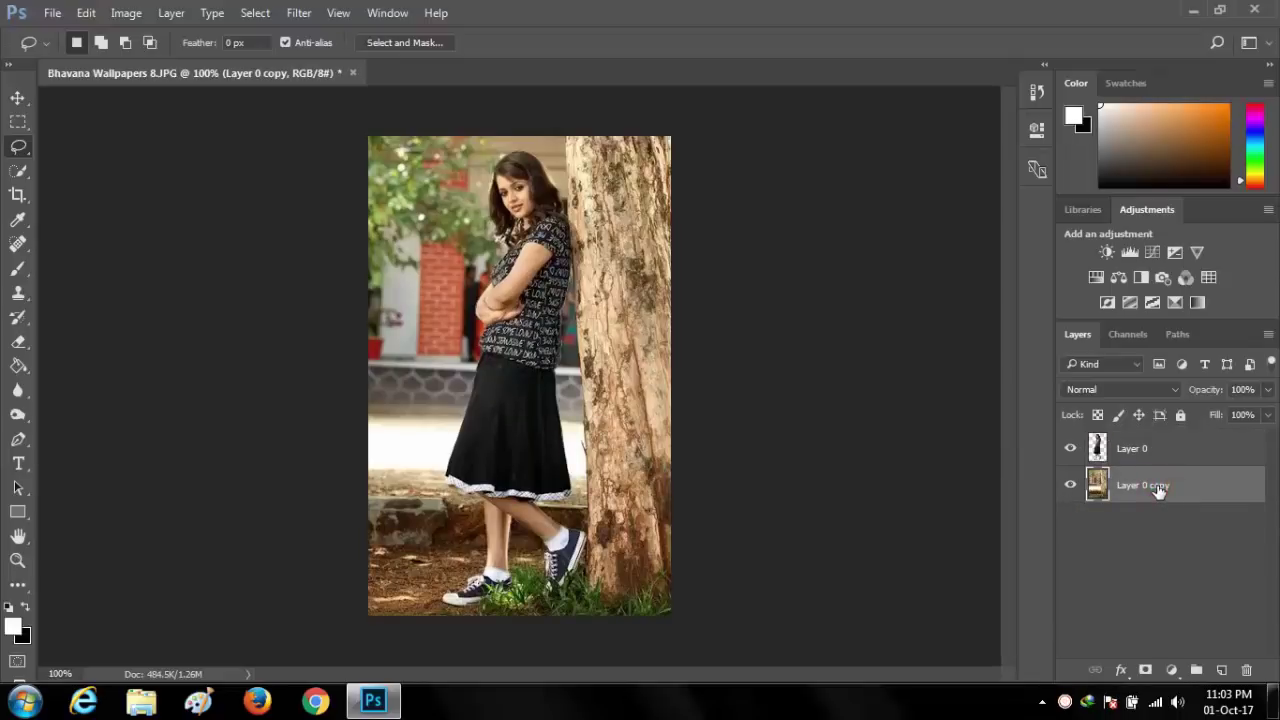
Duplicate Layer 0 copy with Ctrl+J and apply a Gaussian Blur to the duplicate.
key(ctrl+j)
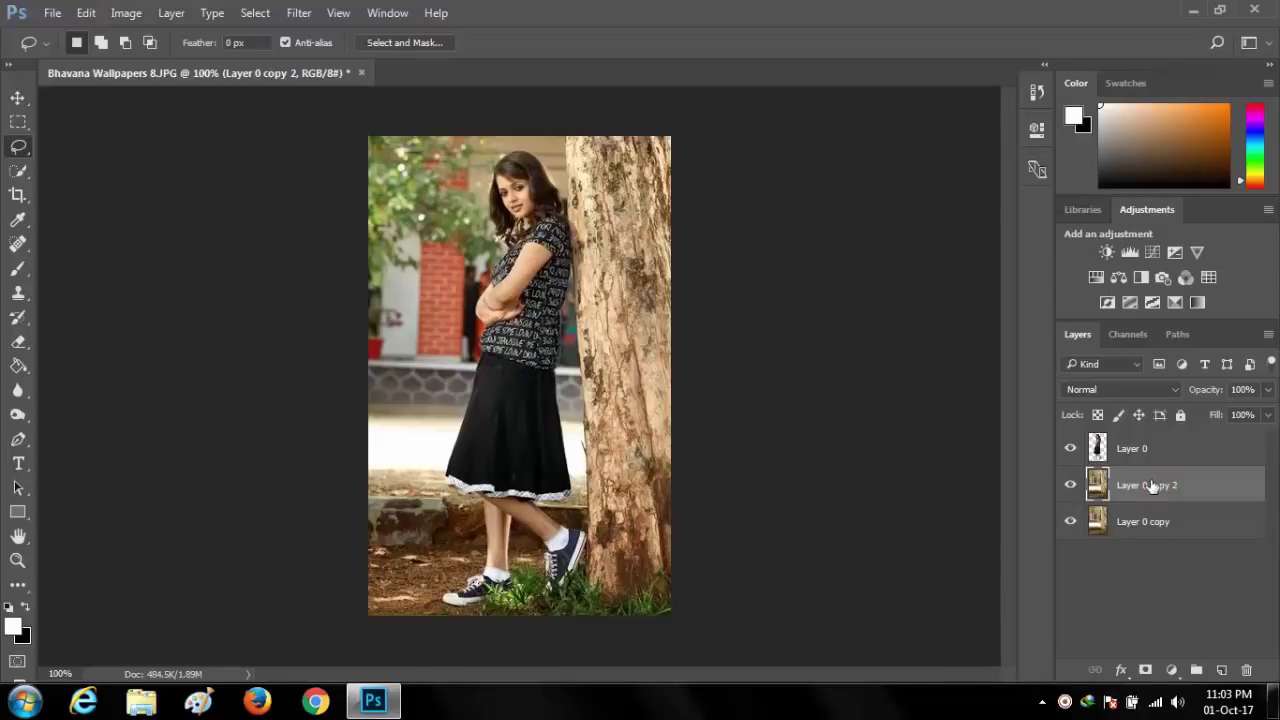
click(300, 13)
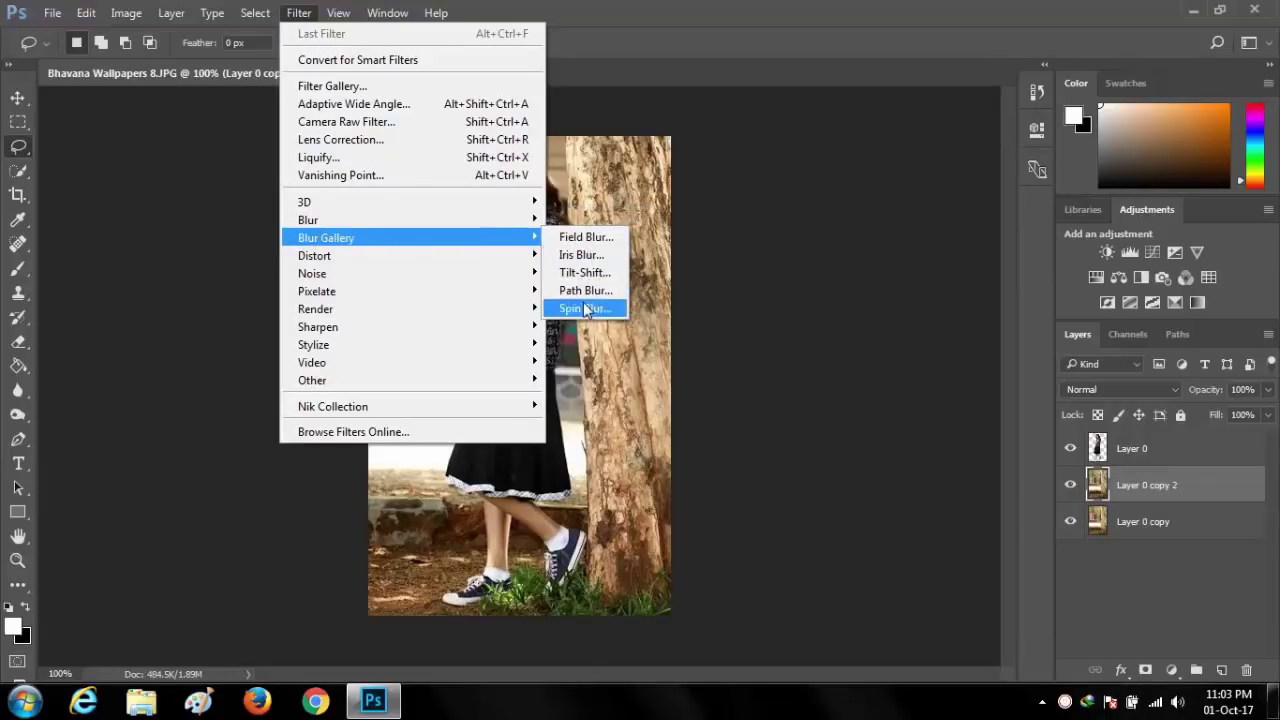
mouse_move(410, 220)
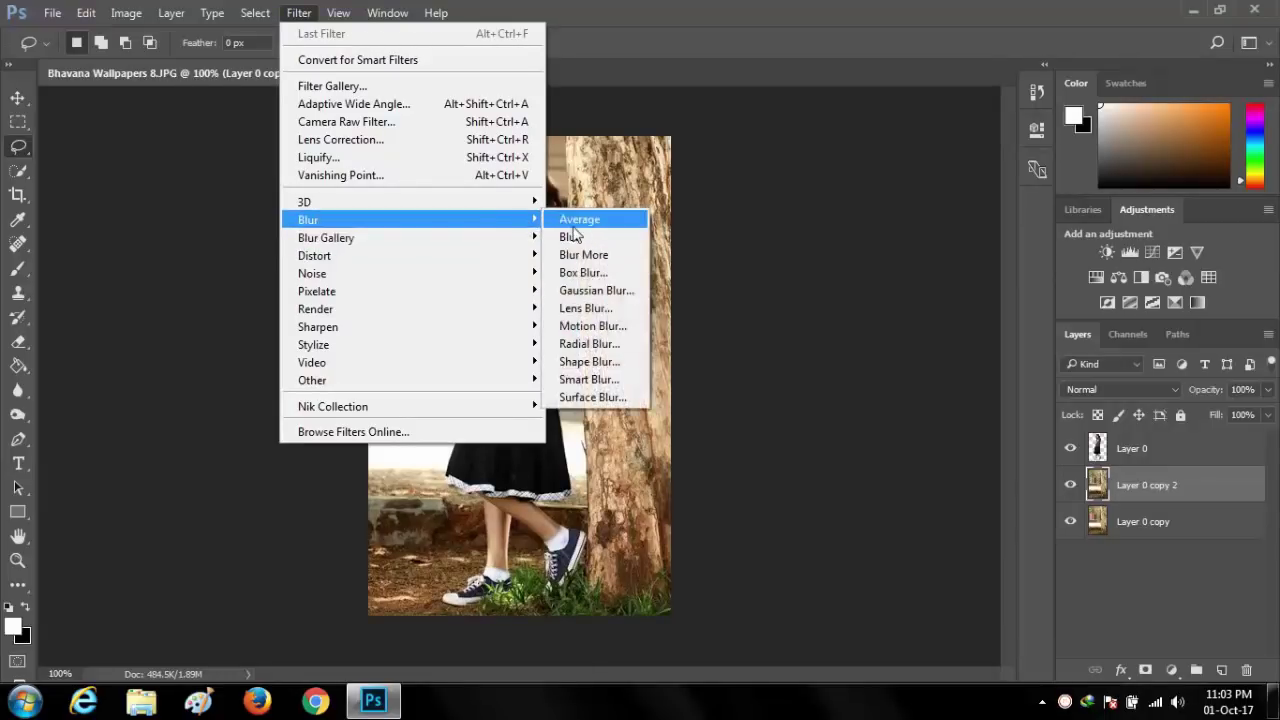
click(614, 292)
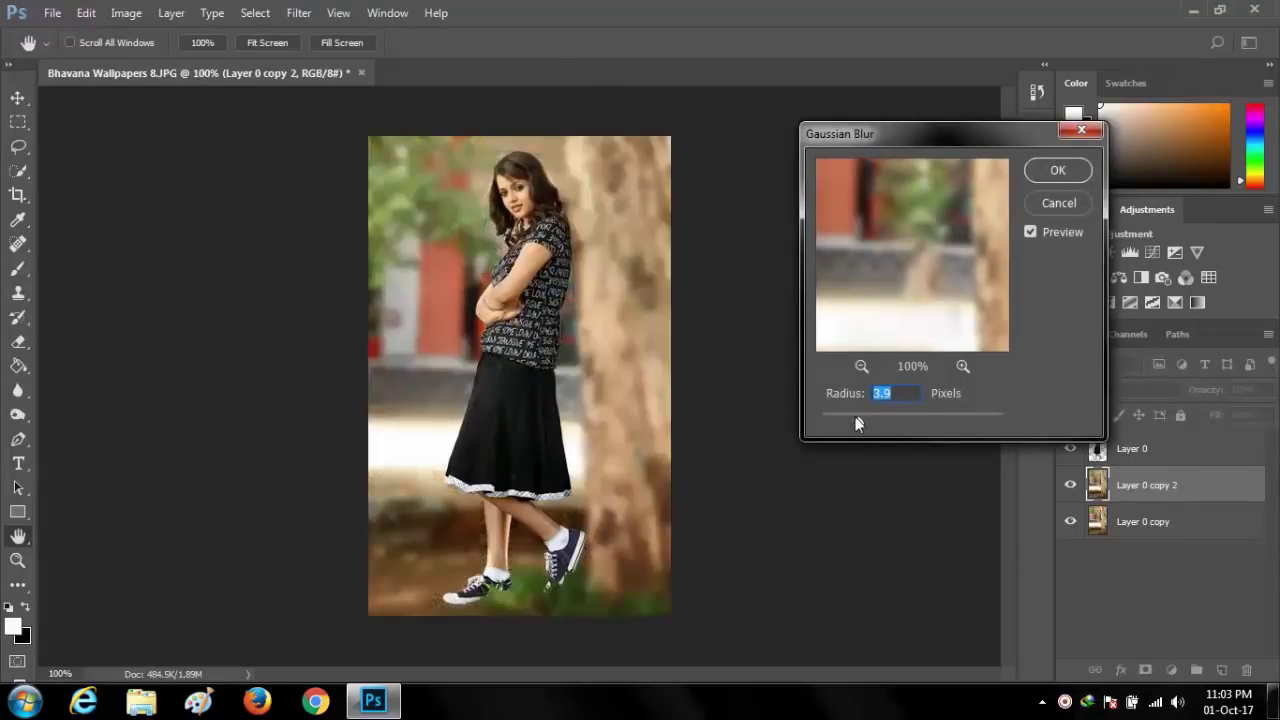
mouse_move(859, 421)
mouse_down()
mouse_move(936, 423)
mouse_move(835, 423)
mouse_move(858, 423)
mouse_up()
click(1046, 174)
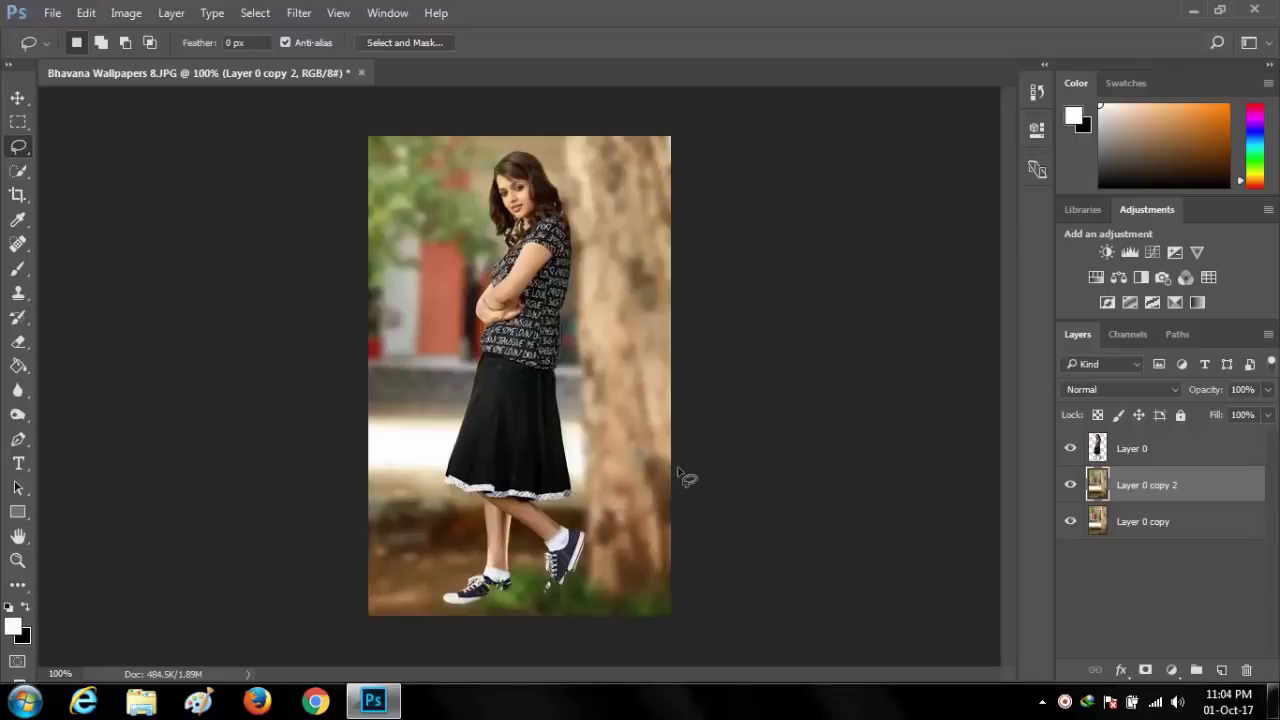
Select the Eraser Tool with a 53 px brush at 0% hardness.
click(19, 343)
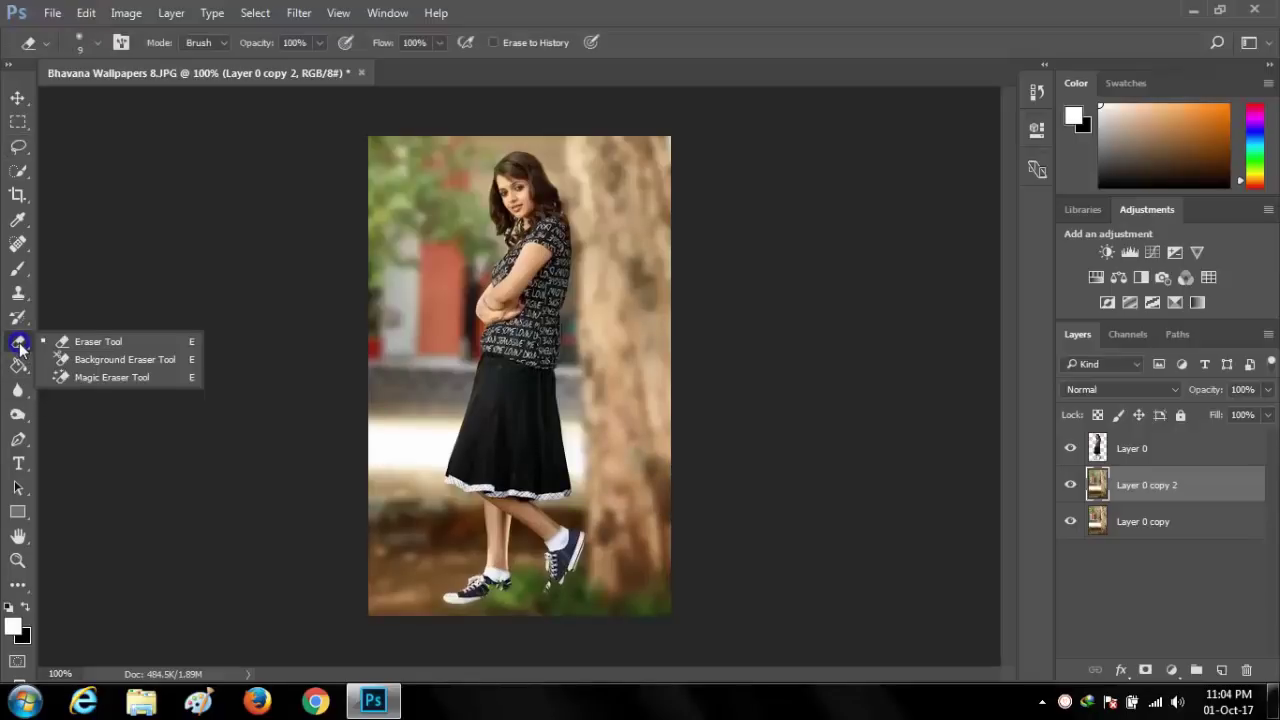
click(83, 341)
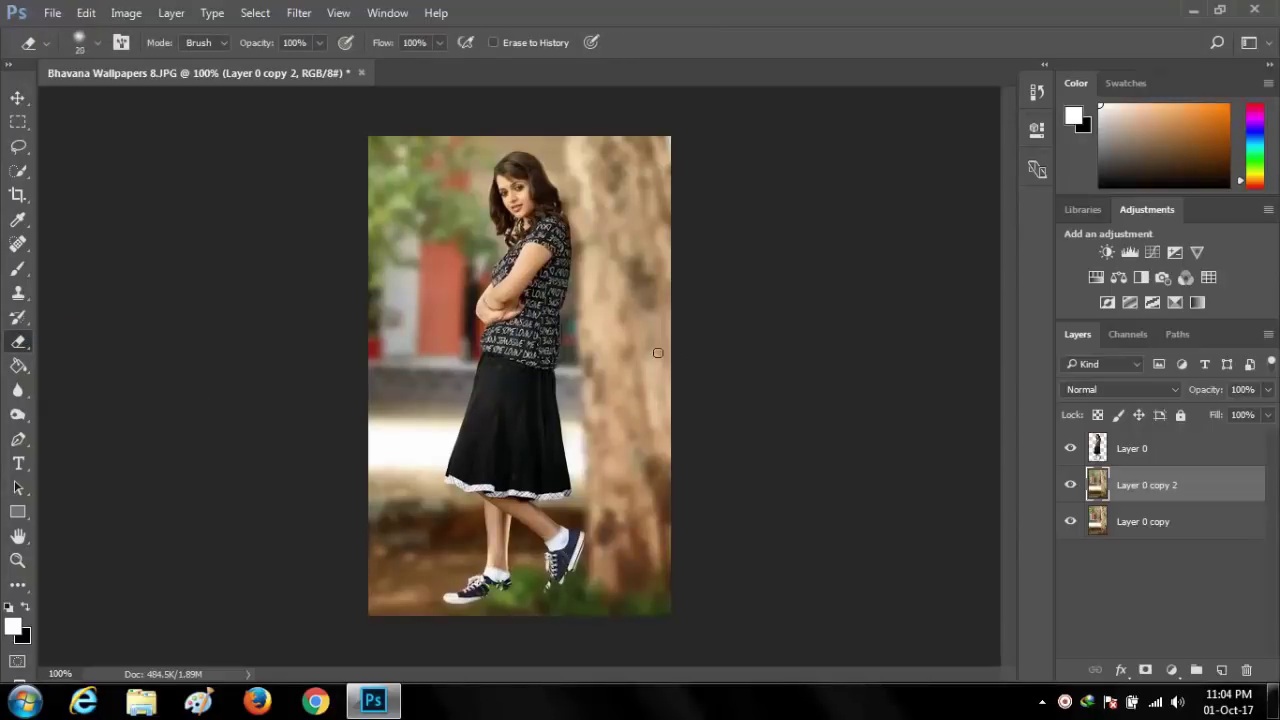
key(bracketright)
key(bracketright)
key(bracketright)
key(bracketleft)
key(bracketright)
key(bracketright)
key(bracketright)
key(bracketleft)
key(bracketleft)
right_click(608, 245)
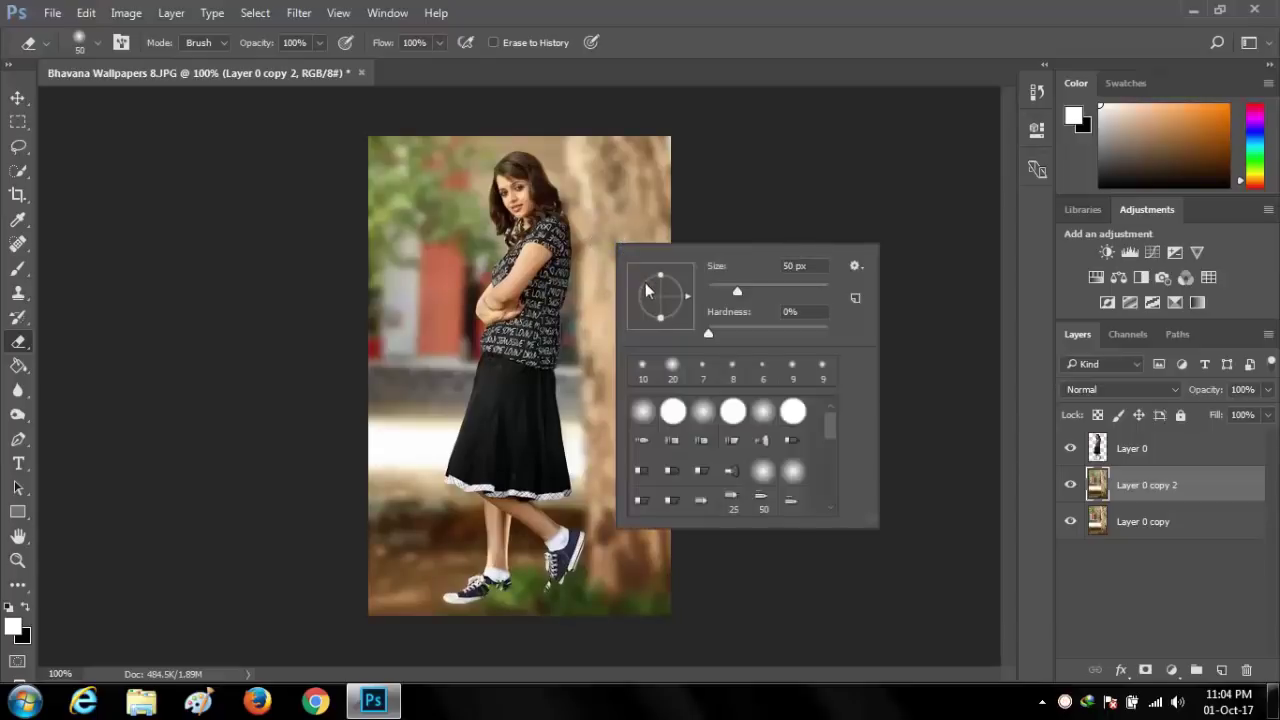
drag(737, 291, 743, 295)
drag(742, 292, 739, 293)
drag(709, 342, 694, 342)
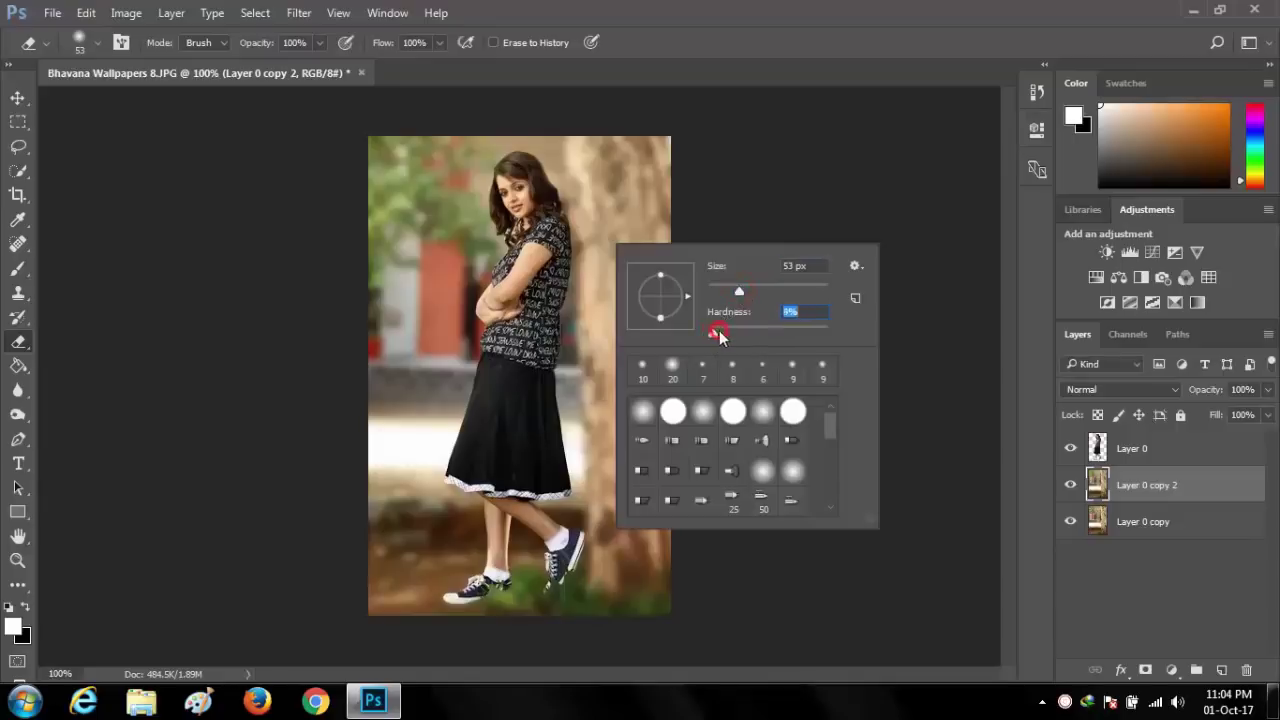
Erase the blur over the tree trunk and grass to reveal sharp detail.
click(626, 189)
mouse_move(626, 189)
mouse_down()
mouse_move(648, 208)
mouse_move(666, 166)
mouse_move(668, 194)
mouse_move(621, 213)
mouse_move(666, 434)
mouse_move(643, 286)
mouse_move(663, 443)
mouse_move(640, 620)
mouse_move(600, 590)
mouse_move(640, 469)
mouse_move(650, 508)
mouse_move(634, 343)
mouse_move(617, 306)
mouse_move(620, 491)
mouse_move(591, 149)
mouse_move(612, 568)
mouse_up()
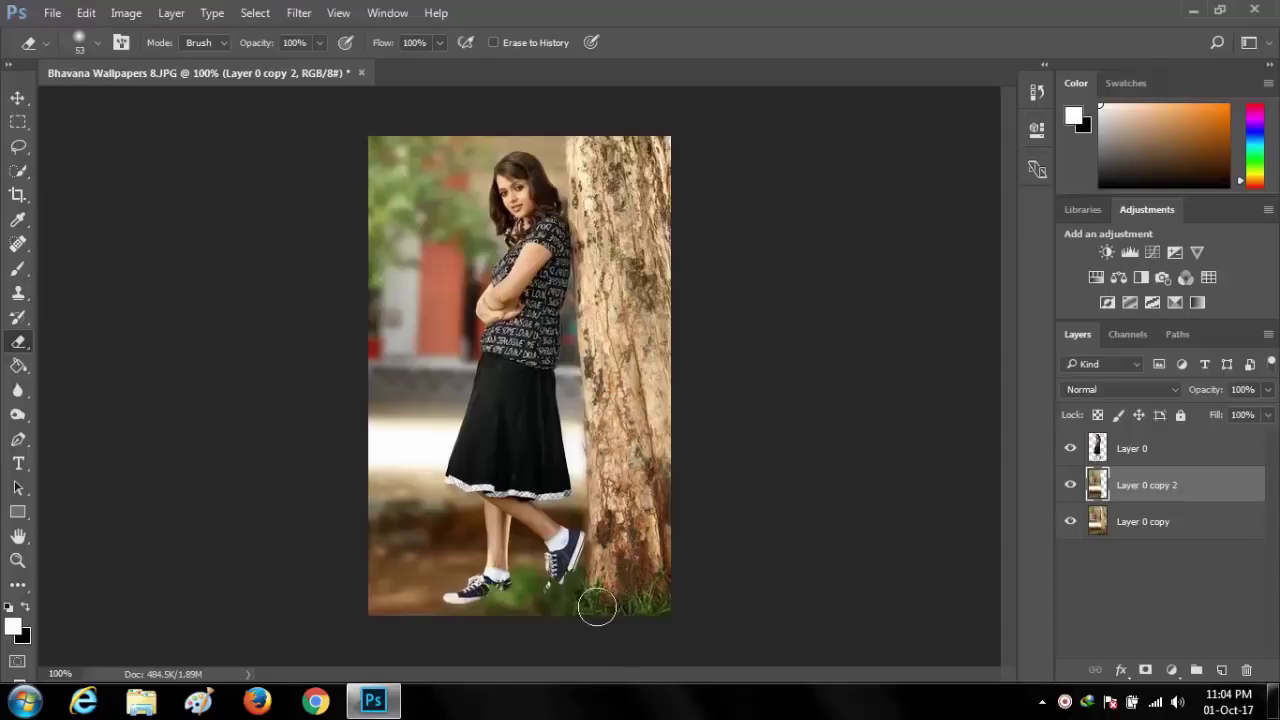
mouse_move(543, 606)
mouse_down()
mouse_move(583, 612)
mouse_move(547, 617)
mouse_up()
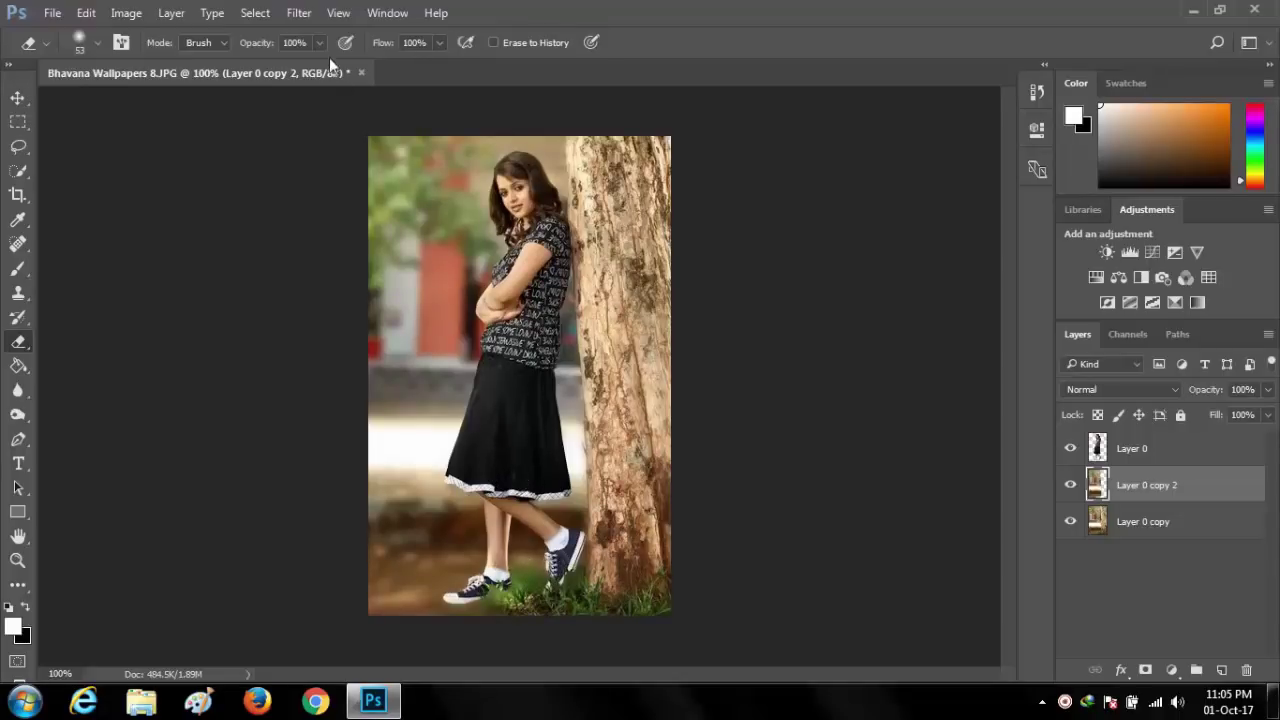
Softly erase the blur at 30% eraser opacity along the bottom grass and trunk base.
click(320, 43)
drag(308, 68, 251, 70)
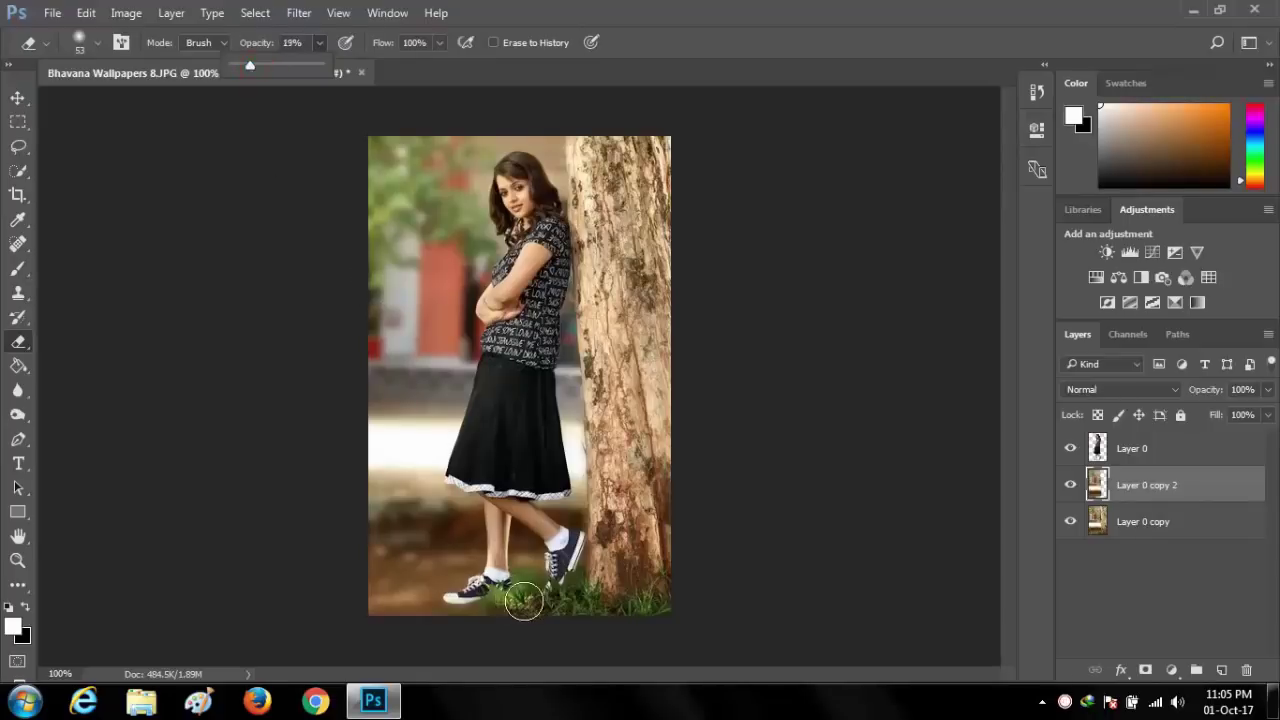
mouse_move(523, 594)
mouse_down()
mouse_move(421, 610)
mouse_move(455, 597)
mouse_up()
click(319, 43)
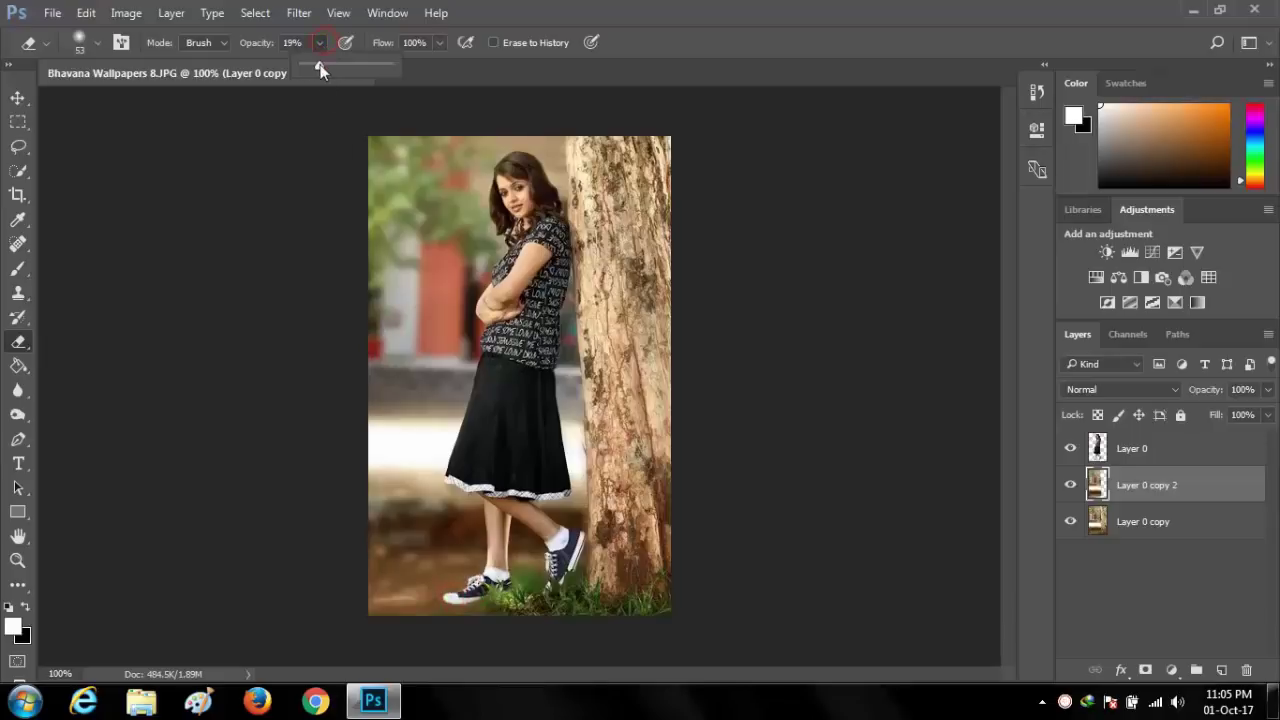
drag(317, 65, 328, 65)
mouse_move(417, 612)
mouse_down()
mouse_move(470, 590)
mouse_move(558, 592)
mouse_move(595, 552)
mouse_move(623, 583)
mouse_up()
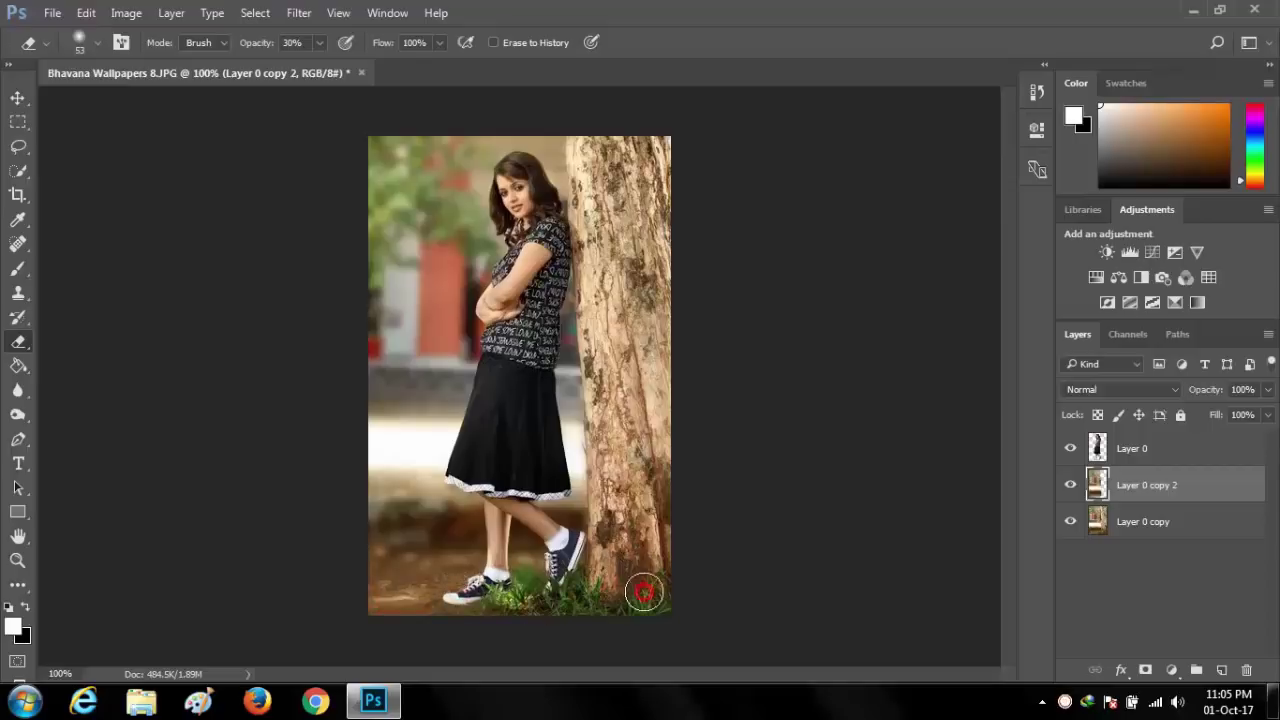
drag(623, 583, 651, 523)
Duplicate the blurred background as Layer 0 copy 3 and start a Field Blur on it.
key(ctrl+j)
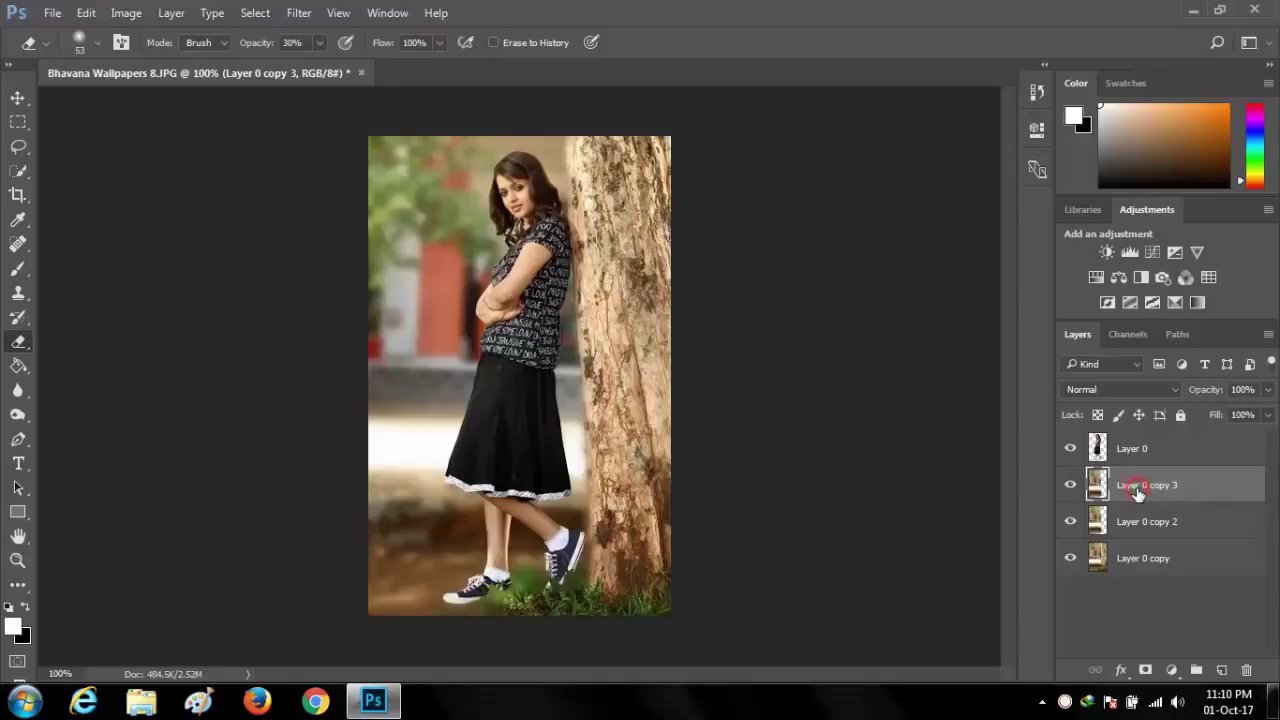
click(1122, 485)
click(298, 13)
mouse_move(326, 238)
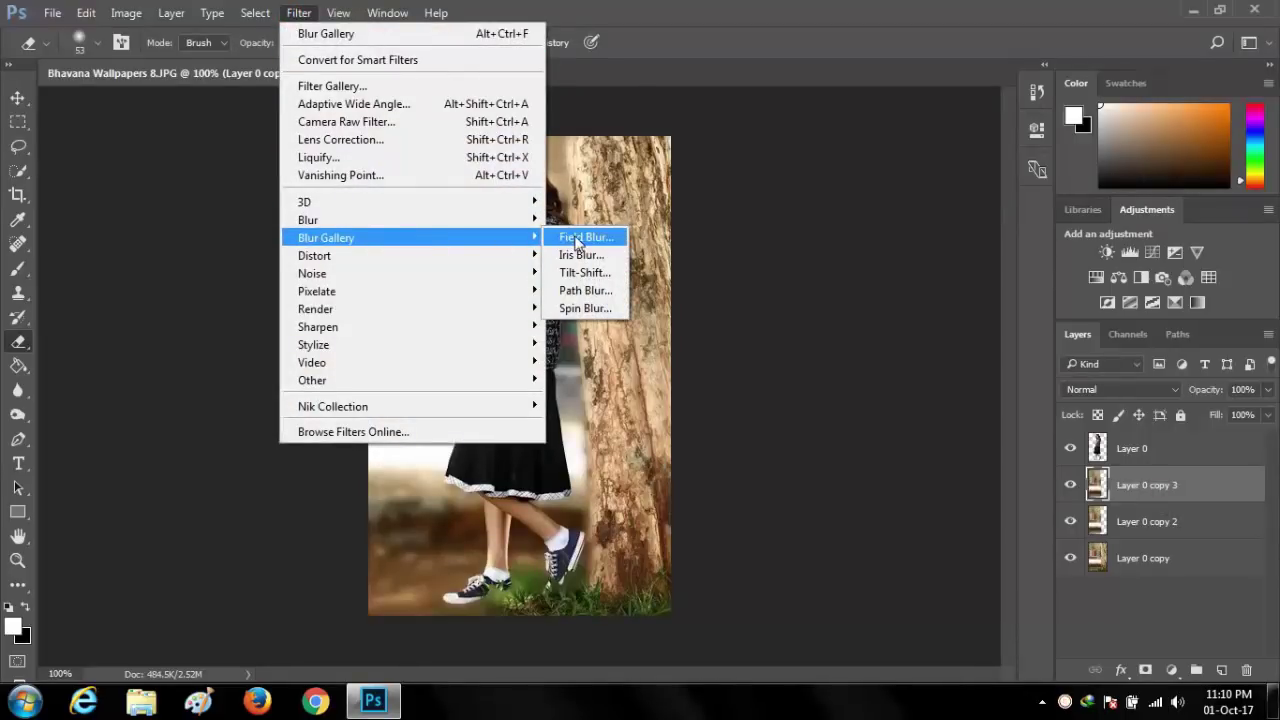
click(576, 240)
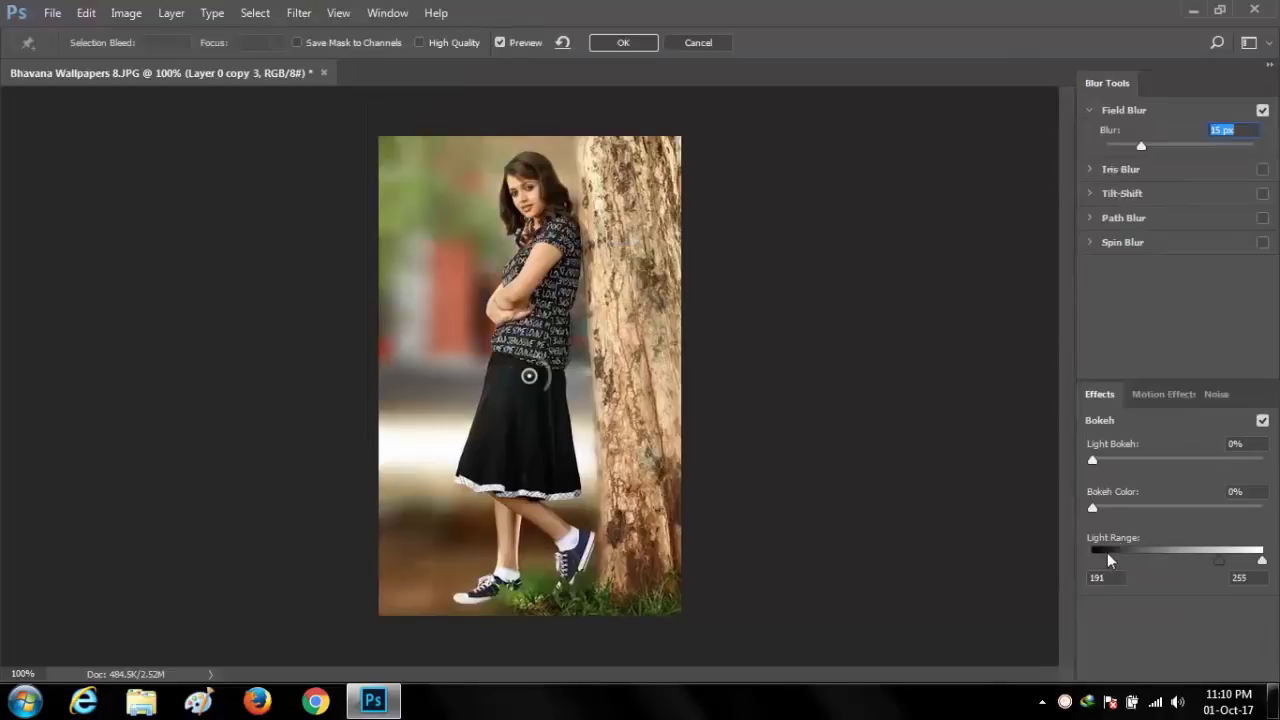
Apply the Field Blur at 21 px with lowered Light Range and about 72% Light Bokeh.
drag(1218, 563, 1156, 563)
mouse_move(1261, 562)
mouse_down()
mouse_move(1166, 562)
mouse_move(1248, 563)
mouse_move(1155, 581)
mouse_up()
mouse_move(1092, 465)
mouse_down()
mouse_move(1234, 458)
mouse_move(1220, 460)
mouse_up()
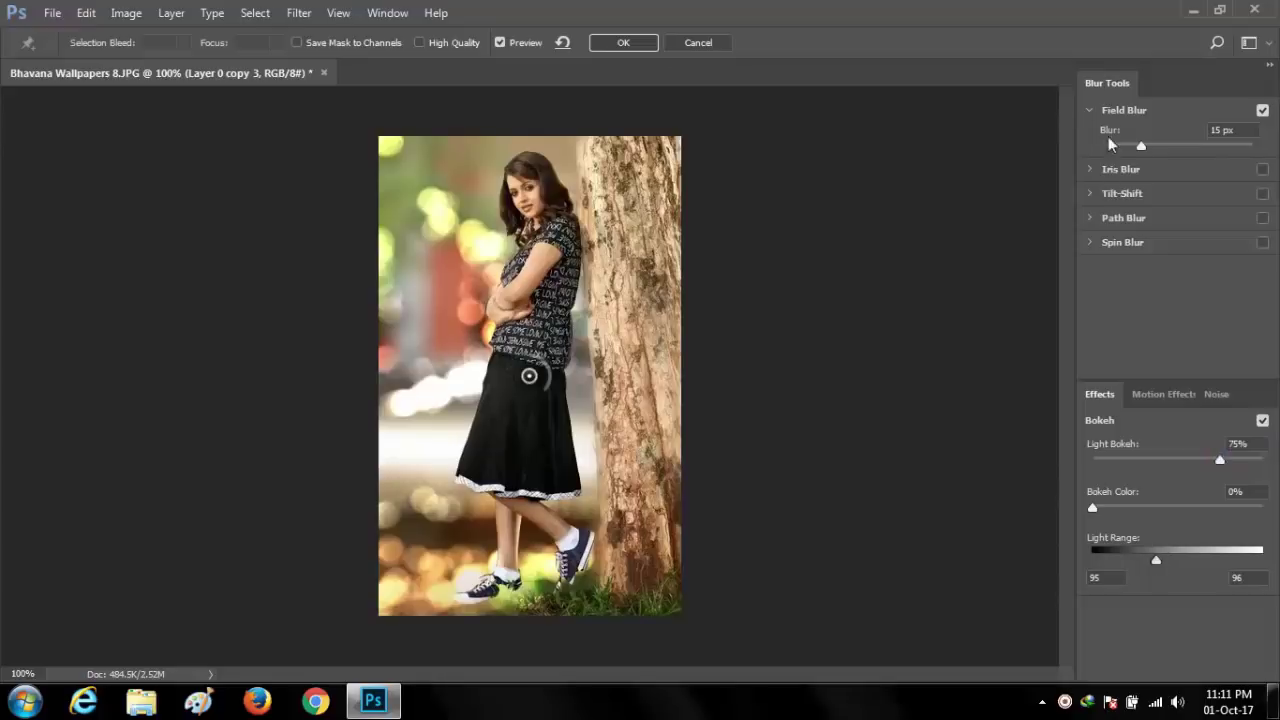
drag(1145, 147, 1141, 153)
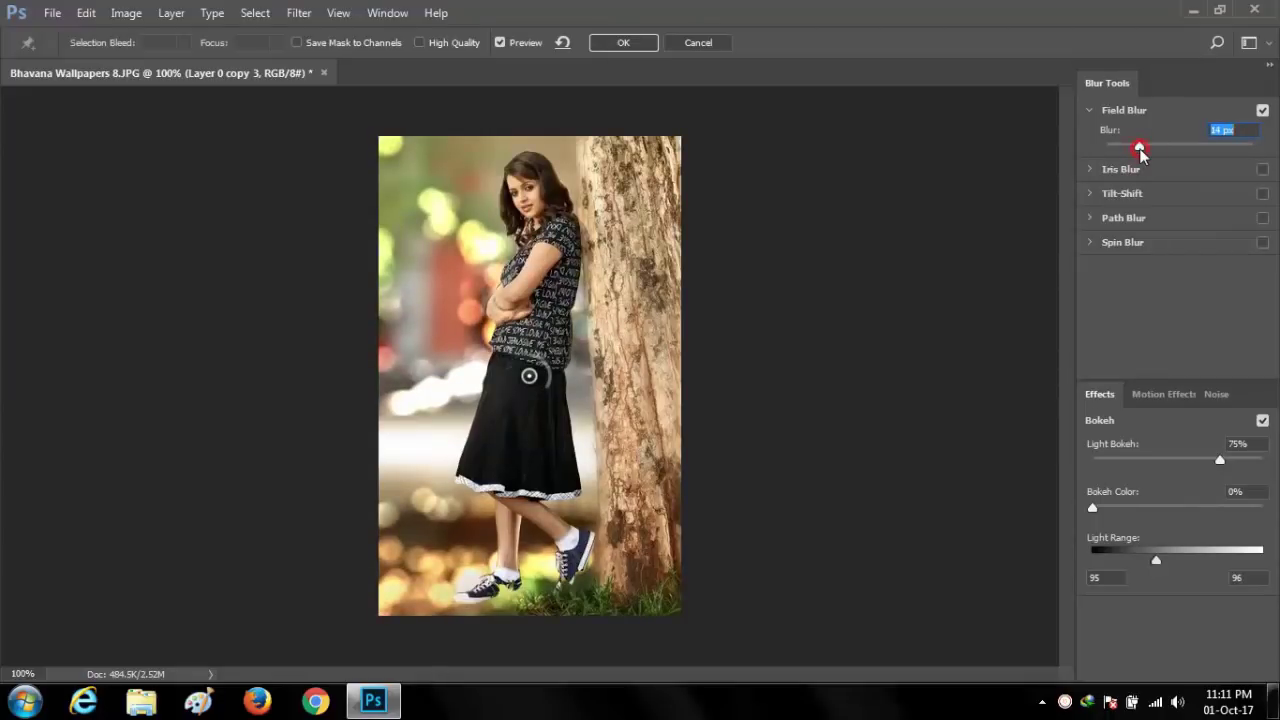
drag(1140, 150, 1149, 151)
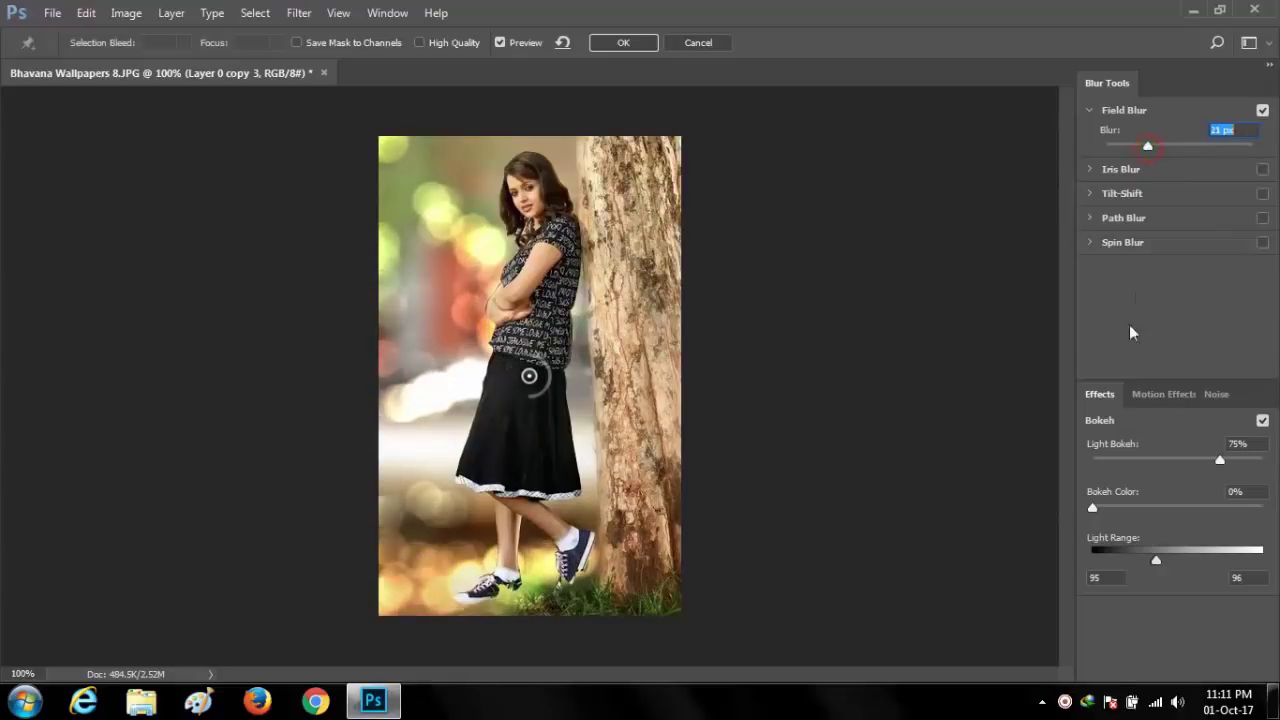
drag(1219, 463, 1214, 462)
drag(1148, 147, 1148, 148)
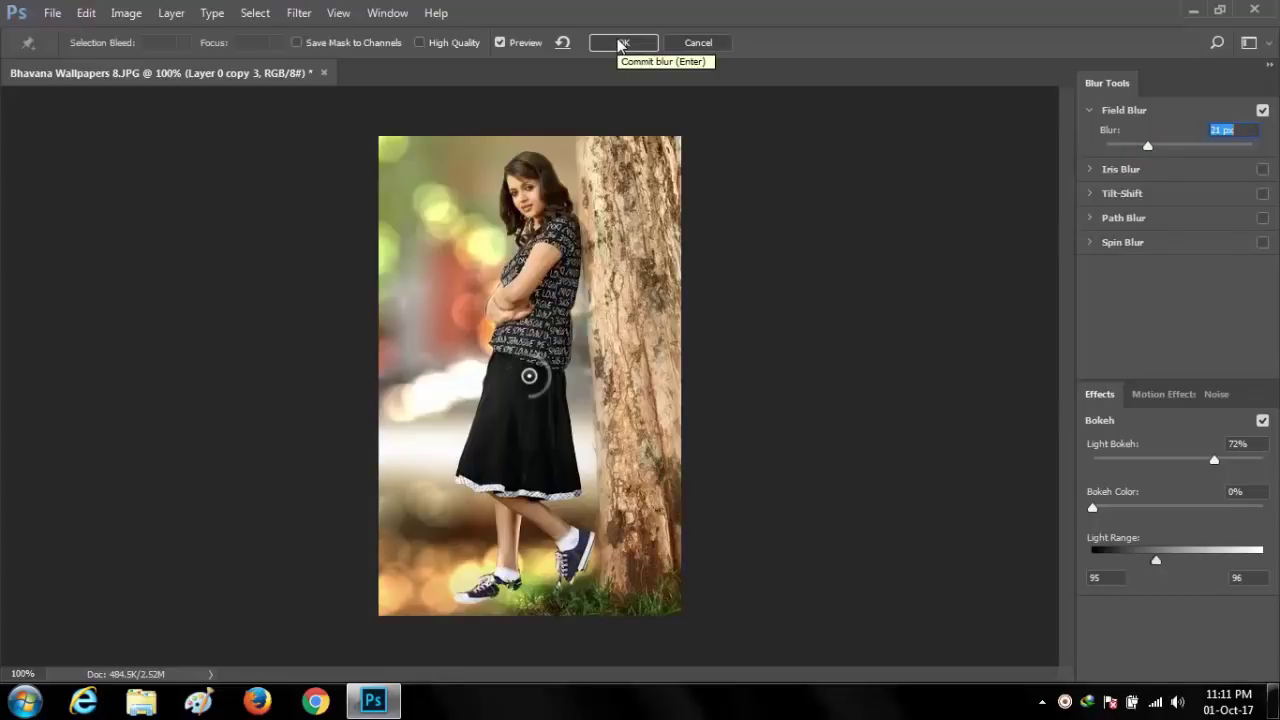
click(621, 44)
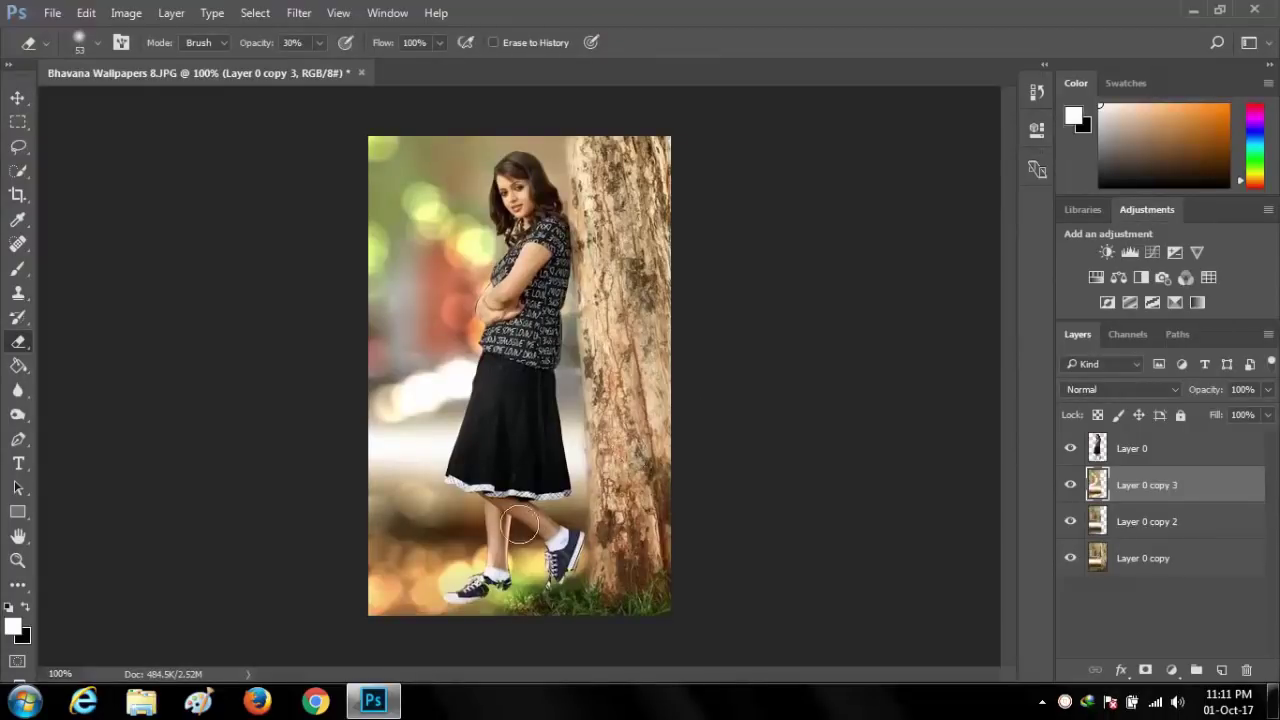
At 100% eraser opacity, erase the bokeh blur from the ground around the feet.
drag(516, 550, 465, 595)
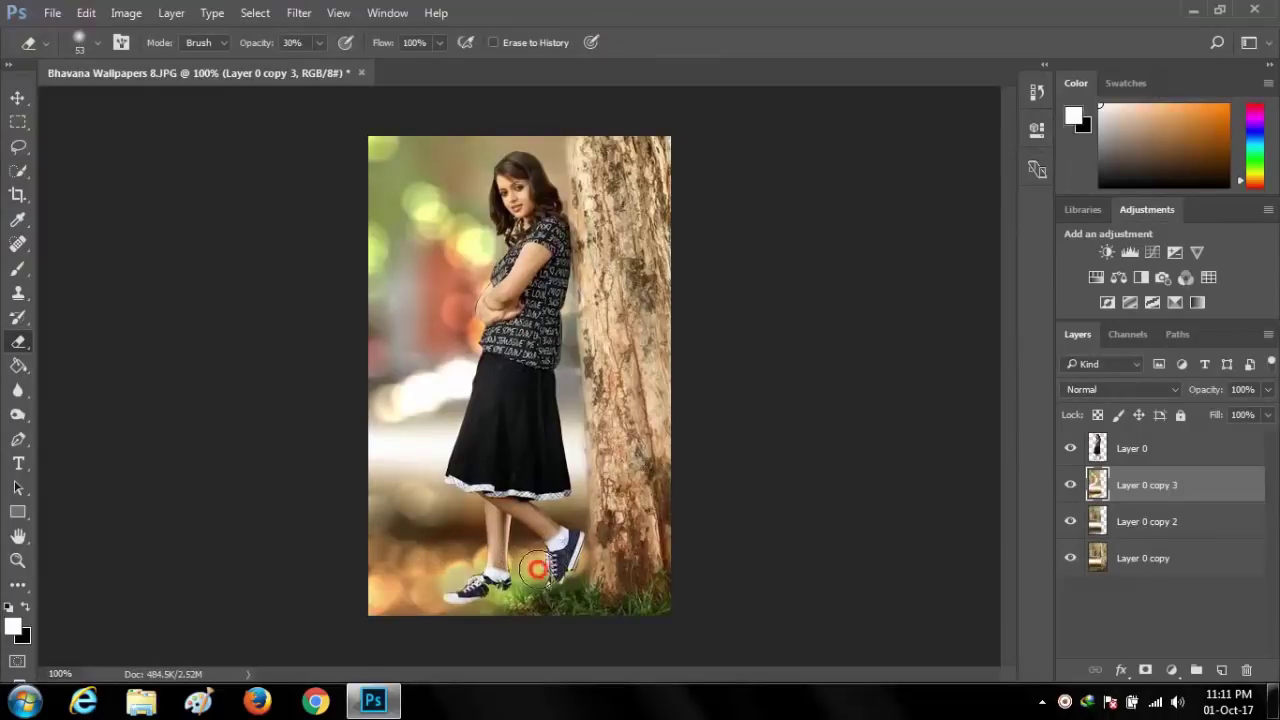
click(320, 43)
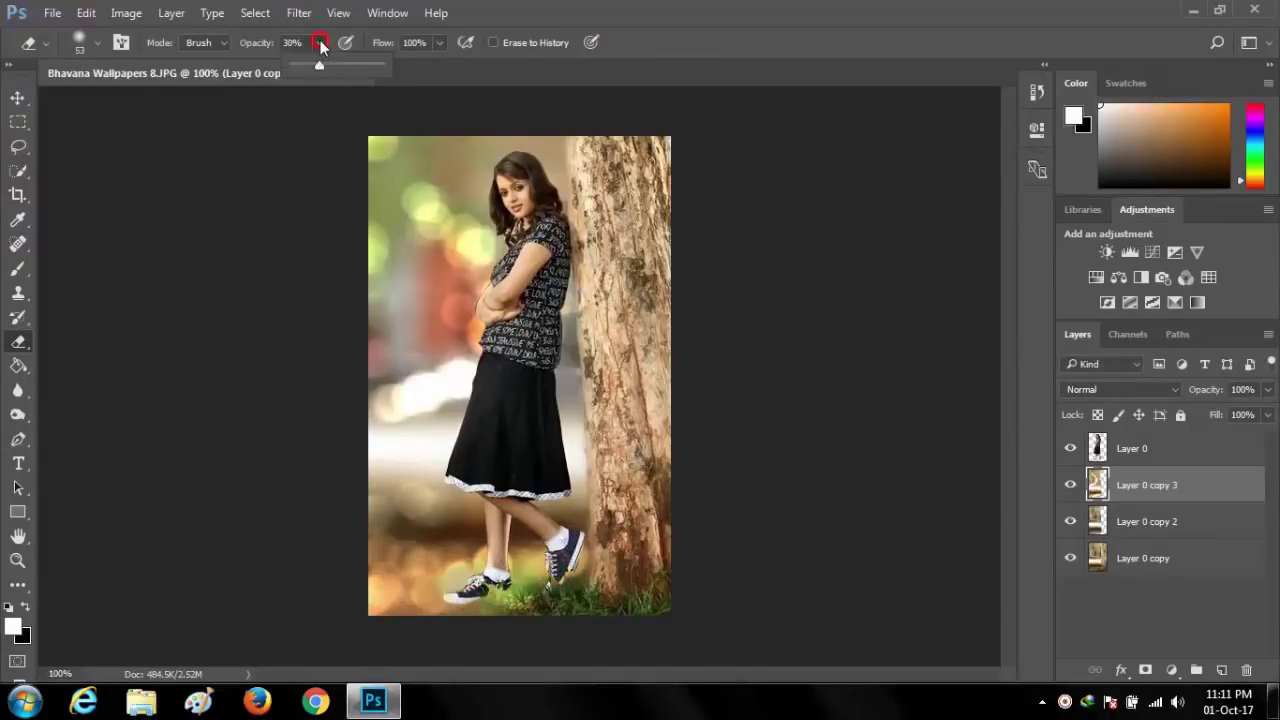
drag(318, 68, 384, 68)
mouse_move(550, 555)
mouse_down()
mouse_move(462, 598)
mouse_move(366, 603)
mouse_move(373, 548)
mouse_move(542, 574)
mouse_move(443, 507)
mouse_move(363, 500)
mouse_move(477, 517)
mouse_move(580, 505)
mouse_move(340, 503)
mouse_move(578, 517)
mouse_move(360, 506)
mouse_move(506, 499)
mouse_up()
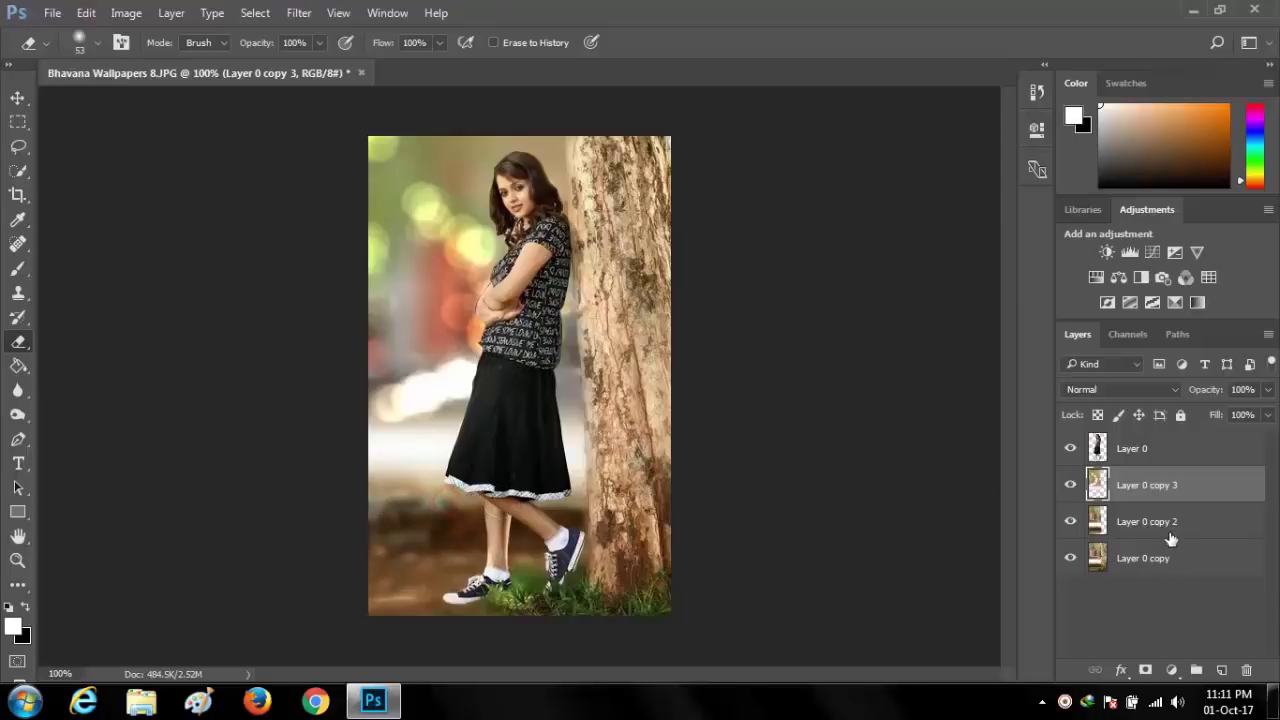
Merge Layer 0 copy 2 and Layer 0 copy 3 into a single layer.
click(1142, 522)
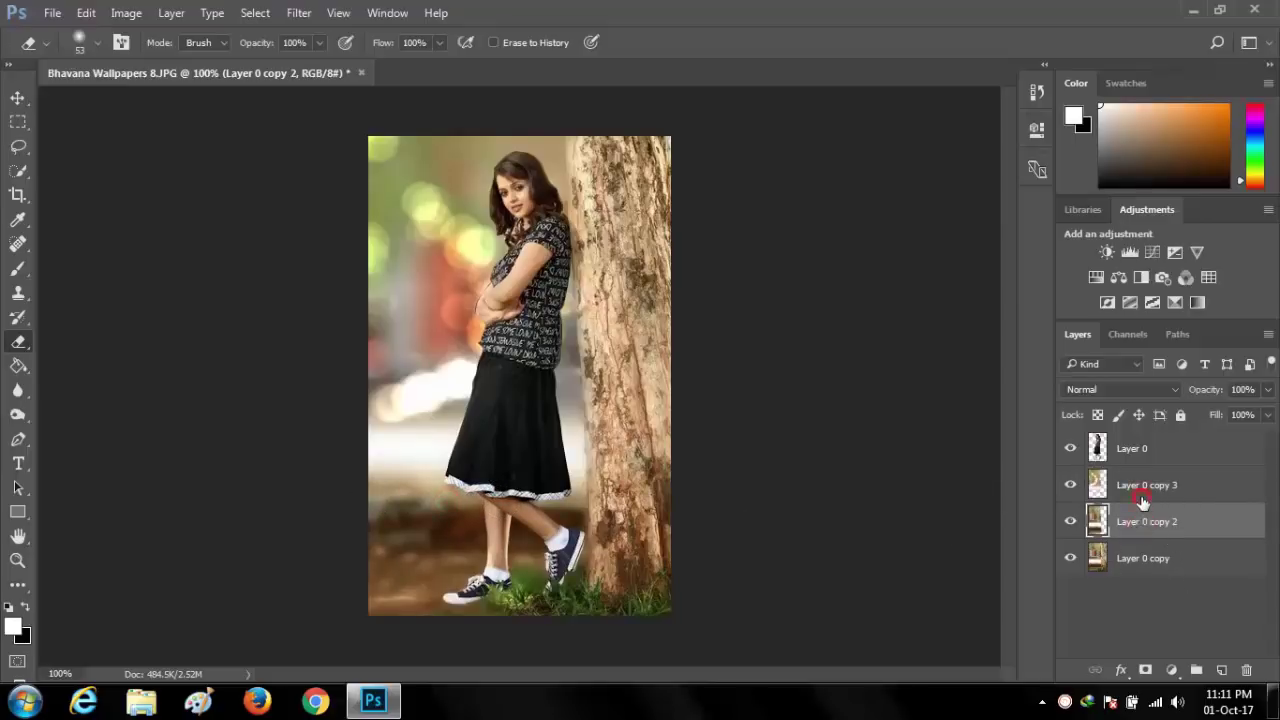
shift+click(1143, 485)
right_click(1143, 485)
click(1185, 524)
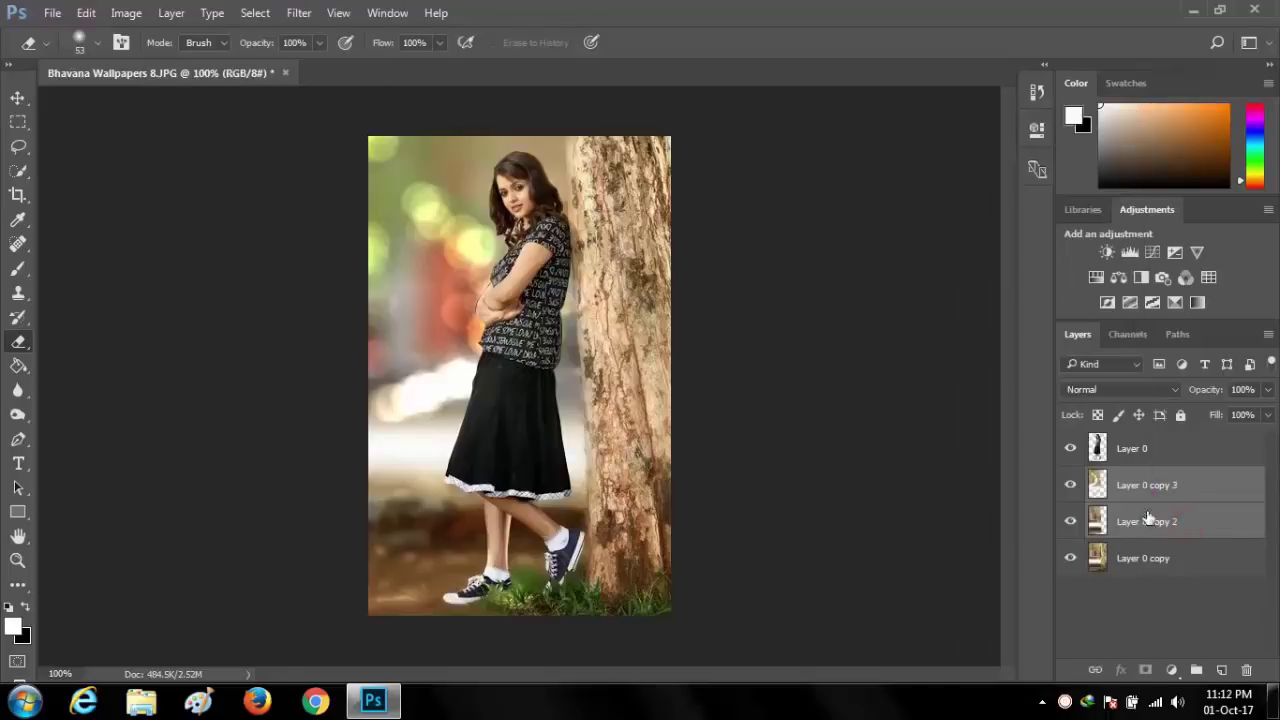
click(1148, 486)
shift+click(1152, 524)
right_click(1158, 490)
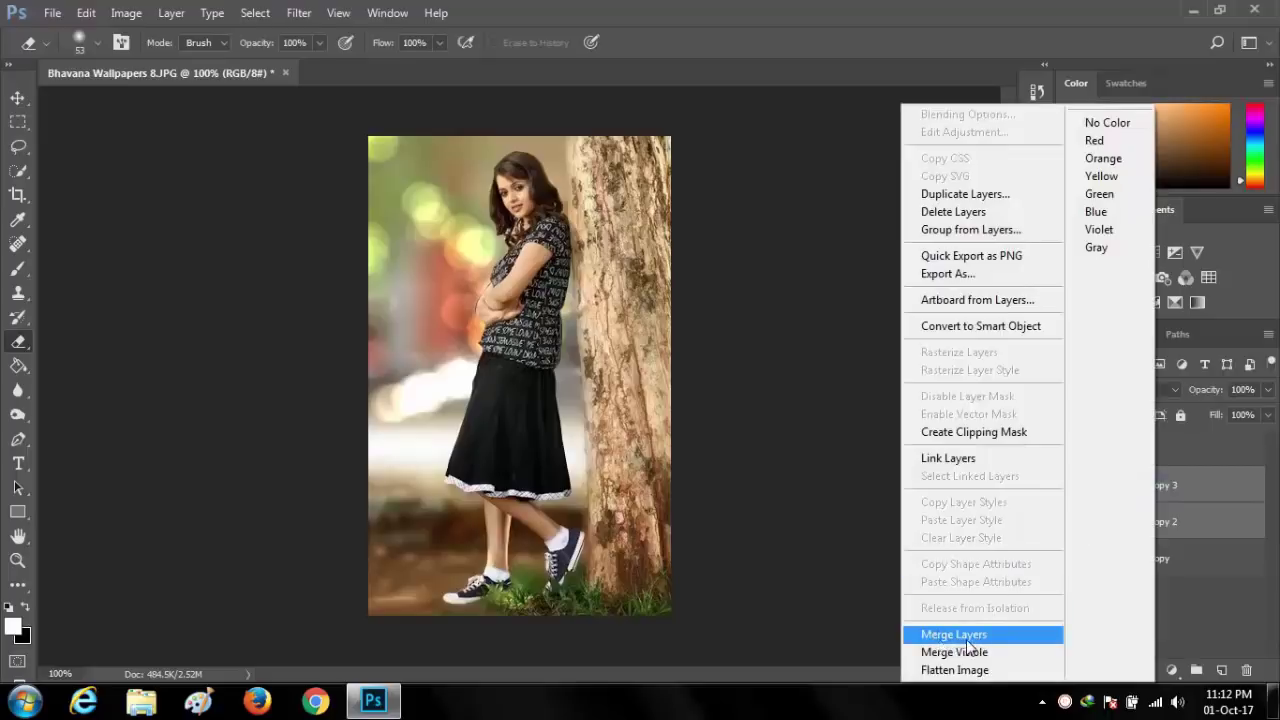
click(945, 636)
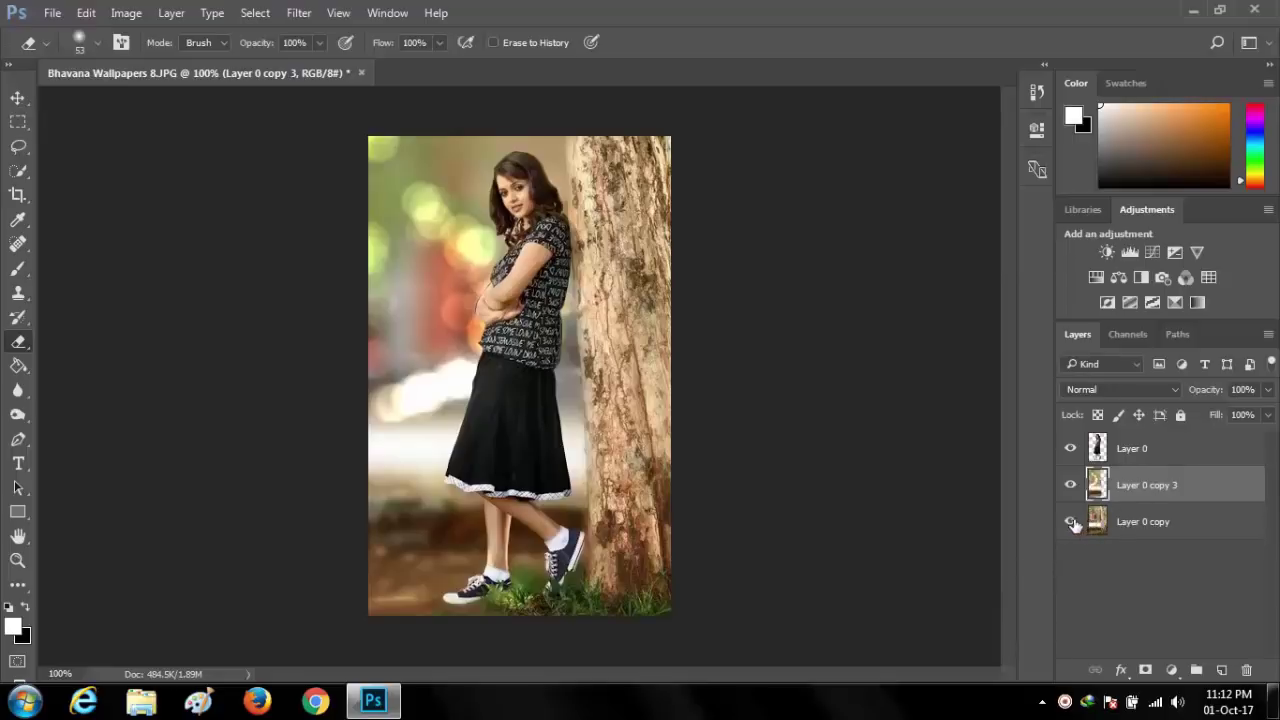
Merge Layer 0 copy into Layer 0 copy 3 as well.
ctrl+click(1150, 522)
right_click(1150, 522)
click(952, 637)
click(298, 13)
mouse_move(333, 406)
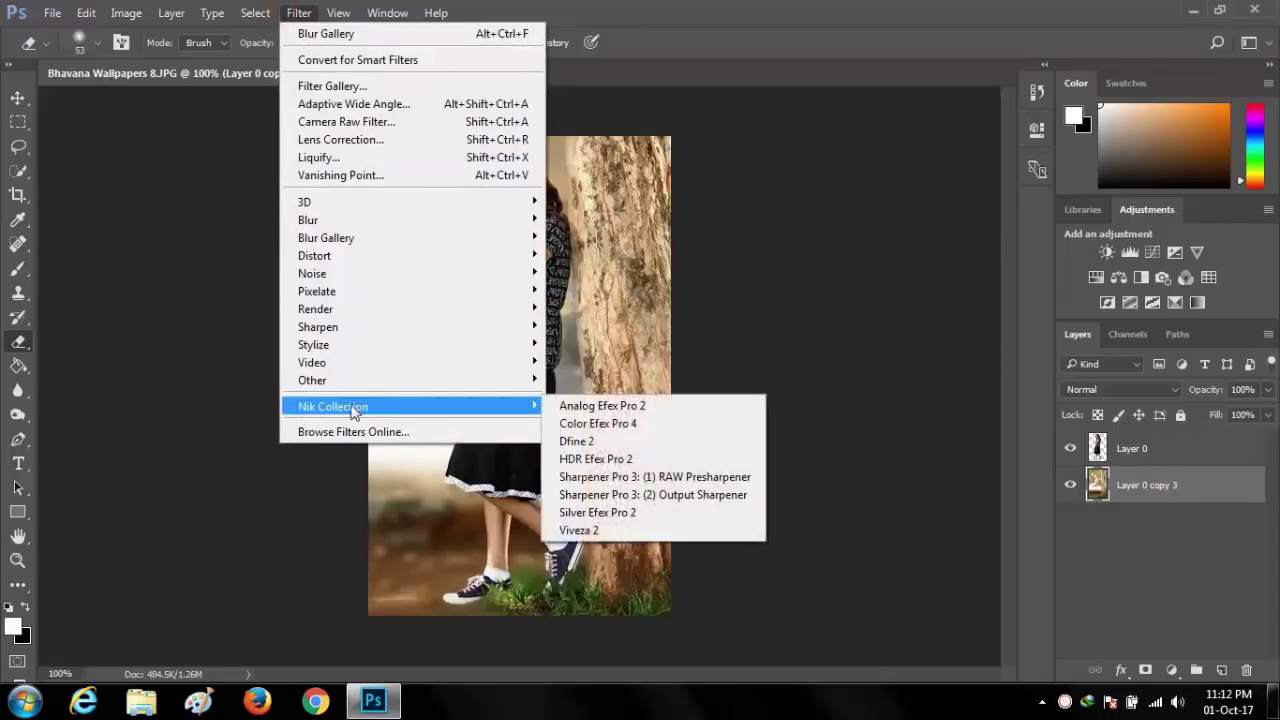
Apply Color Efex Pro 4's Dark Contrasts look with Brightness -19% and Saturation 50%.
click(629, 426)
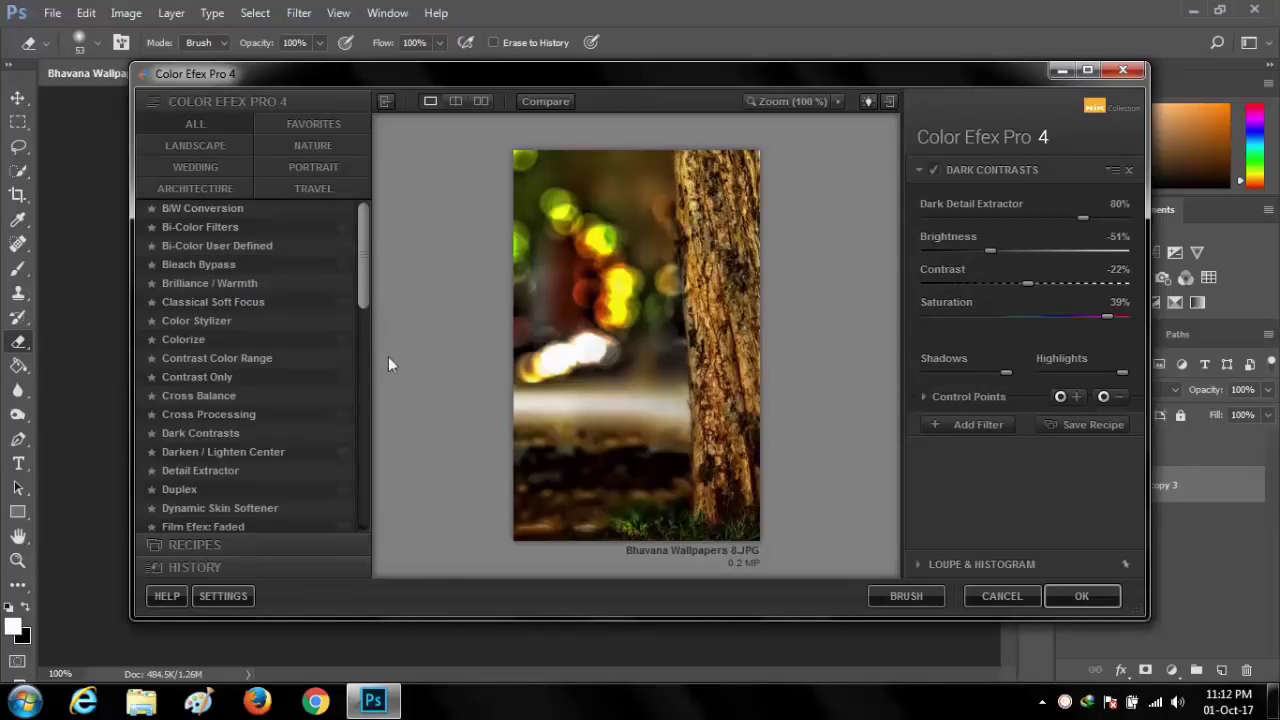
mouse_move(363, 283)
mouse_down()
mouse_move(363, 332)
mouse_move(366, 262)
mouse_up()
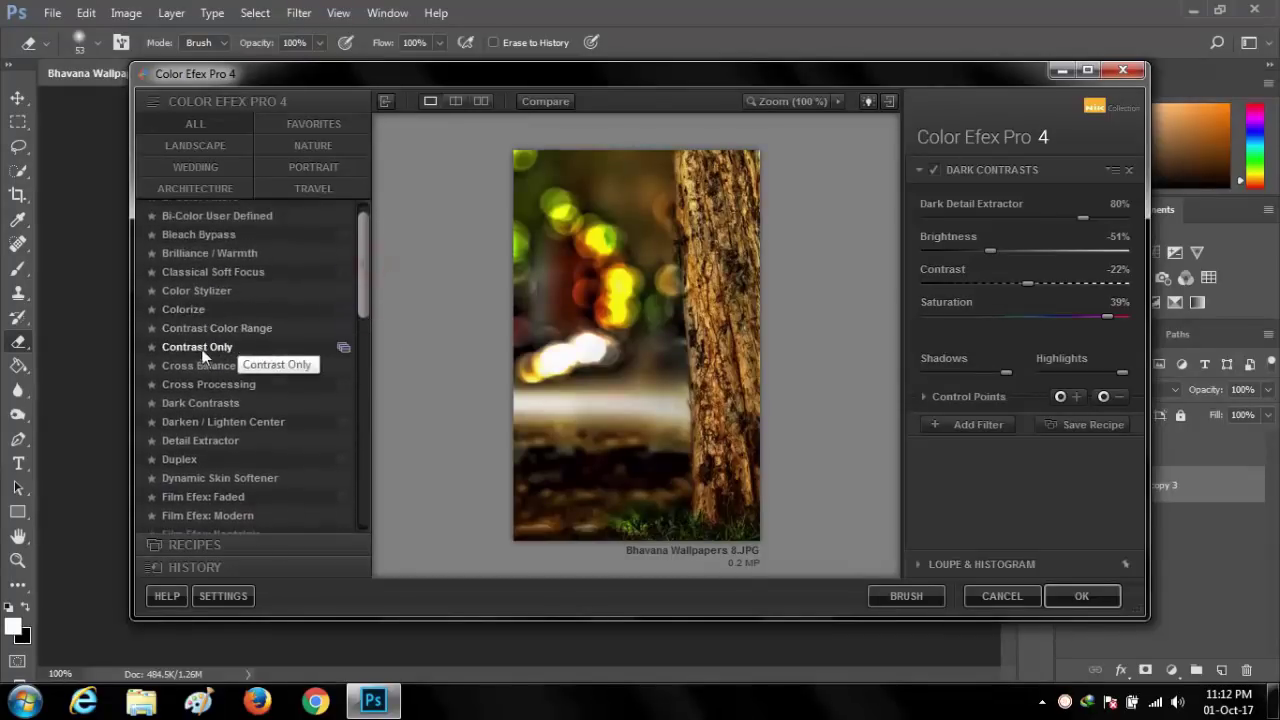
scroll(203, 357, up, 1)
click(197, 377)
click(200, 433)
drag(990, 250, 1052, 283)
drag(1016, 316, 1122, 316)
drag(1012, 250, 1030, 256)
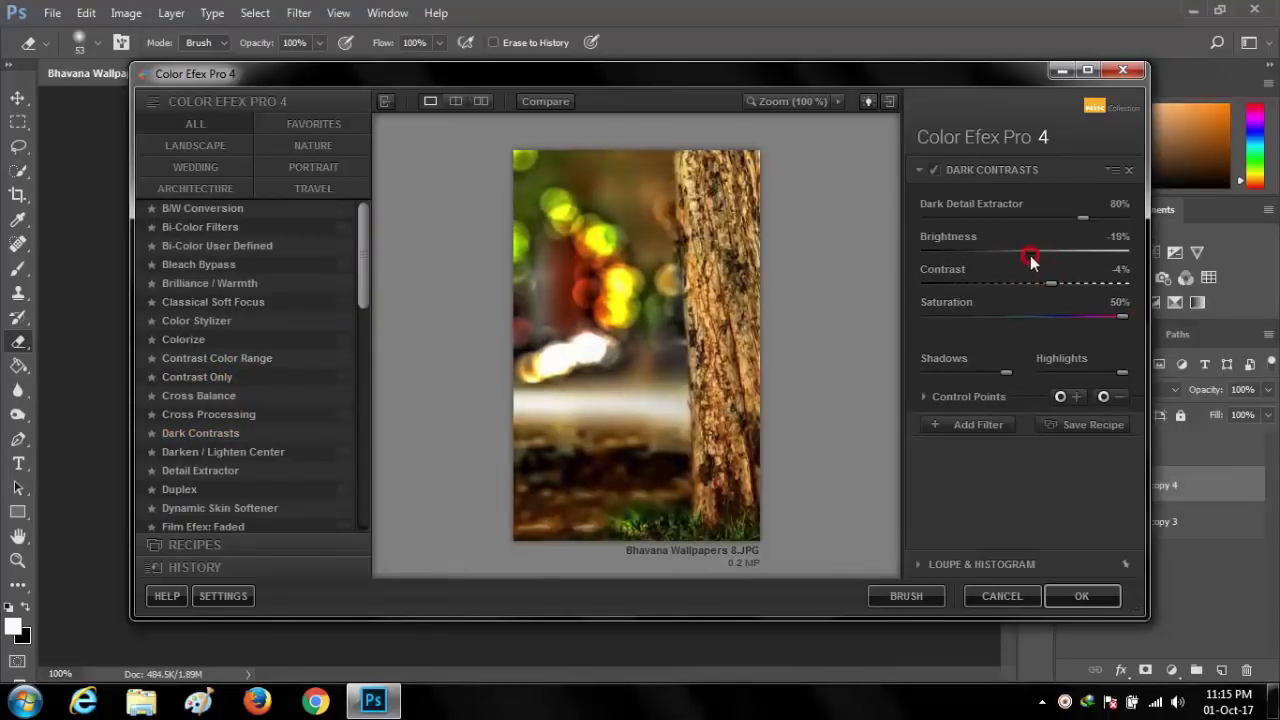
click(1078, 597)
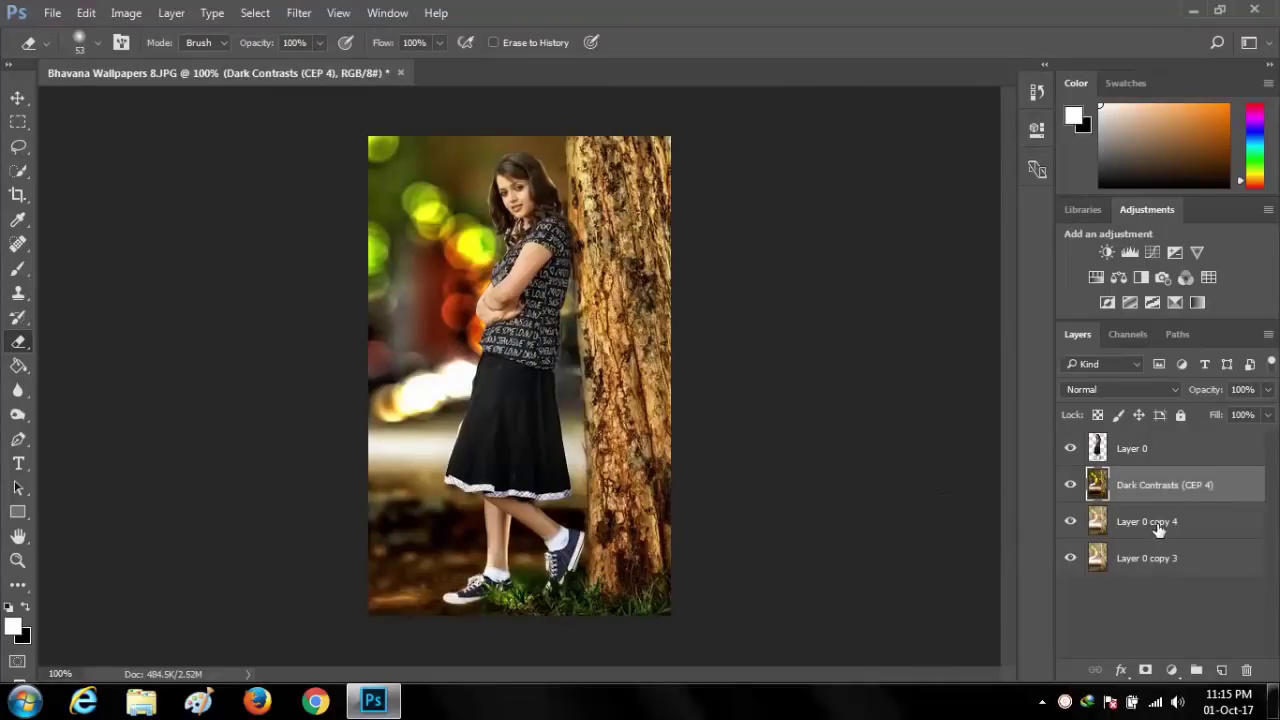
Select the cut-out Layer 0, zoom in on its edges and pick the standard Eraser.
click(1154, 456)
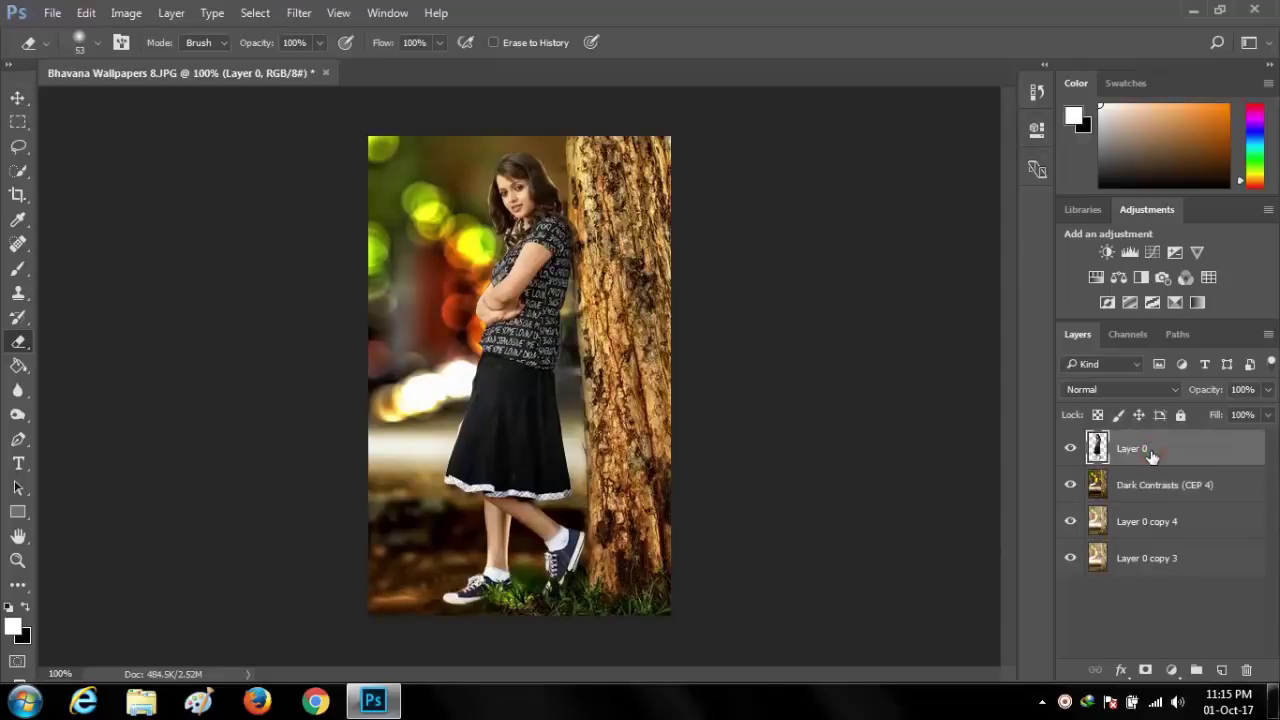
key(ctrl+plus)
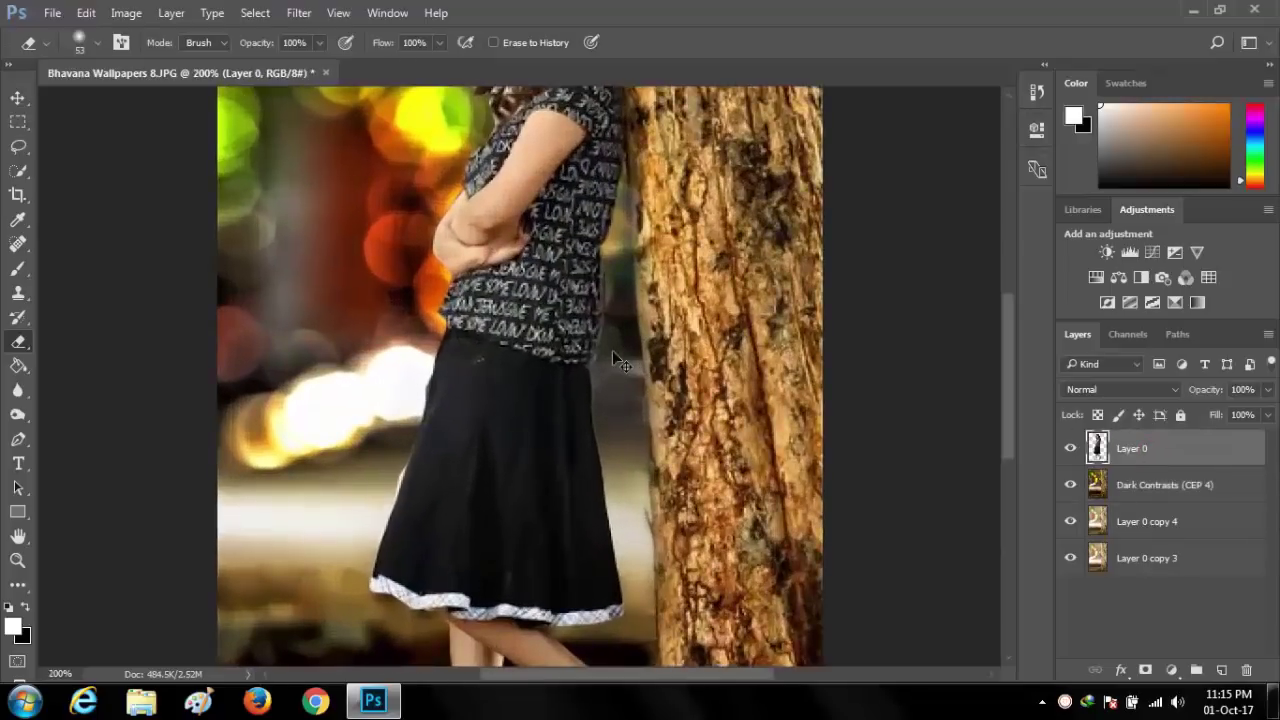
key(ctrl+plus)
scroll(519, 288, up, 5)
scroll(519, 288, up, 4)
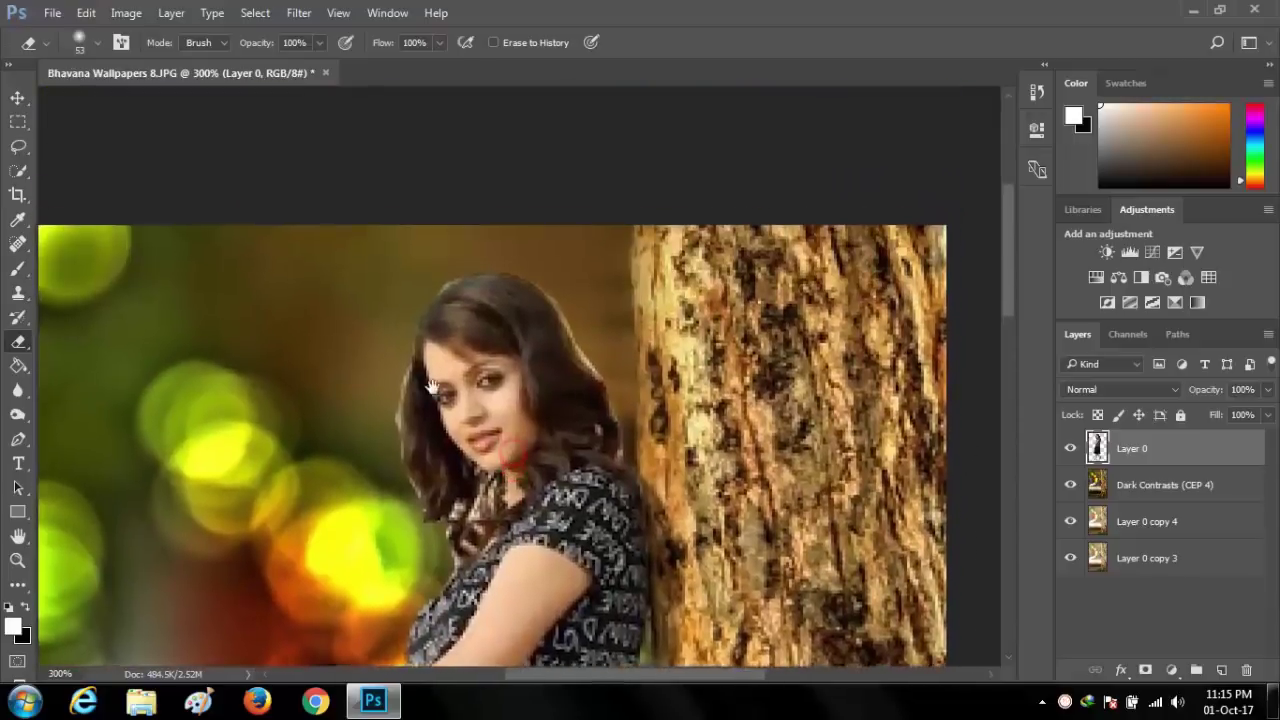
scroll(371, 471, up, 1)
scroll(371, 471, down, 3)
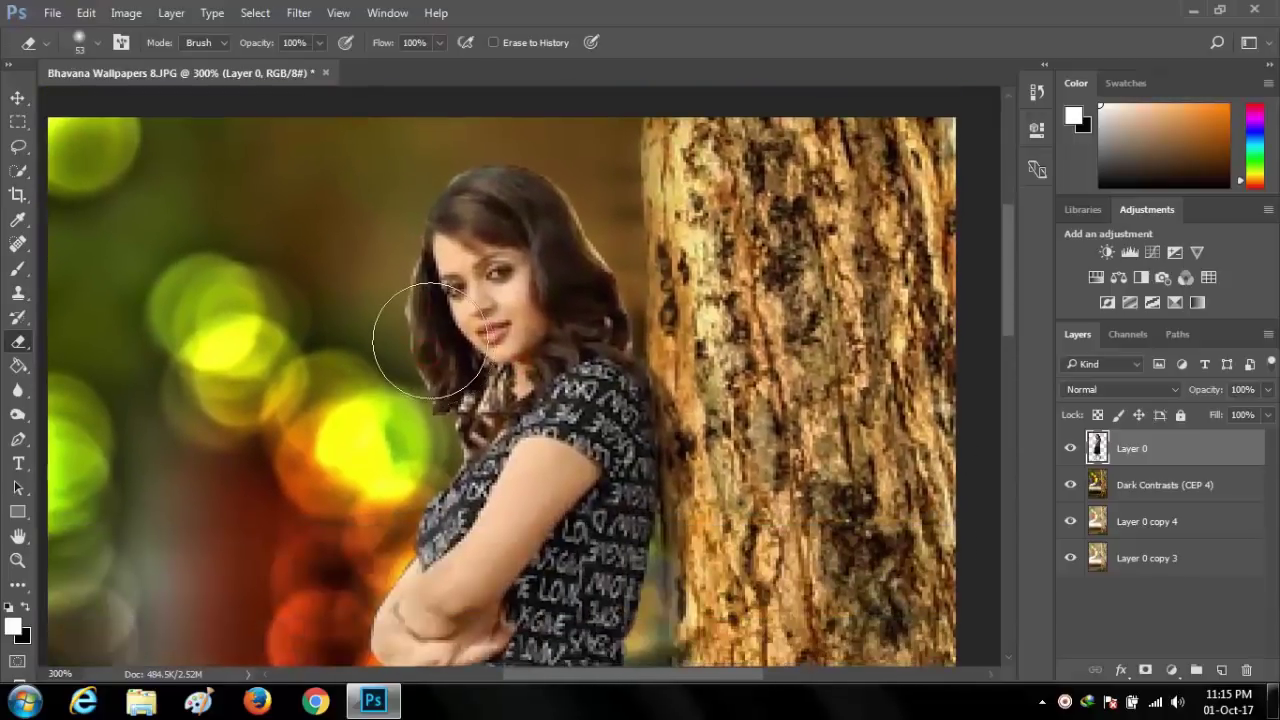
right_click(20, 343)
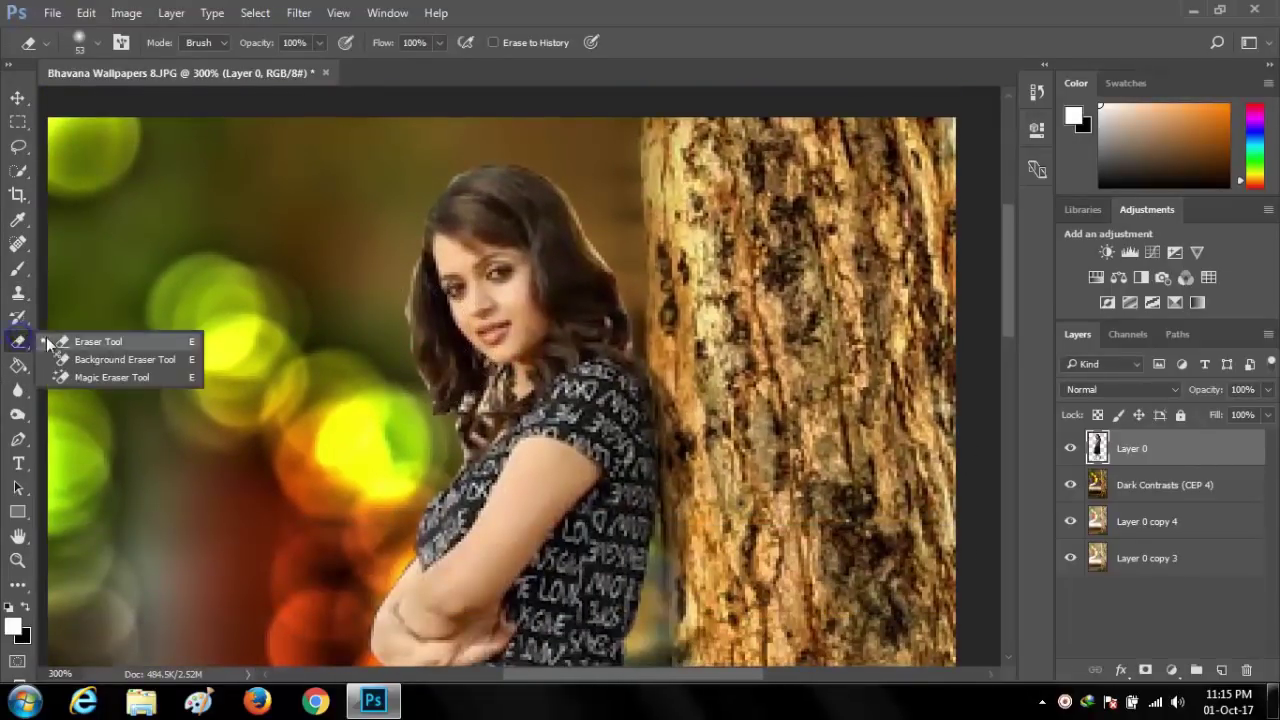
click(90, 338)
With a small eraser, clean the fringe along the hair and shoulder, then zoom back out.
key(bracketleft)
key(bracketleft)
key(bracketleft)
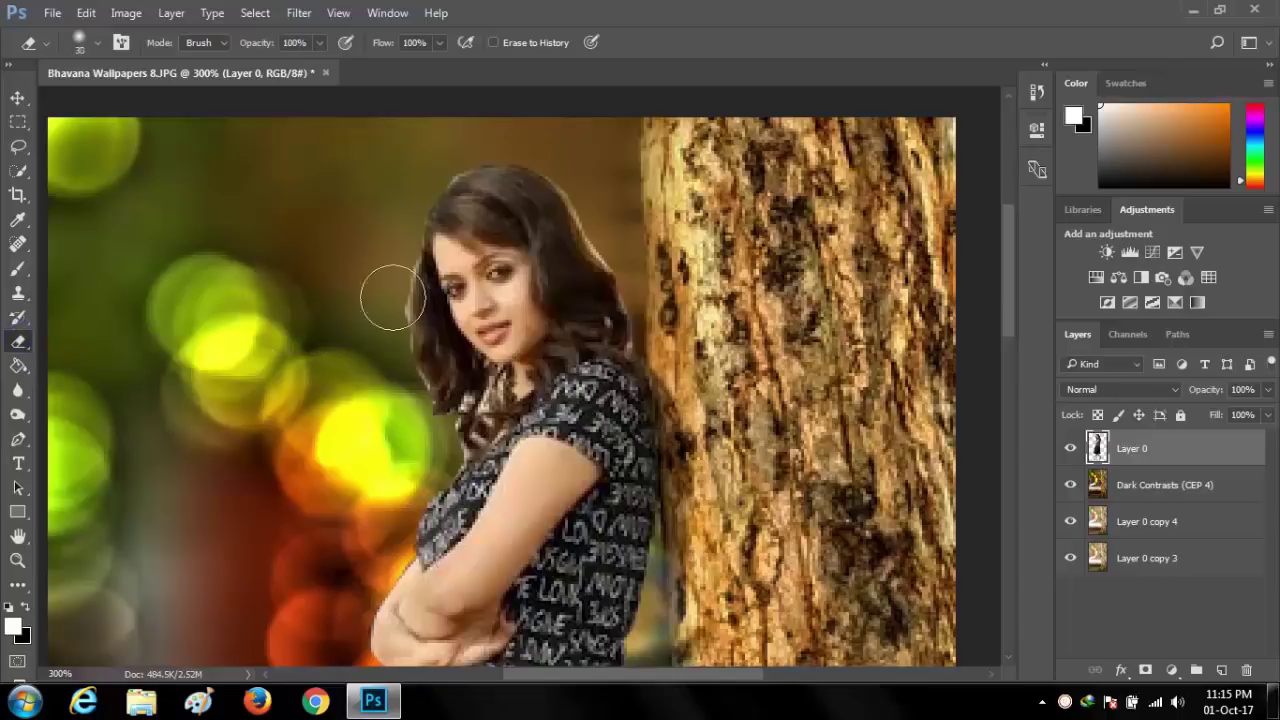
key(bracketleft)
key(bracketleft)
mouse_move(398, 336)
mouse_down()
mouse_move(637, 277)
mouse_move(638, 343)
mouse_up()
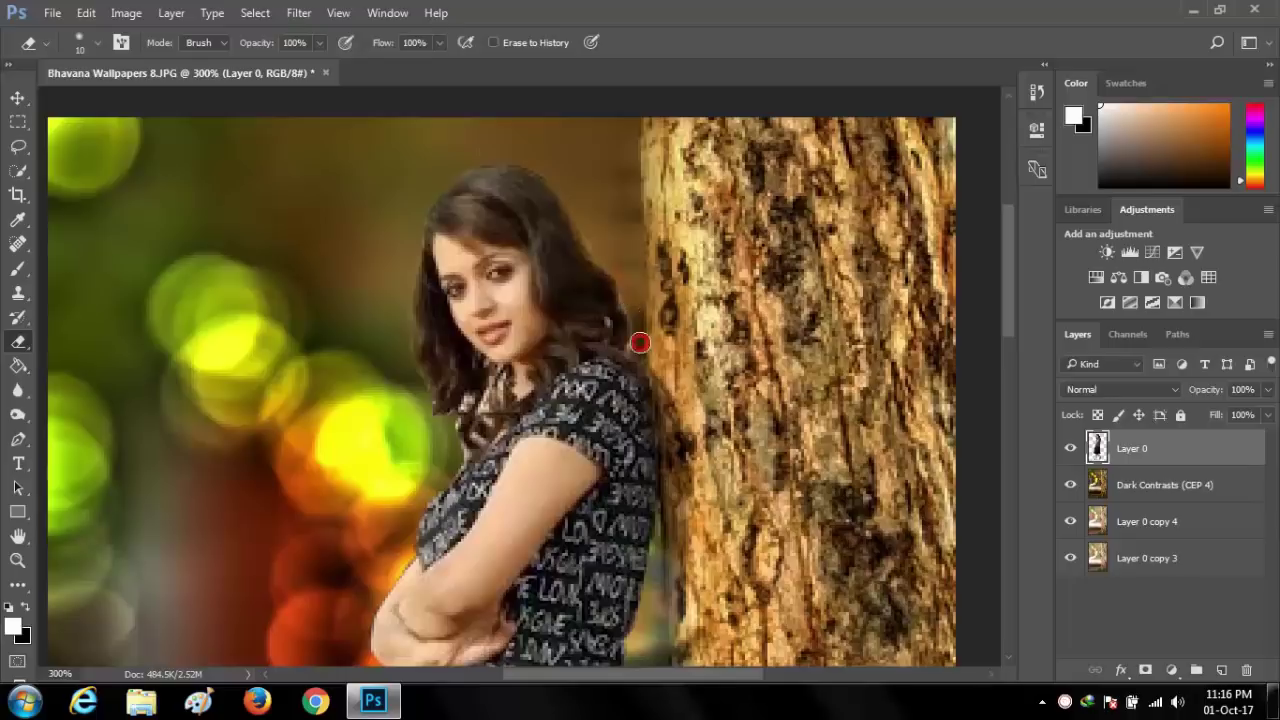
key(bracketleft)
key(bracketleft)
key(bracketleft)
mouse_move(466, 455)
mouse_down()
mouse_move(462, 408)
mouse_move(479, 436)
mouse_up()
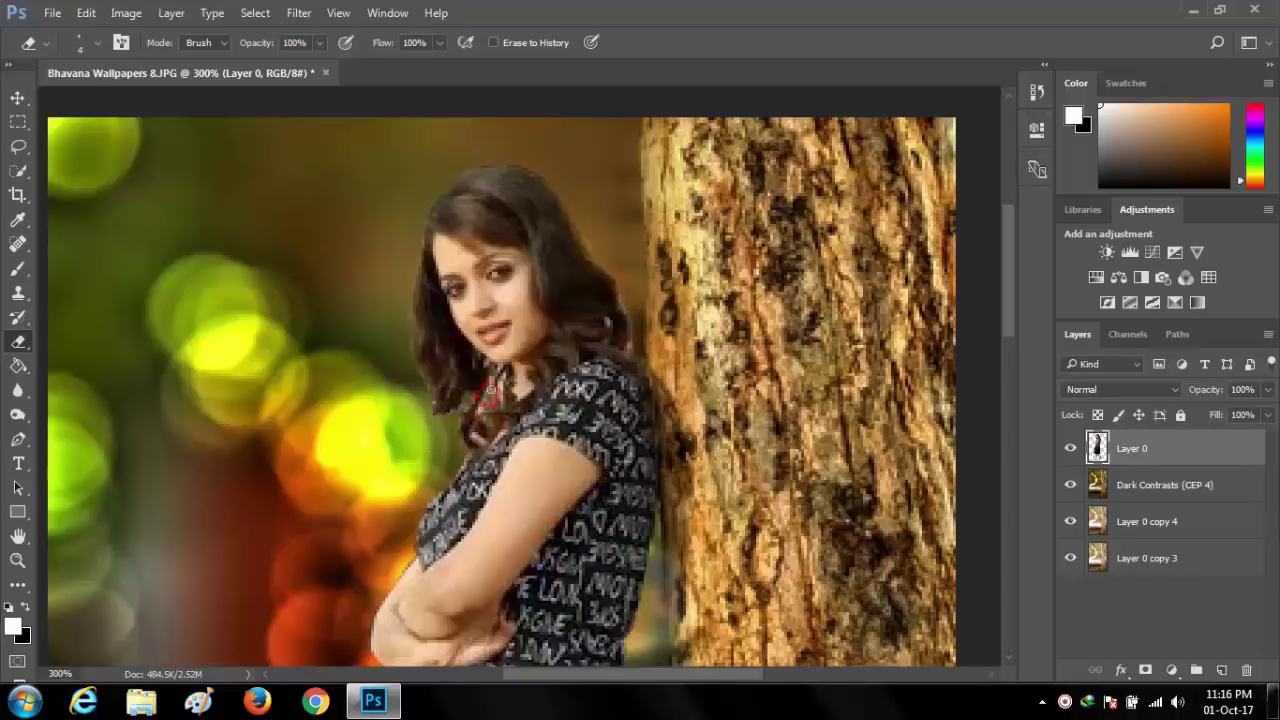
key(bracketright)
key(bracketright)
key(bracketright)
scroll(346, 412, down, 5)
scroll(314, 289, down, 2)
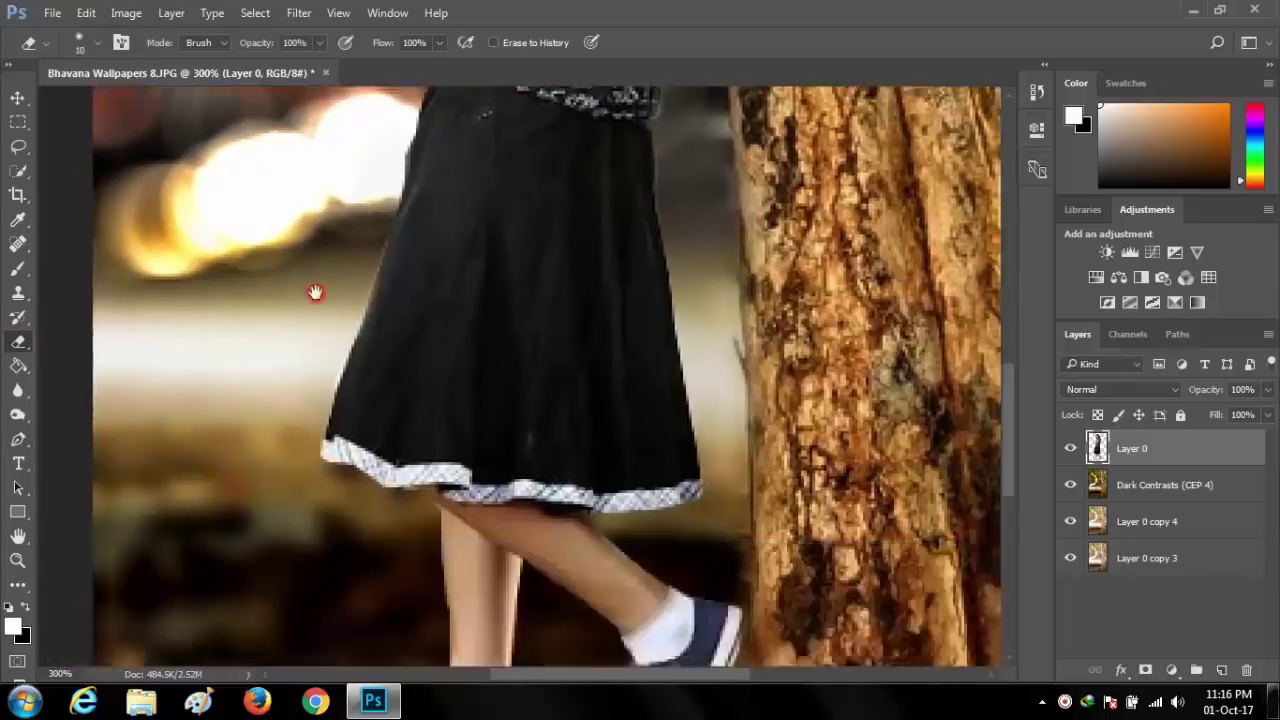
scroll(361, 463, down, 3)
key(ctrl+1)
key(v)
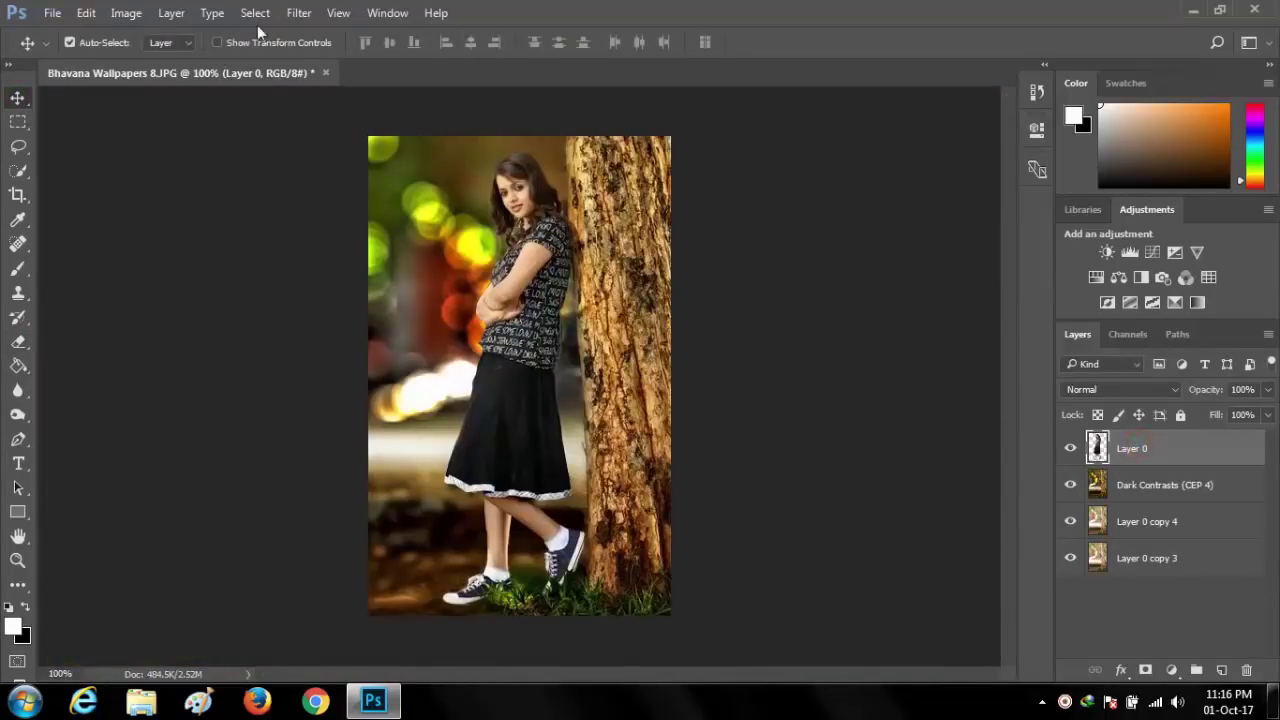
Apply a Camera Raw Filter to Layer 0 with Exposure +0.40 and Contrast +16.
click(300, 14)
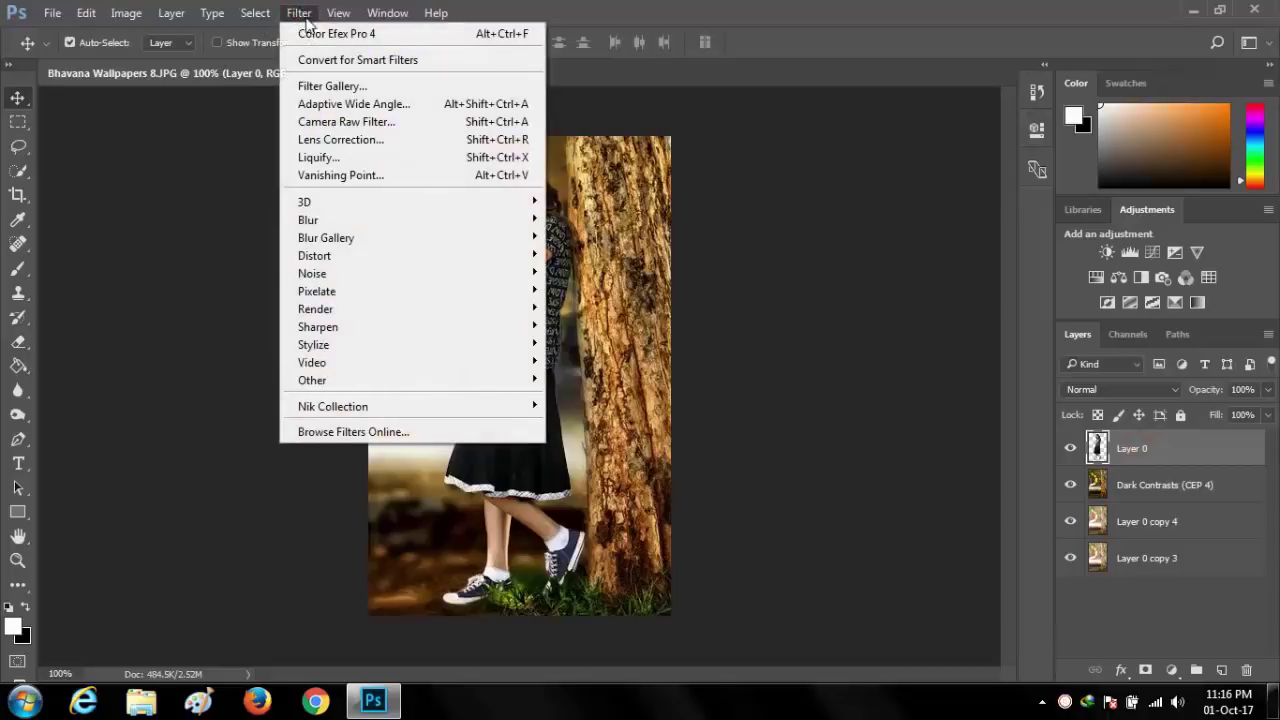
click(343, 122)
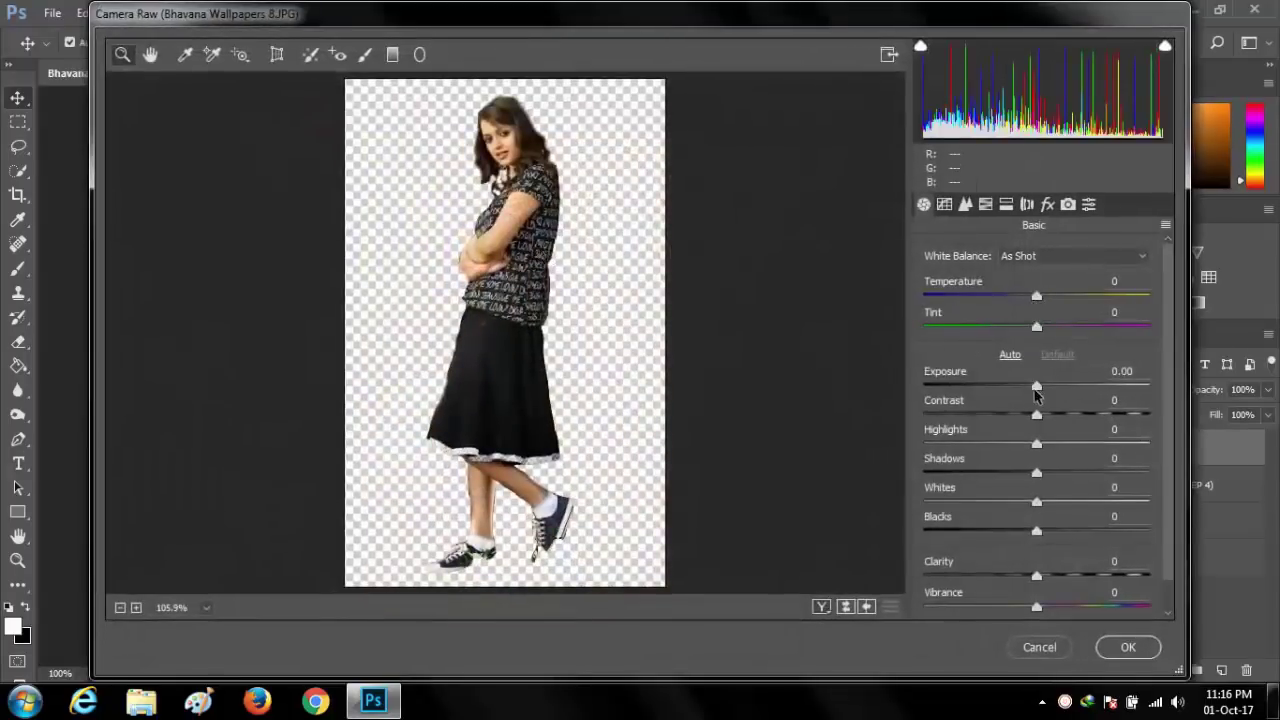
mouse_move(1036, 388)
mouse_down()
mouse_move(1054, 390)
mouse_move(1046, 415)
mouse_up()
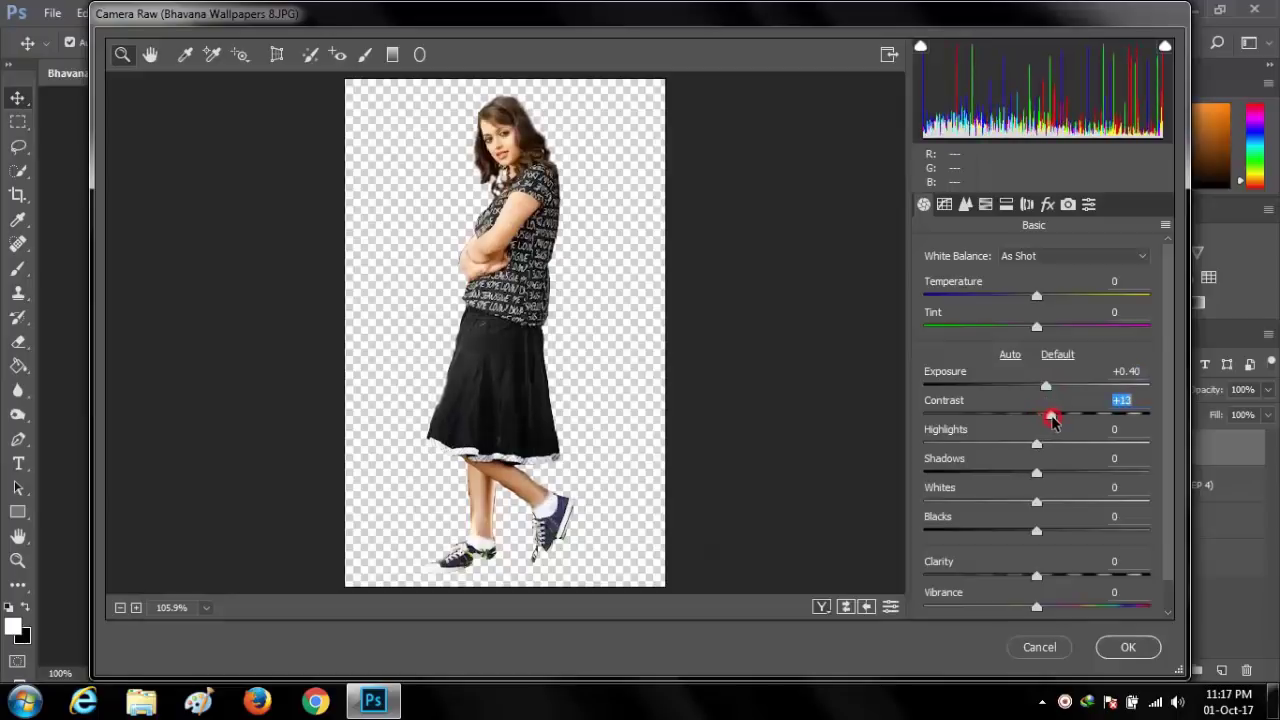
drag(1046, 418, 1057, 425)
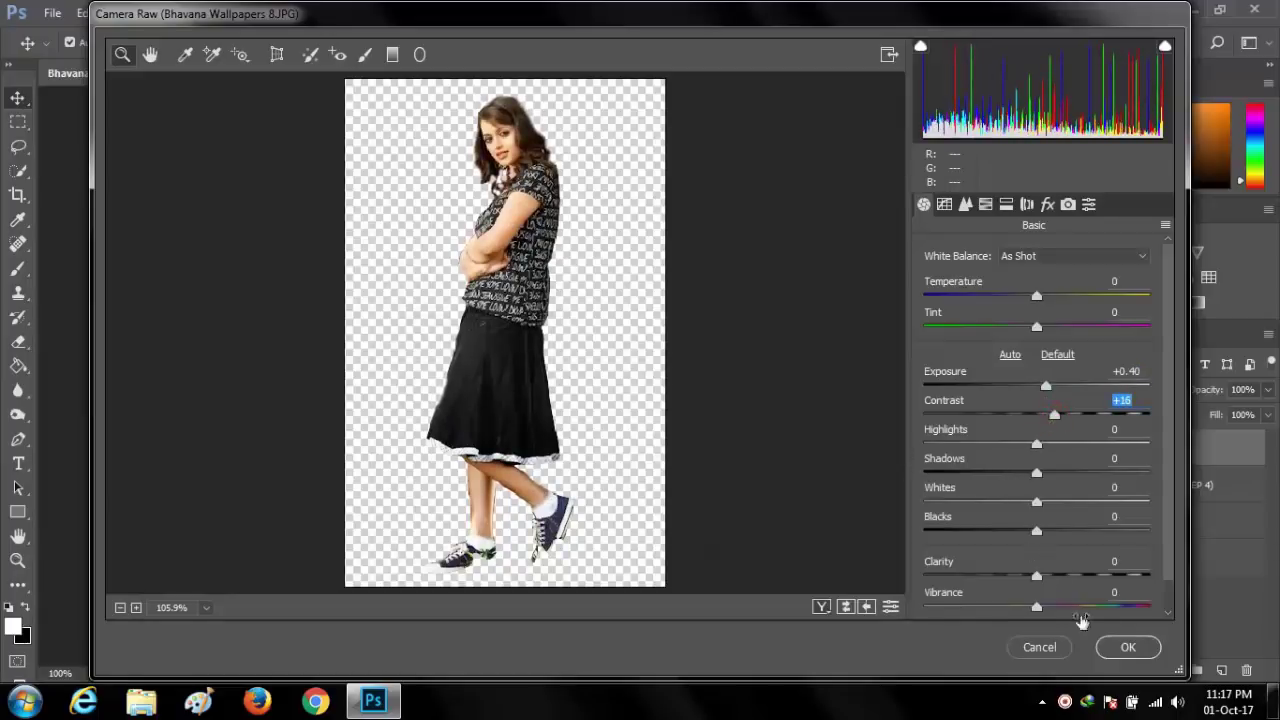
click(1128, 646)
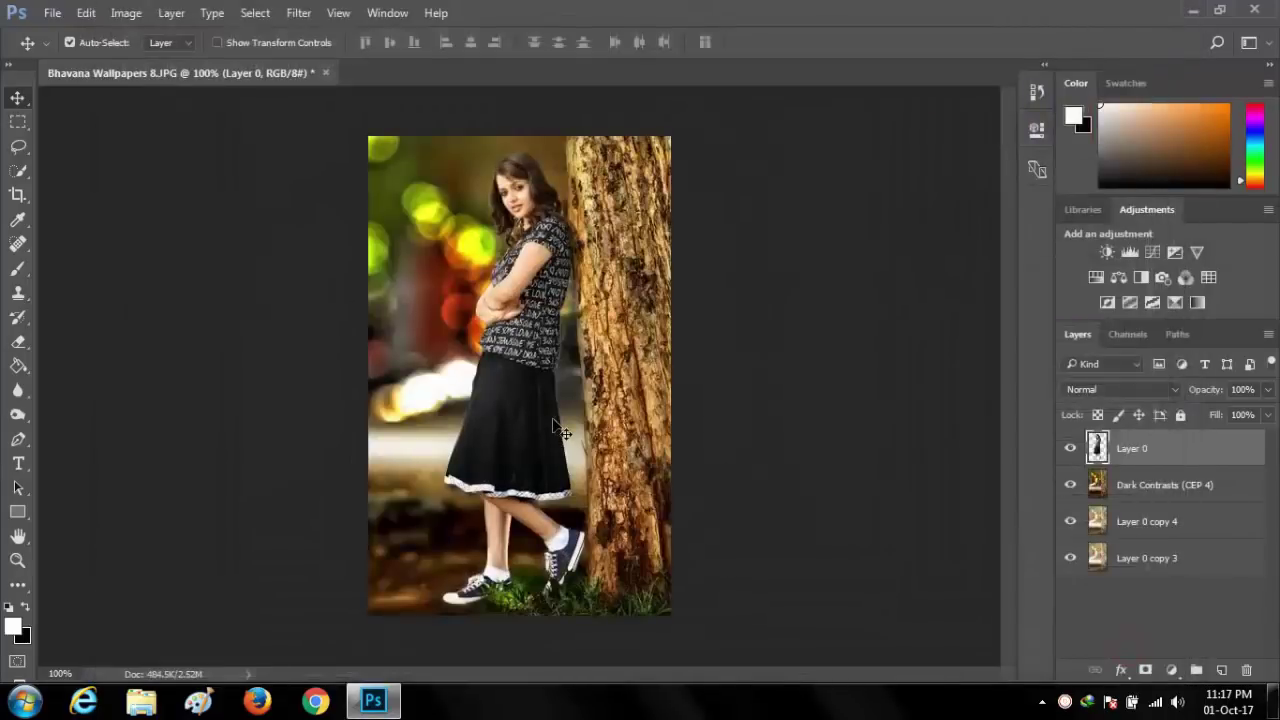
Select all four layers and merge them into a single layer.
ctrl+click(1132, 488)
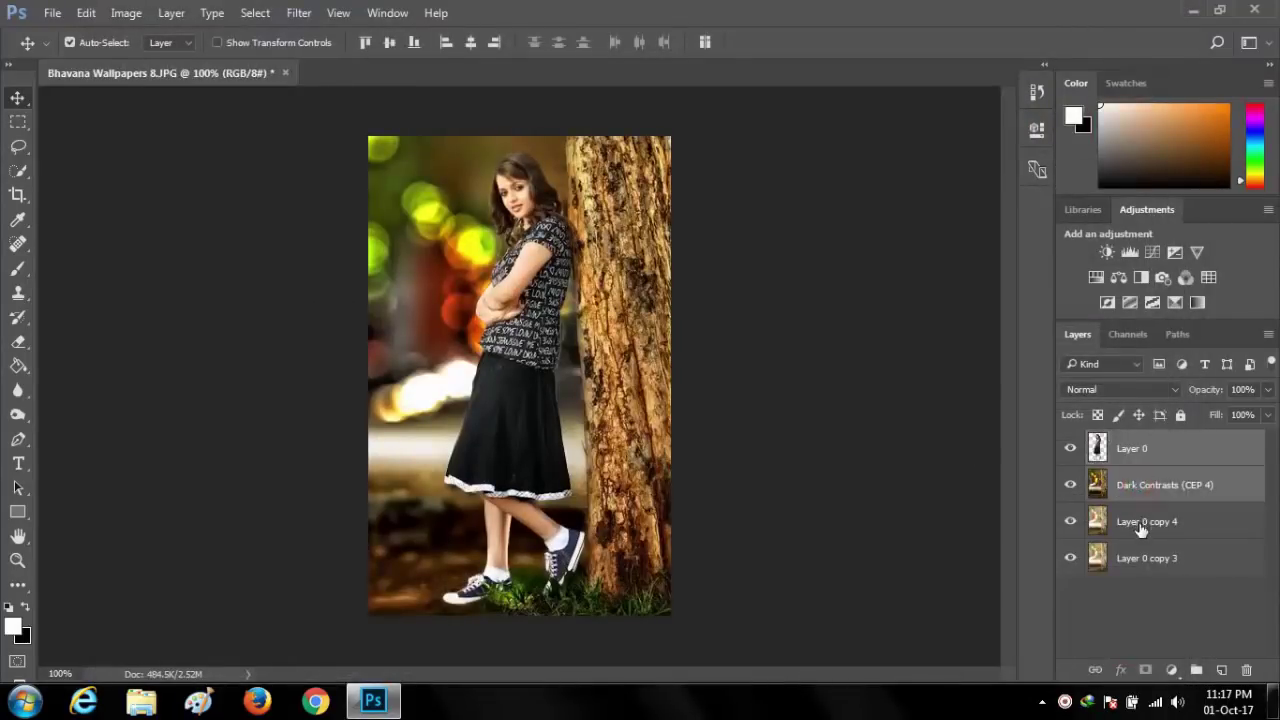
ctrl+click(1140, 522)
ctrl+click(1141, 560)
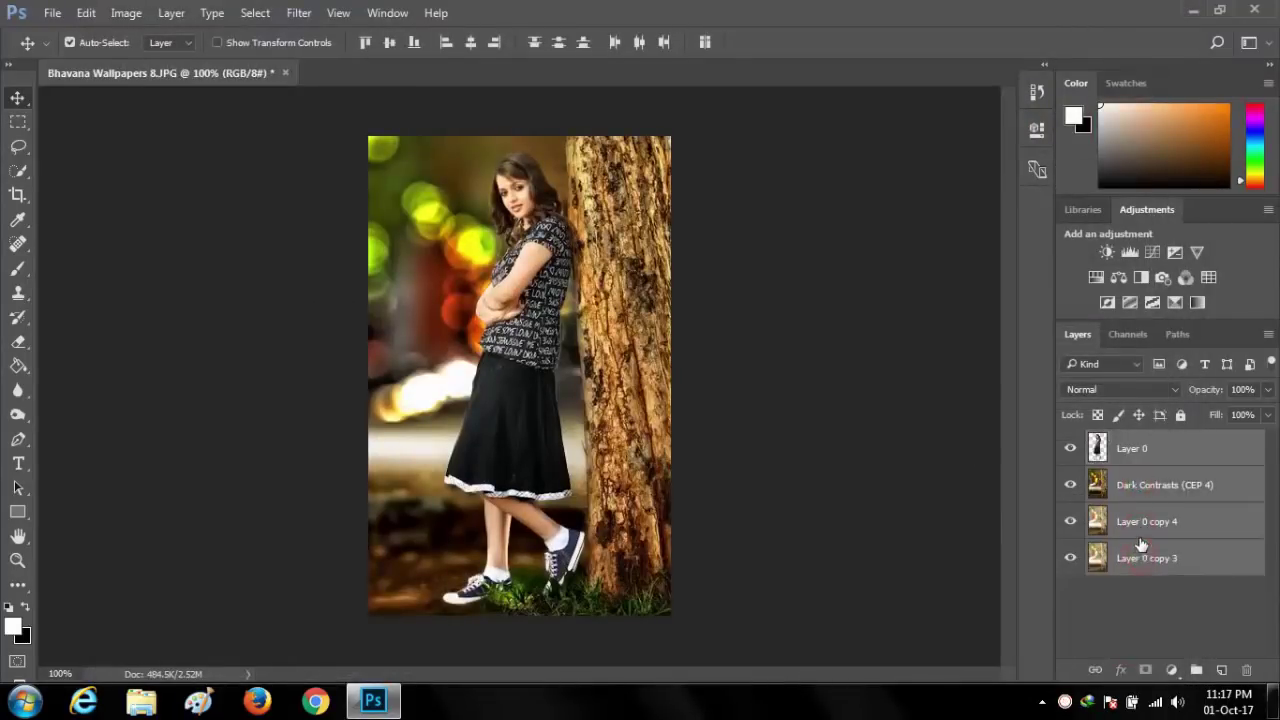
shift+click(1144, 484)
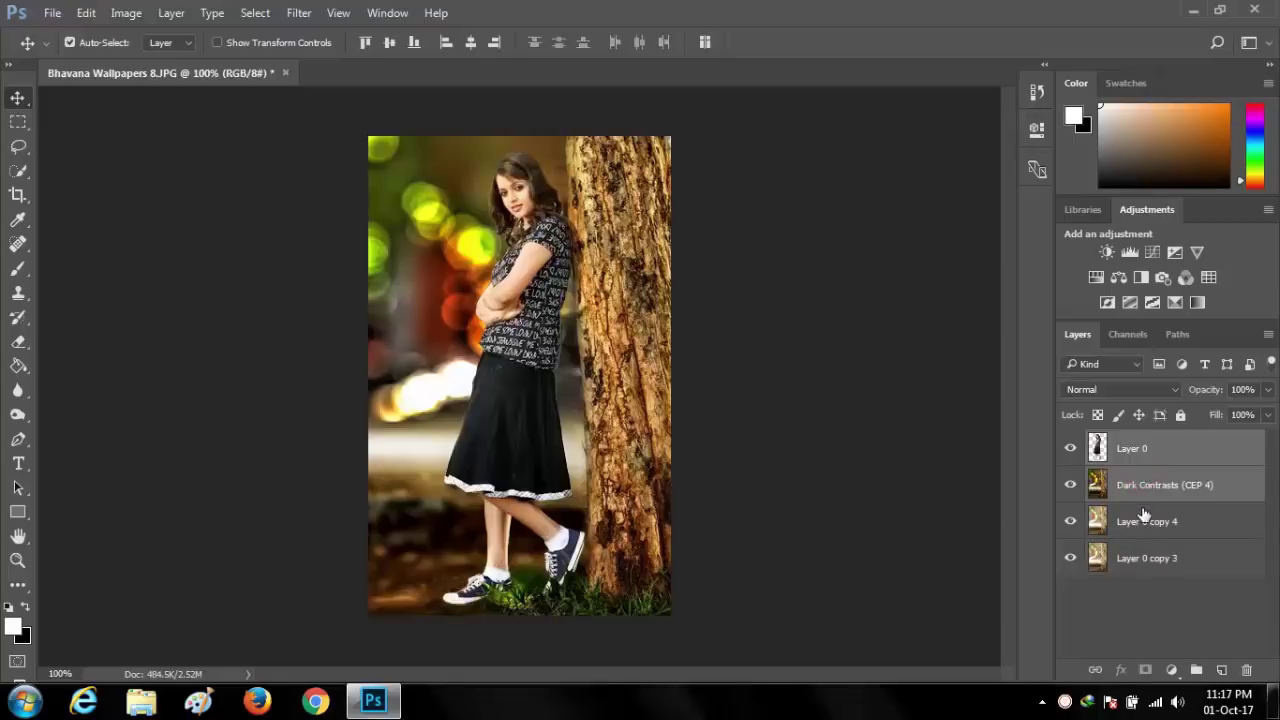
ctrl+click(1144, 514)
ctrl+click(1137, 560)
right_click(1140, 492)
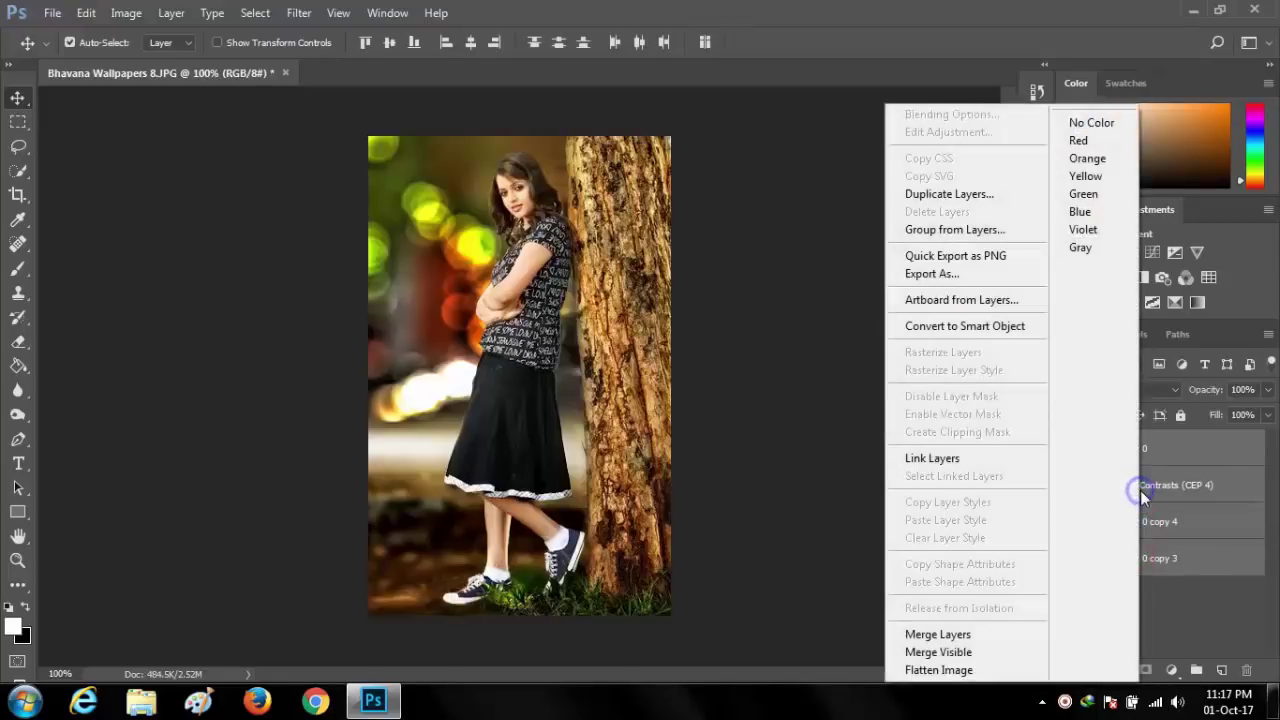
click(957, 636)
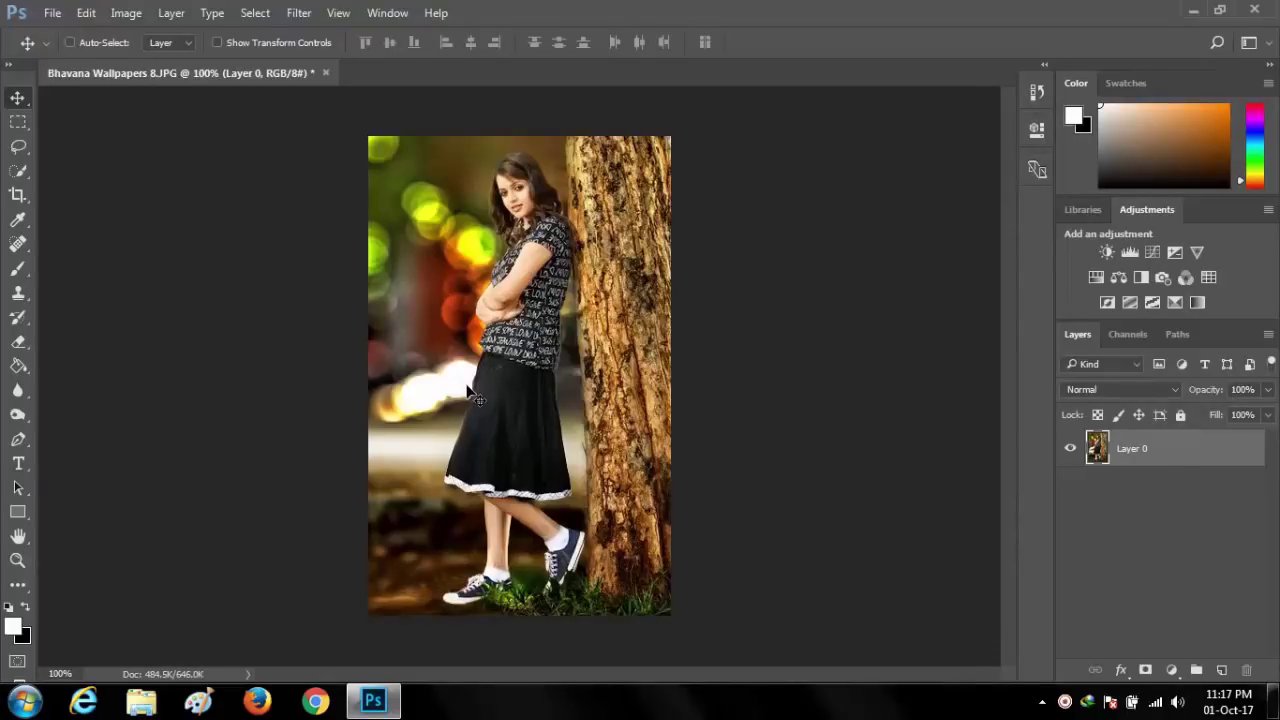
Brighten the image with a Curves point at Input 104, Output 140.
key(ctrl+m)
drag(716, 133, 955, 209)
mouse_move(929, 414)
mouse_down()
mouse_move(902, 391)
mouse_move(914, 397)
mouse_up()
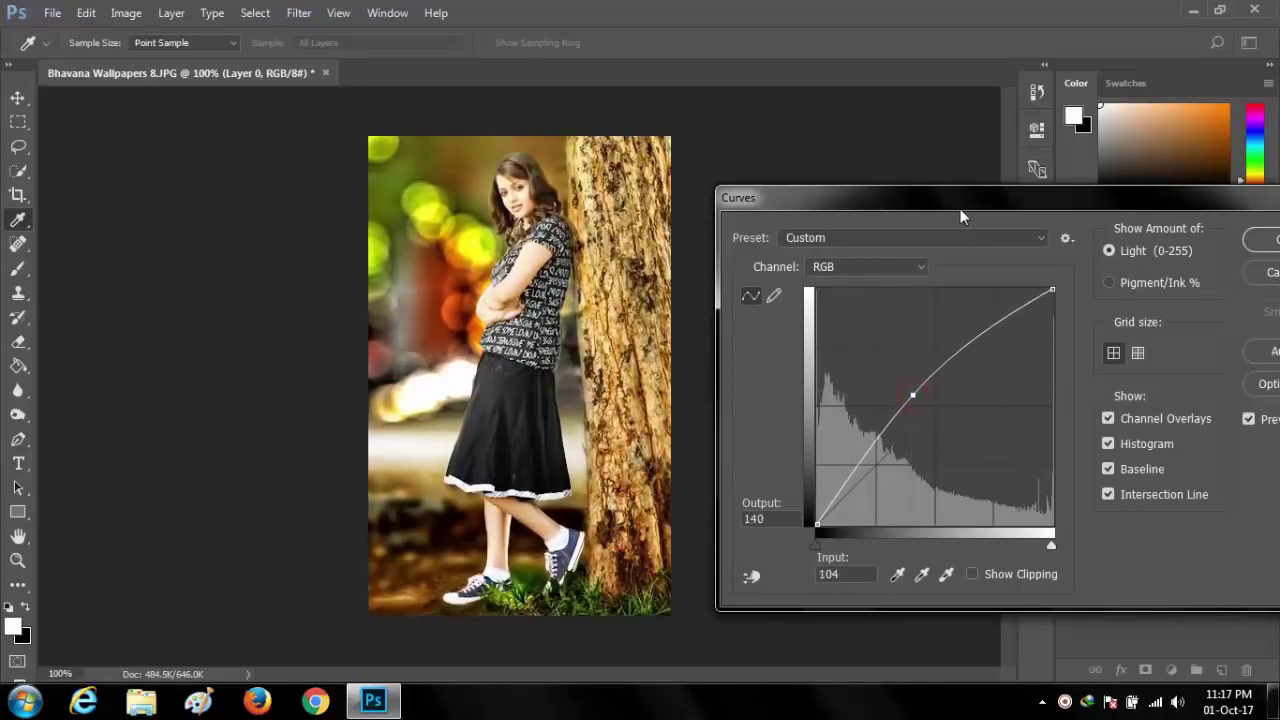
drag(960, 214, 828, 198)
click(1153, 224)
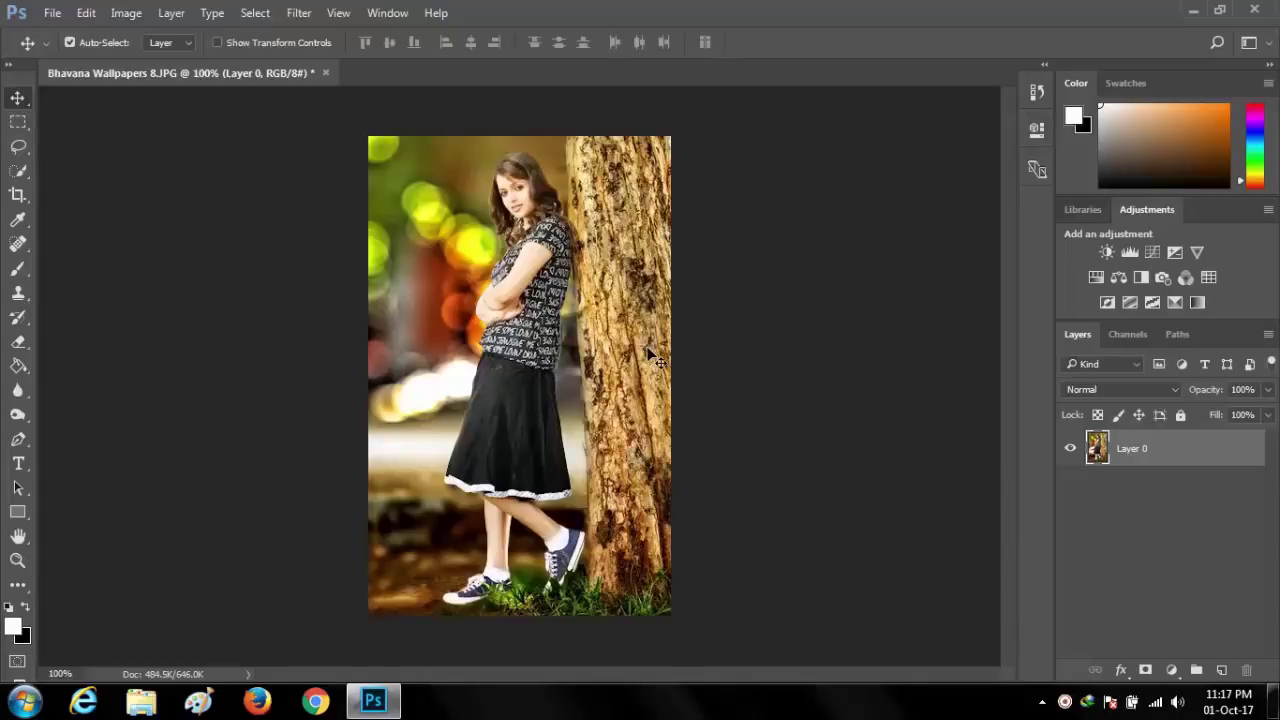
click(52, 13)
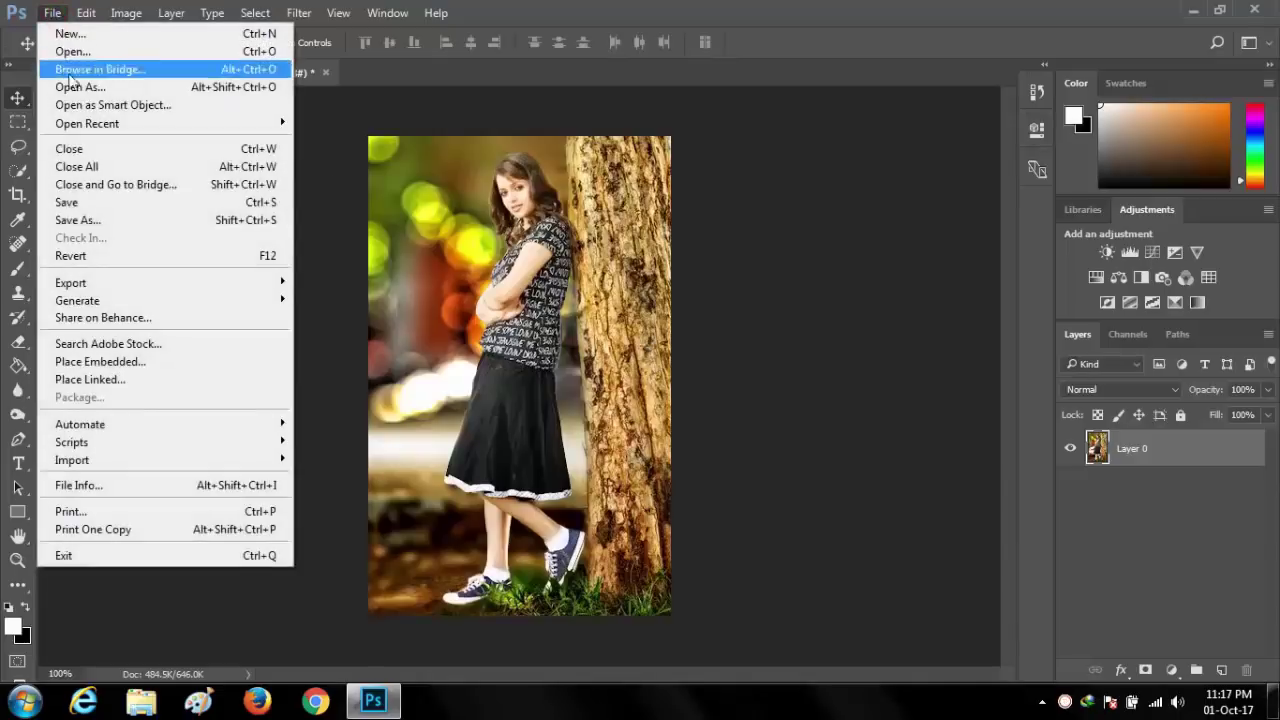
click(108, 224)
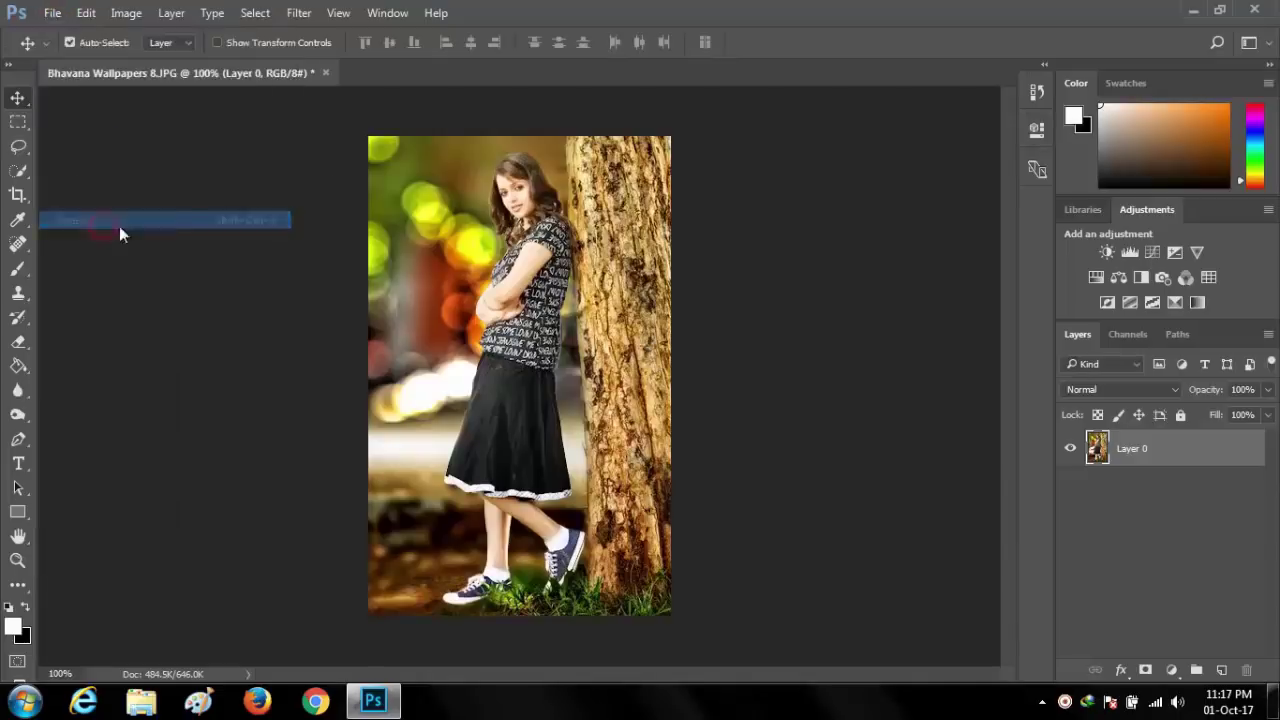
click(304, 376)
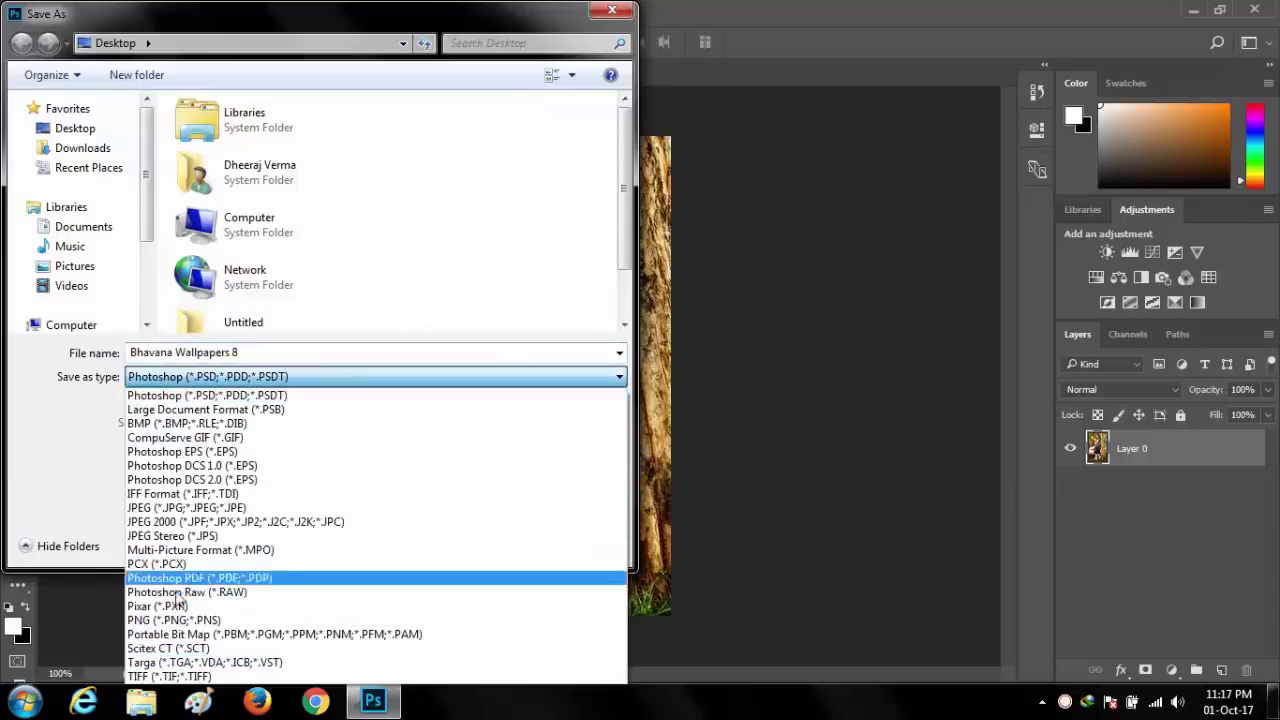
click(141, 512)
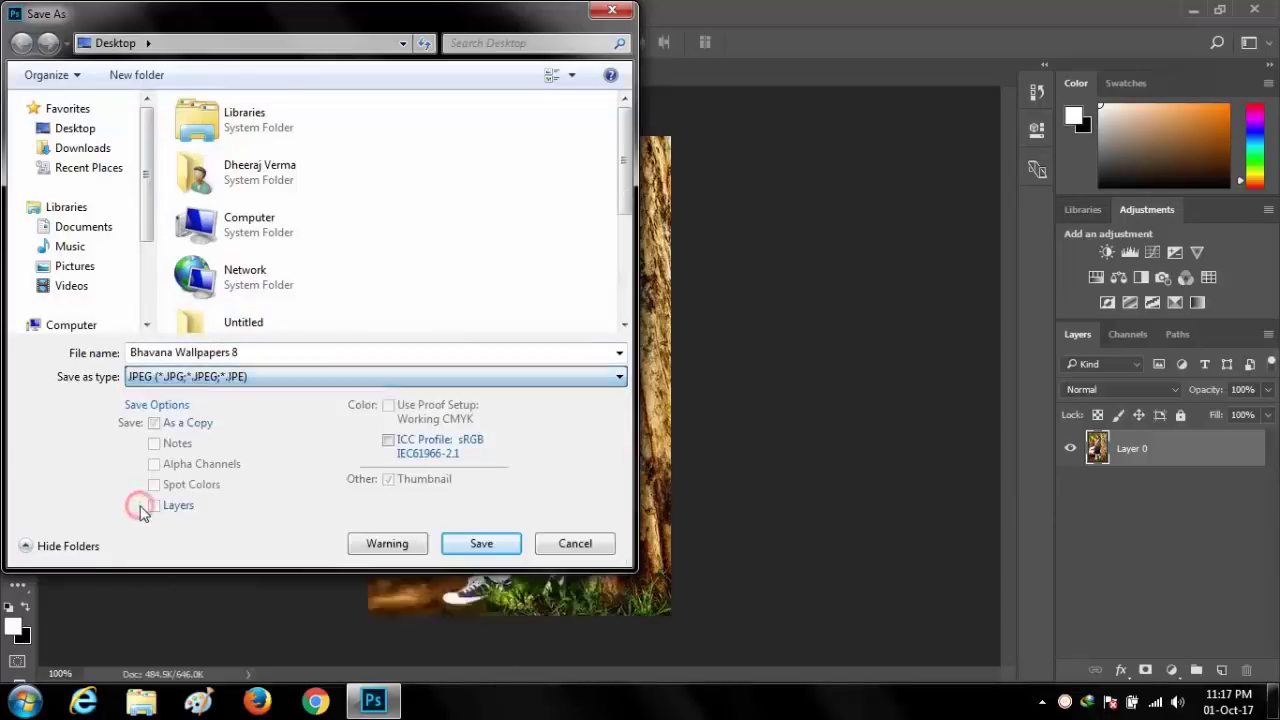
drag(245, 352, 135, 352)
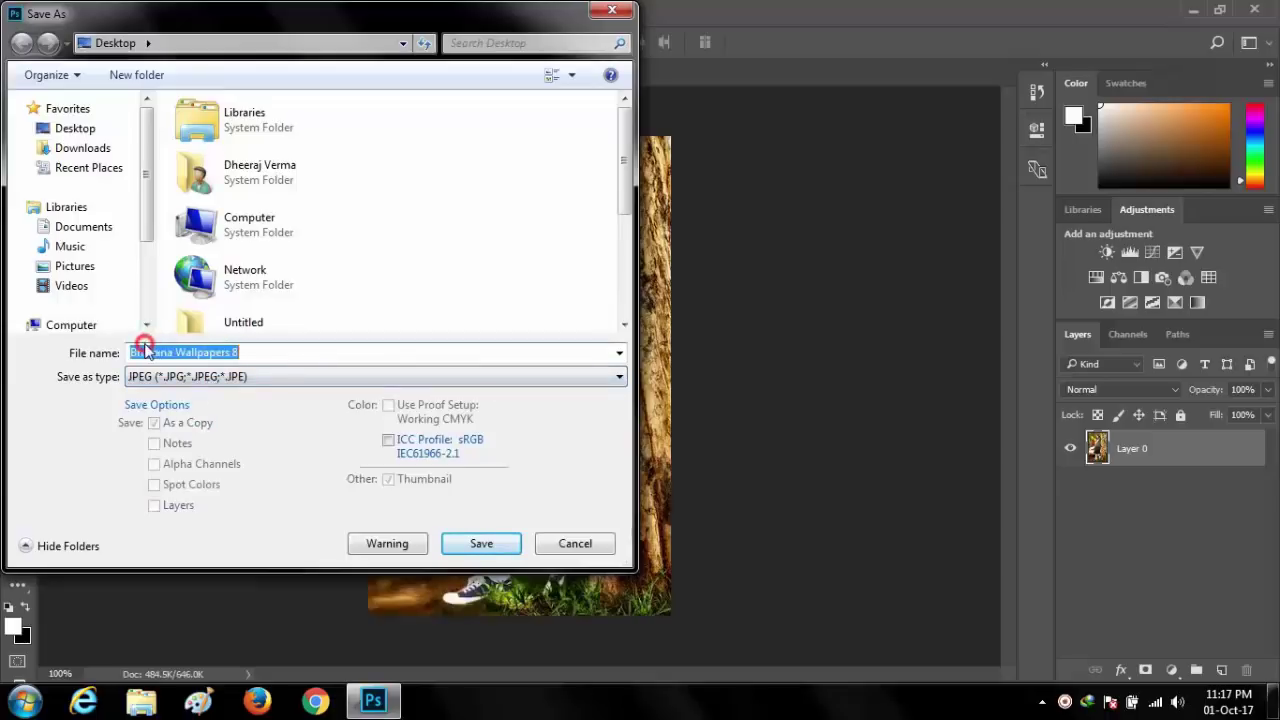
text(00000000000)
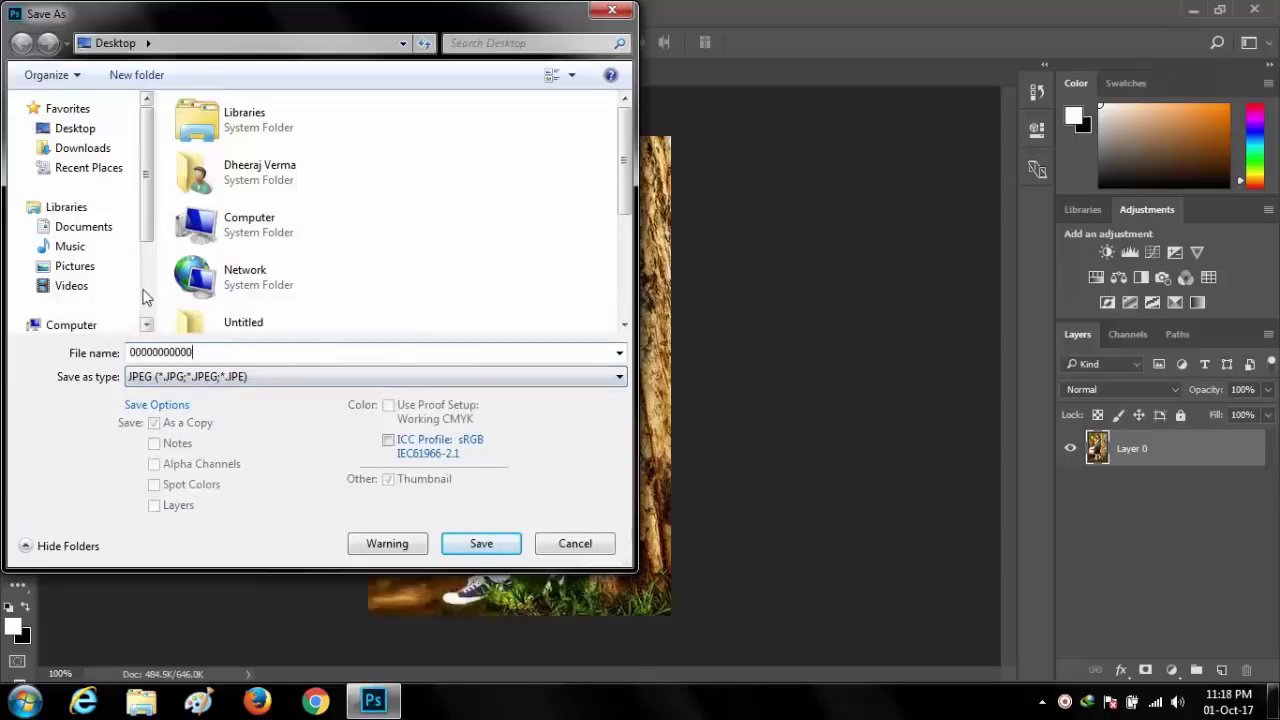
text(00)
click(80, 130)
click(470, 543)
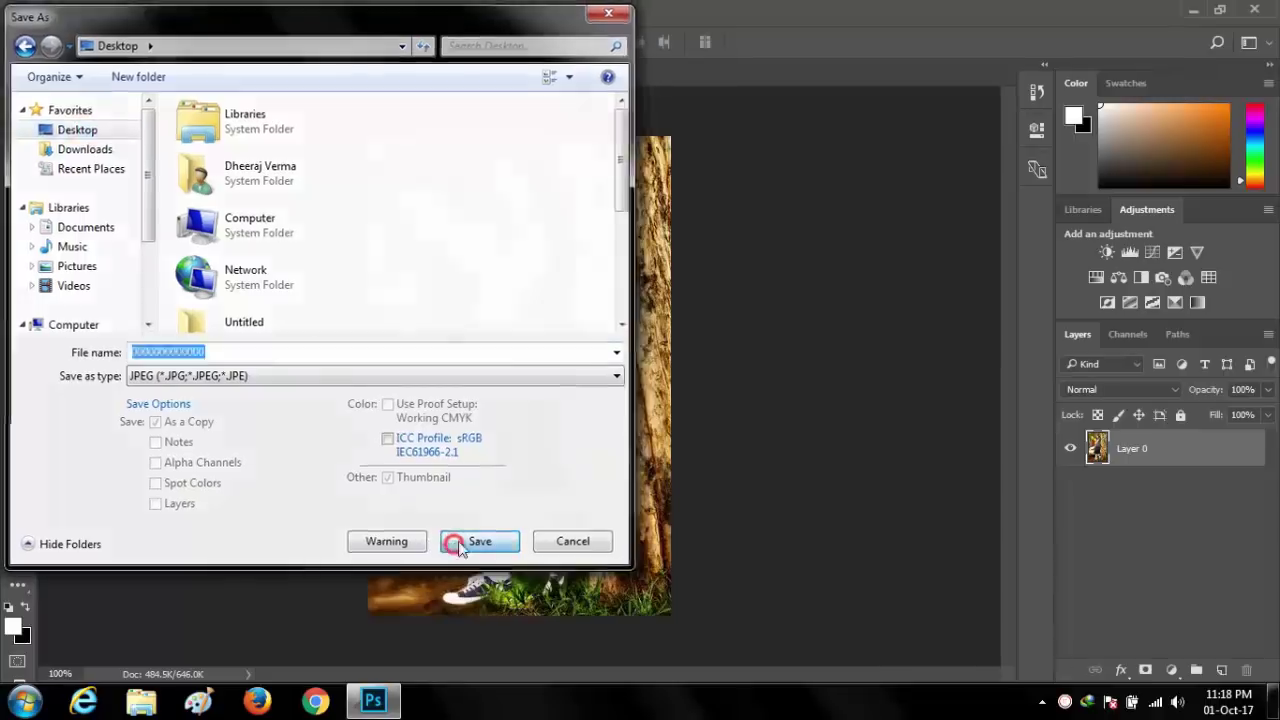
mouse_move(678, 260)
mouse_down()
mouse_move(563, 255)
mouse_move(688, 262)
mouse_up()
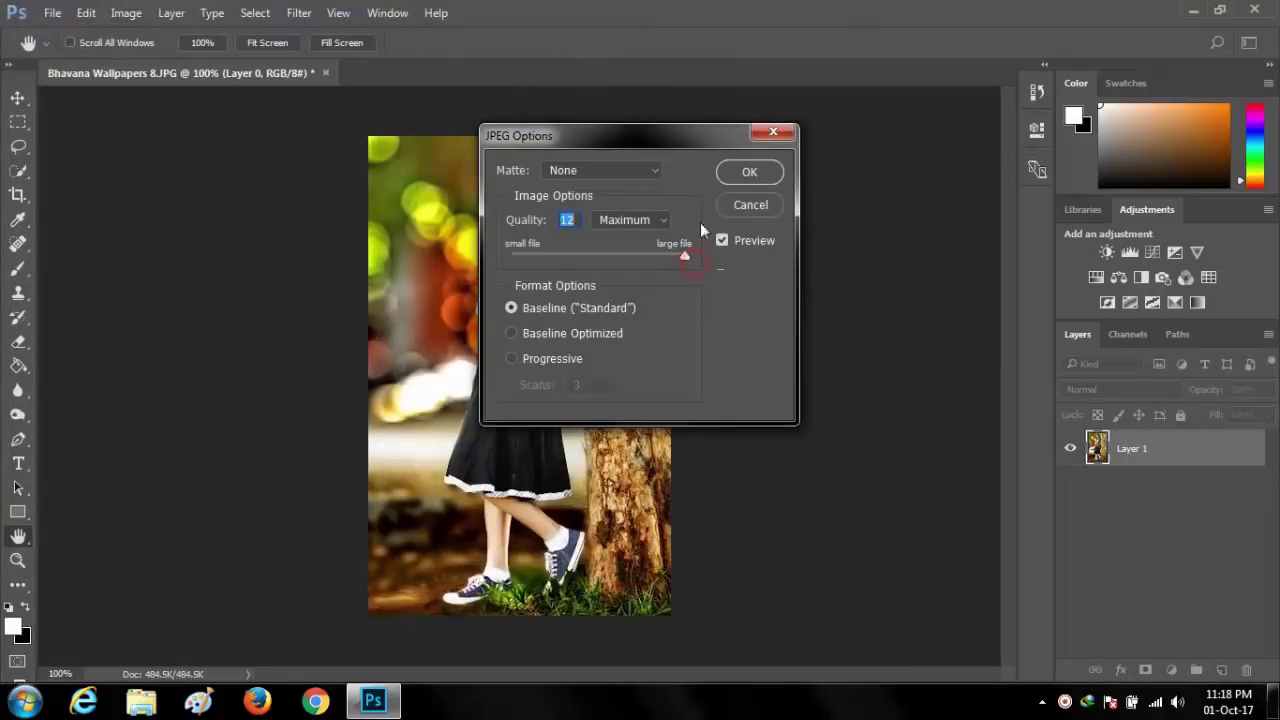
click(740, 173)
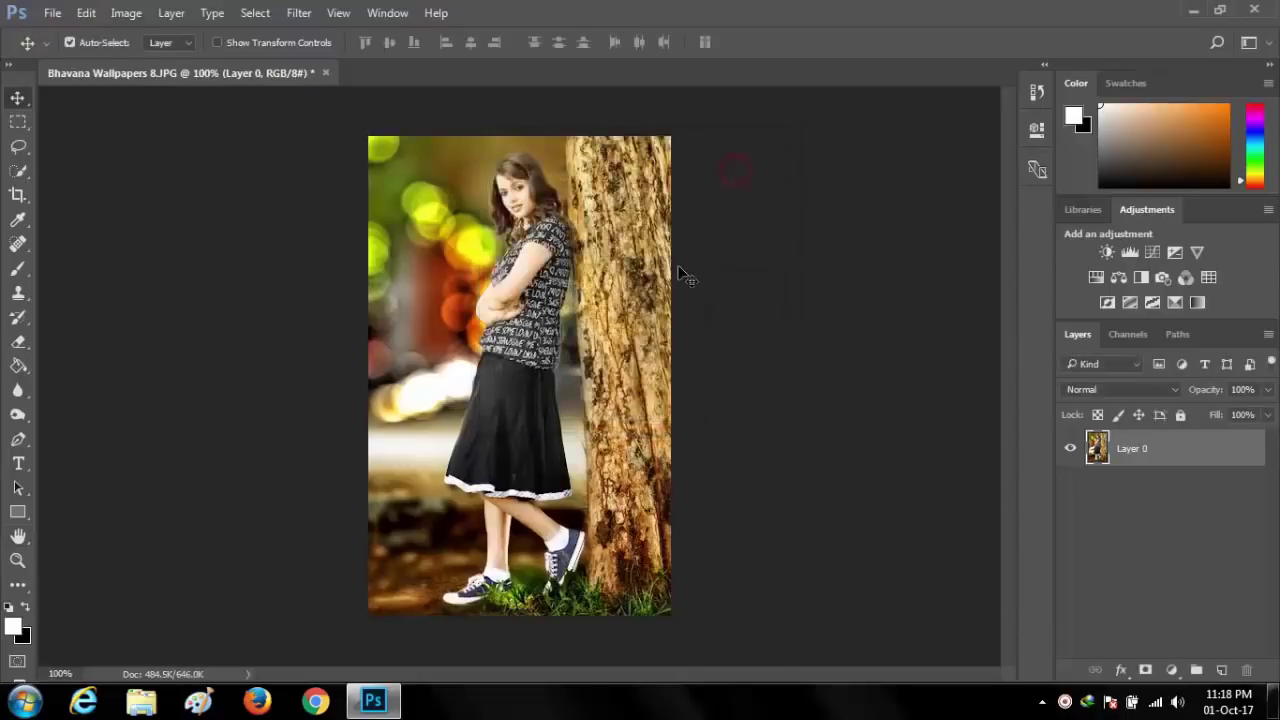
Close Photoshop without saving and open the saved JPEG from the desktop.
click(1266, 9)
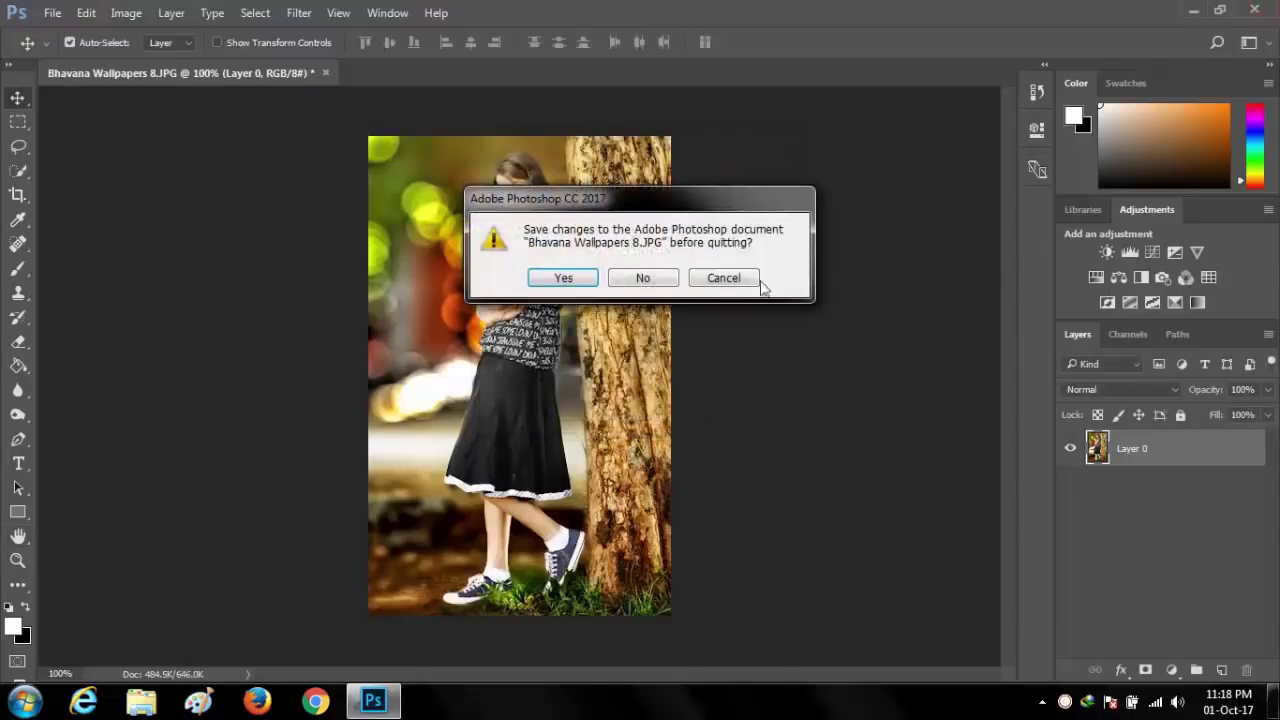
click(643, 278)
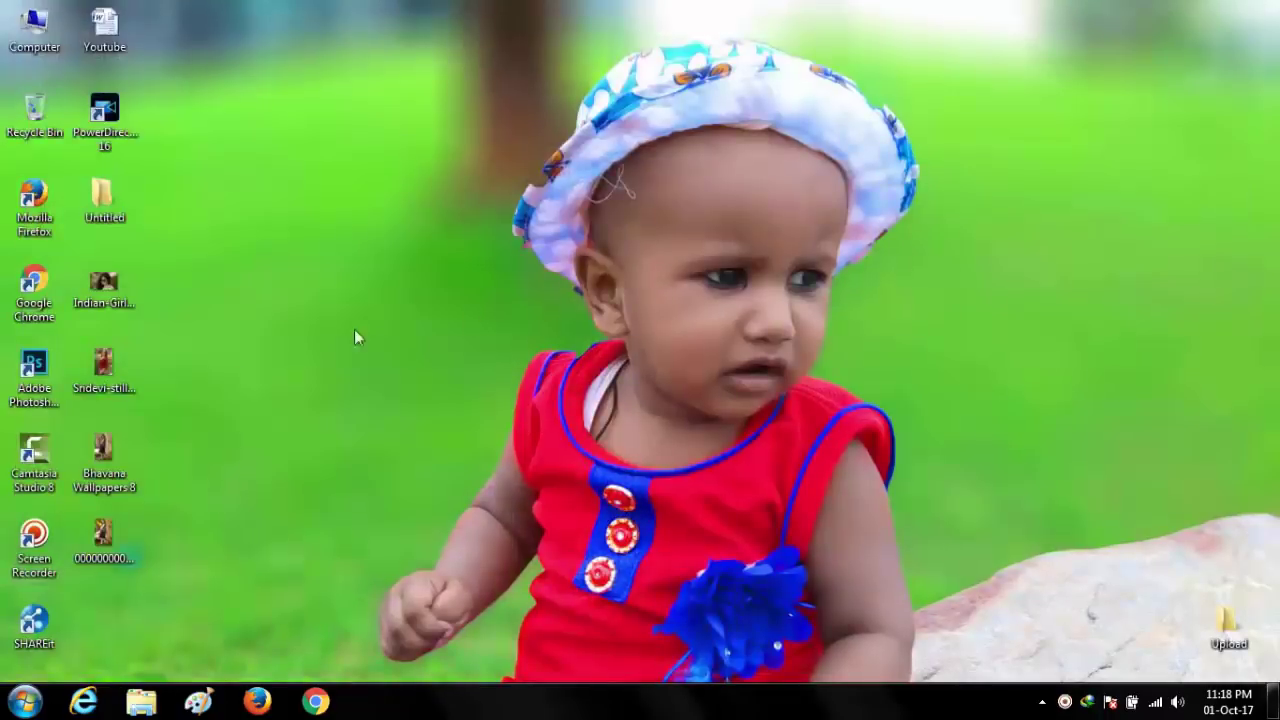
double_click(103, 535)
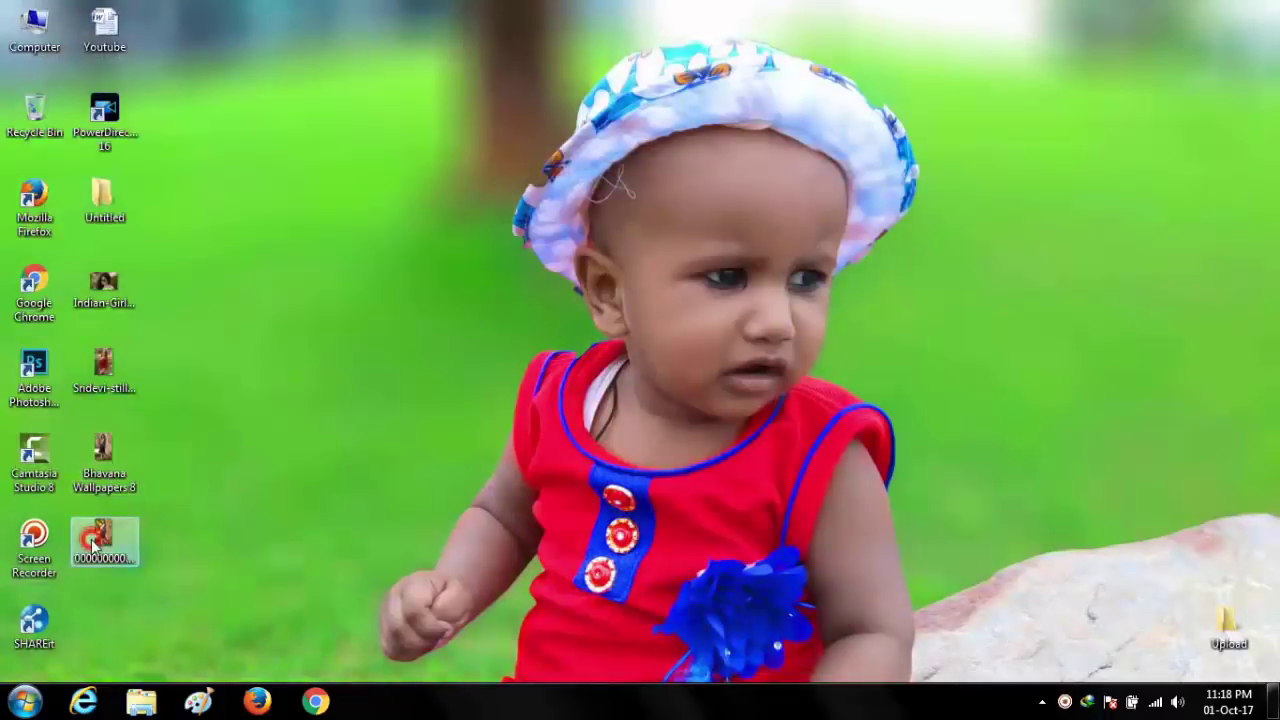